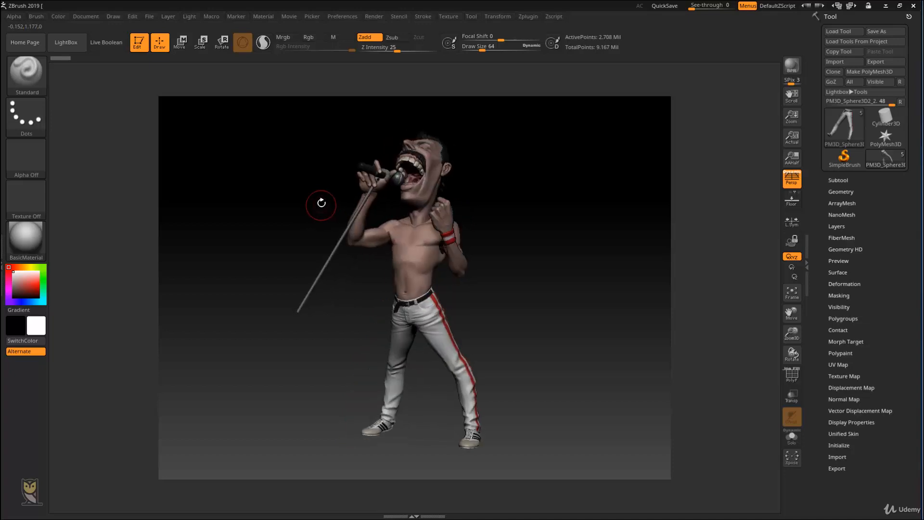
Step: Set the brush's draw size to 84
left_click_drag(526, 202, 207, 293)
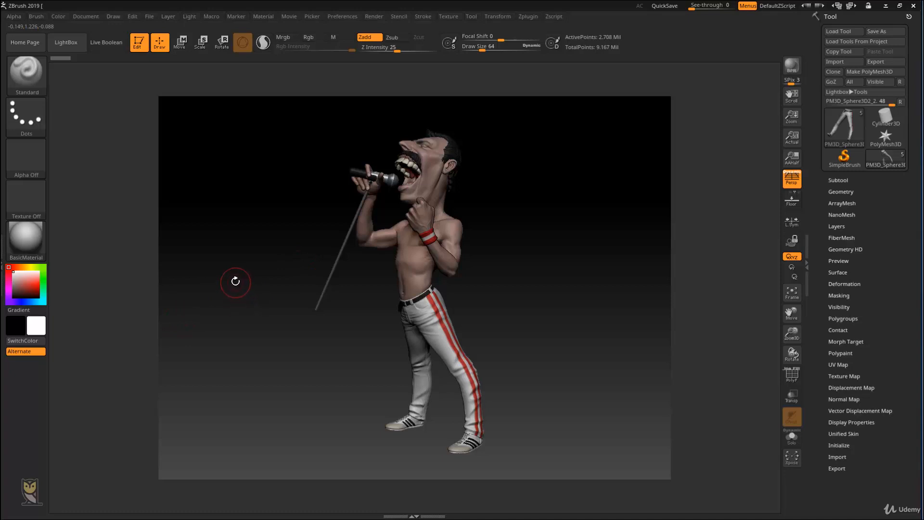
left_click_drag(255, 274, 272, 227)
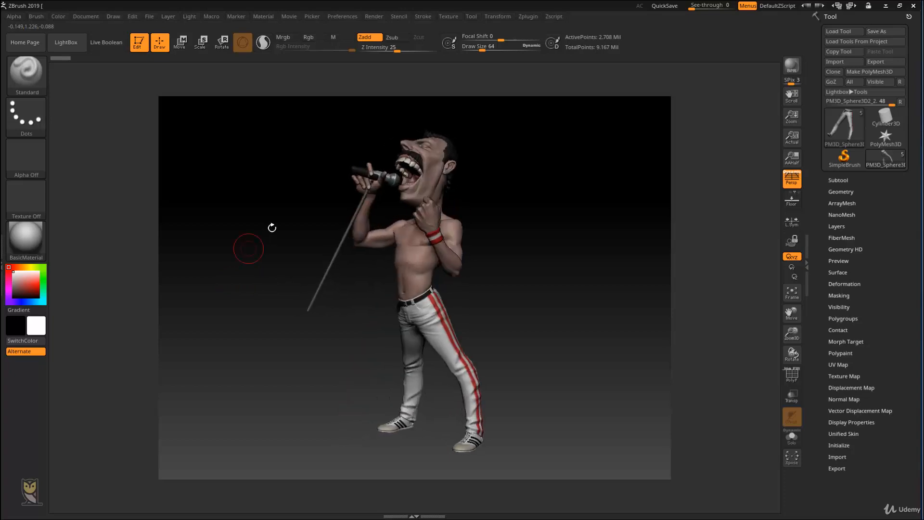
key("bracketright")
key("bracketright")
mouse_move(155, 179)
left_mouse_down()
mouse_move(241, 157)
mouse_move(154, 99)
left_mouse_up()
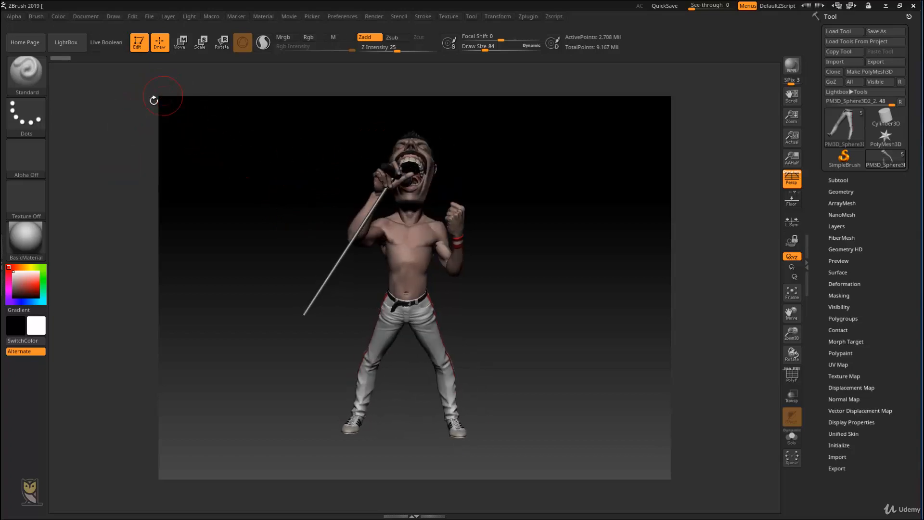
Step: Resize the document to a width of 1500 and a height of 1125
mouse_move(533, 206)
left_mouse_down("alt")
mouse_move(510, 192)
mouse_move(553, 198)
mouse_move(503, 212)
mouse_move(516, 217)
mouse_move(503, 211)
left_mouse_up("alt")
key("f")
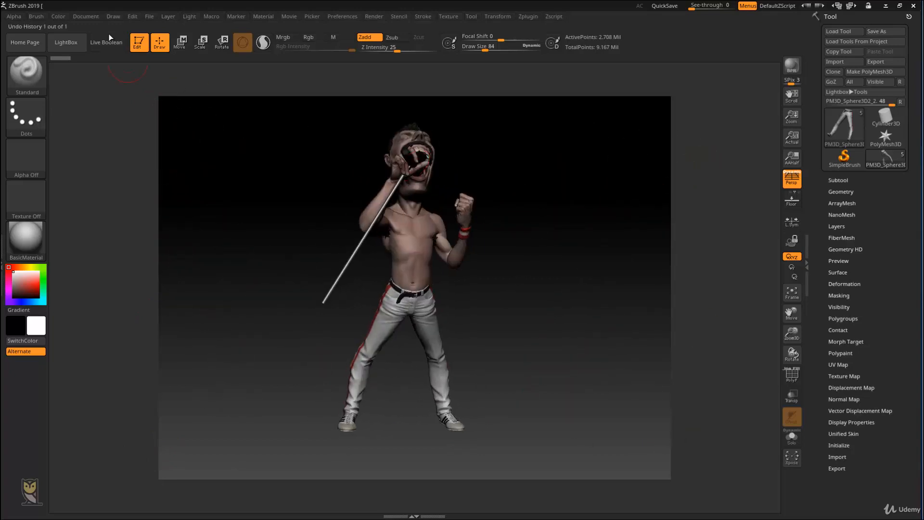
left_click(88, 18)
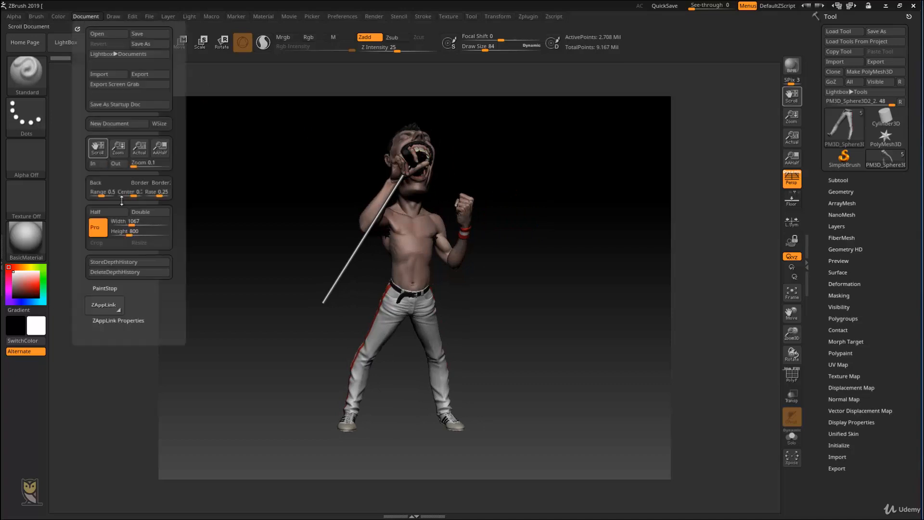
left_click(136, 223)
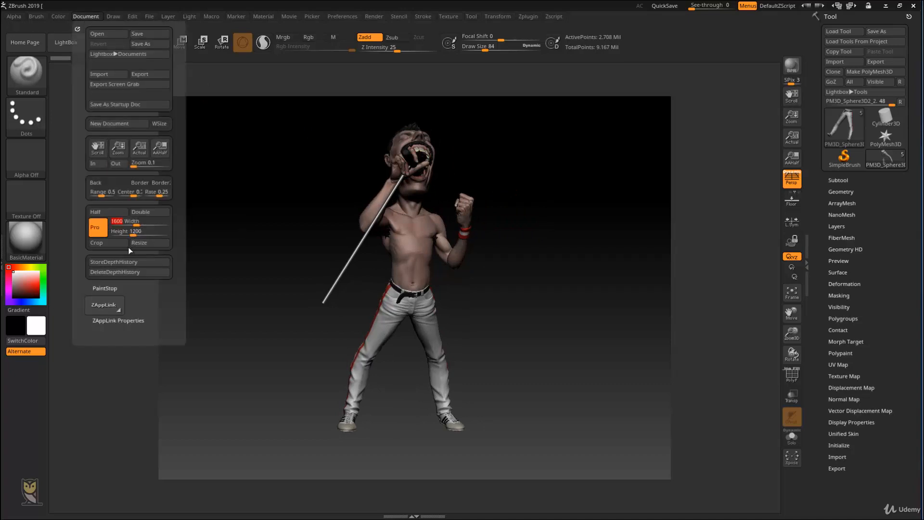
type("1")
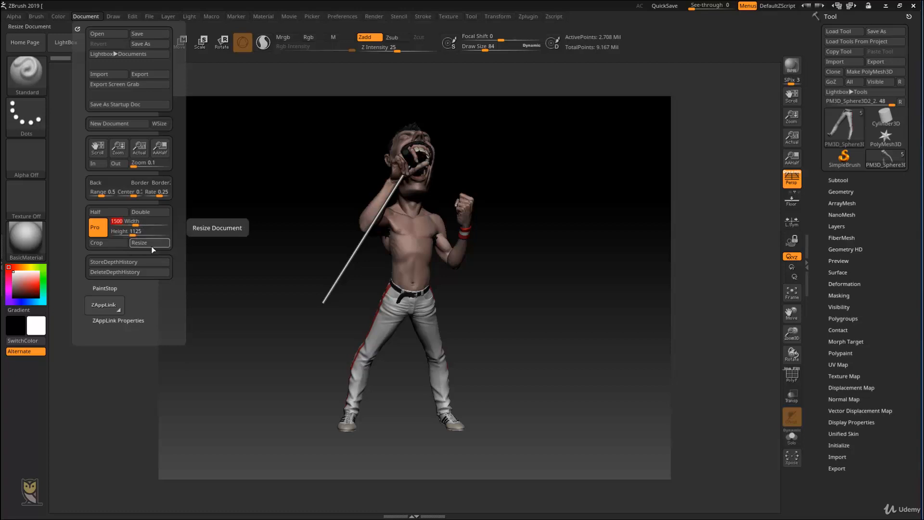
left_click(167, 242)
left_click(499, 318)
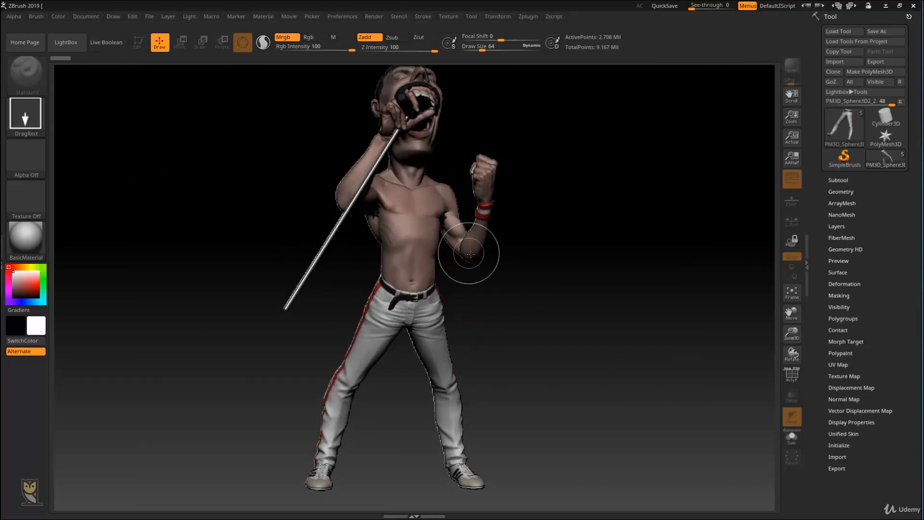
Step: Draw multiple copies of the singer figure across the canvas around and behind the original
mouse_move(481, 298)
left_mouse_down()
mouse_move(576, 258)
mouse_move(579, 320)
left_mouse_up()
left_click_drag(510, 223, 512, 299)
left_click_drag(362, 231, 376, 286)
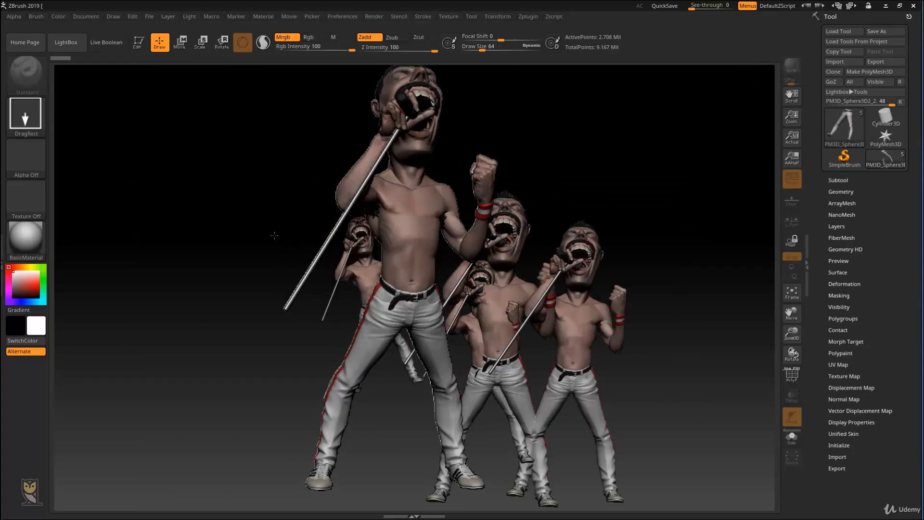
left_click_drag(275, 235, 303, 289)
left_click_drag(491, 256, 482, 318)
left_click_drag(597, 241, 578, 313)
left_click_drag(630, 241, 616, 303)
left_click_drag(481, 241, 489, 327)
left_click_drag(332, 241, 351, 304)
left_click_drag(195, 240, 207, 308)
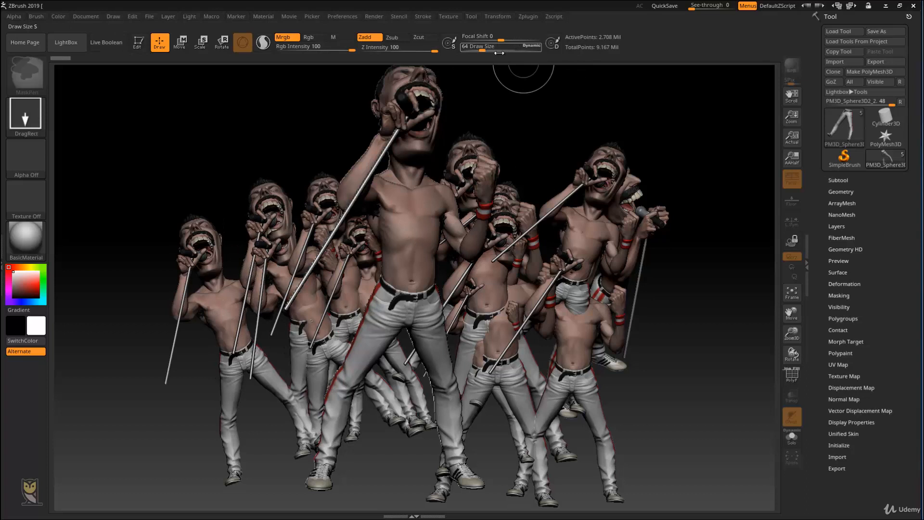
Step: Clear the canvas, draw a single new singer figure and put it into Edit mode
key("ctrl+n")
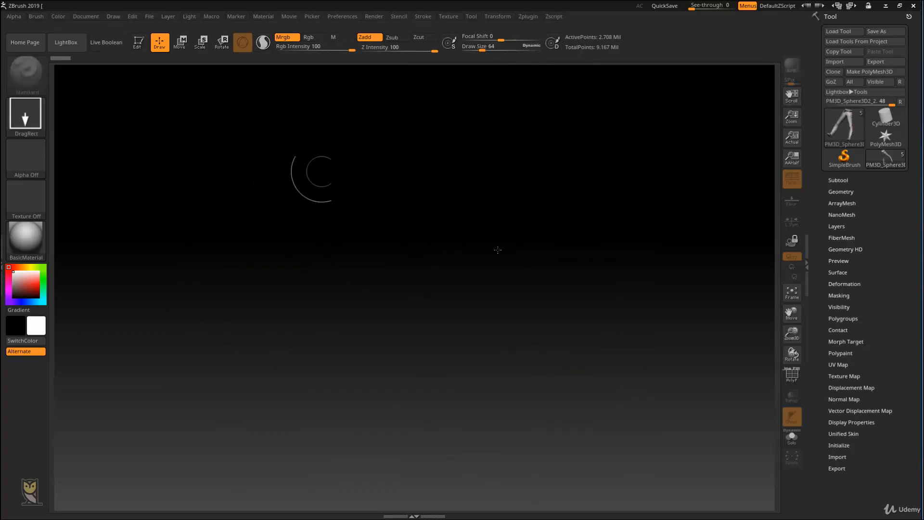
mouse_move(437, 231)
left_mouse_down()
mouse_move(446, 330)
mouse_move(455, 334)
left_mouse_up()
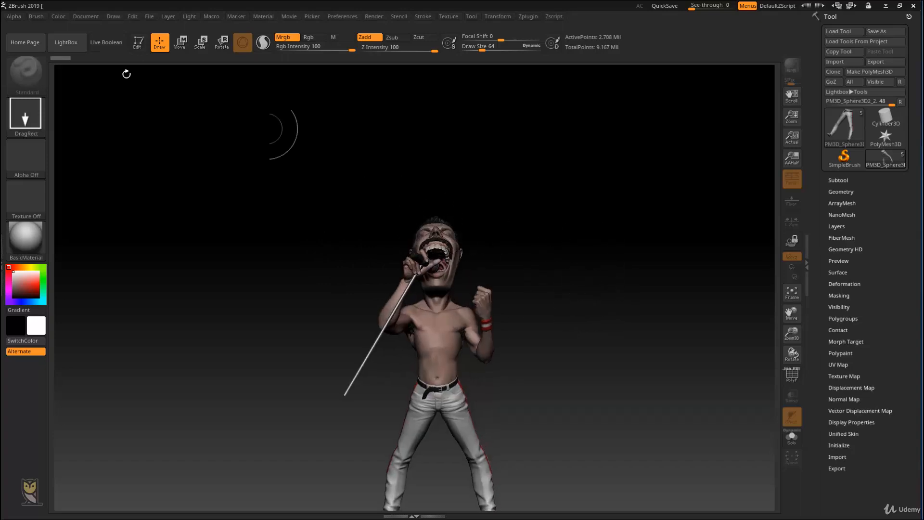
left_click(137, 43)
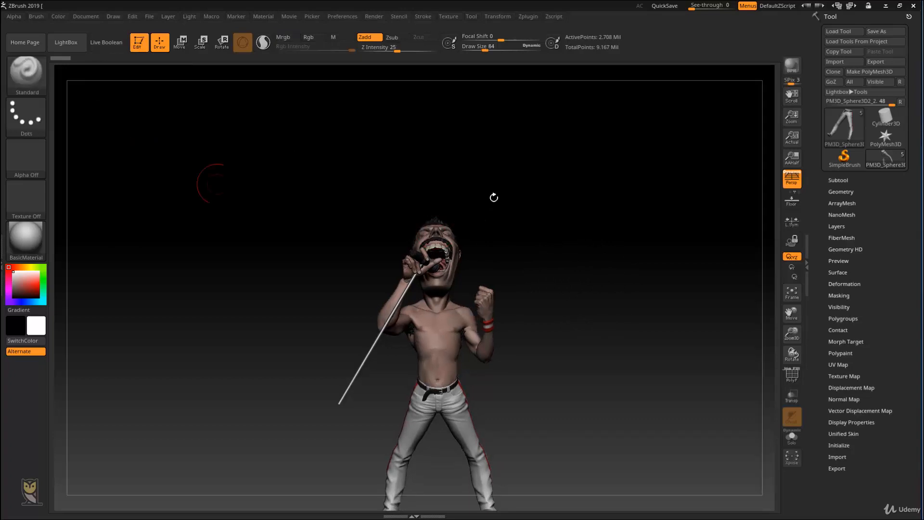
mouse_move(531, 219)
left_mouse_down()
mouse_move(561, 220)
mouse_move(524, 219)
mouse_move(551, 147)
mouse_move(566, 197)
mouse_move(539, 188)
left_mouse_up()
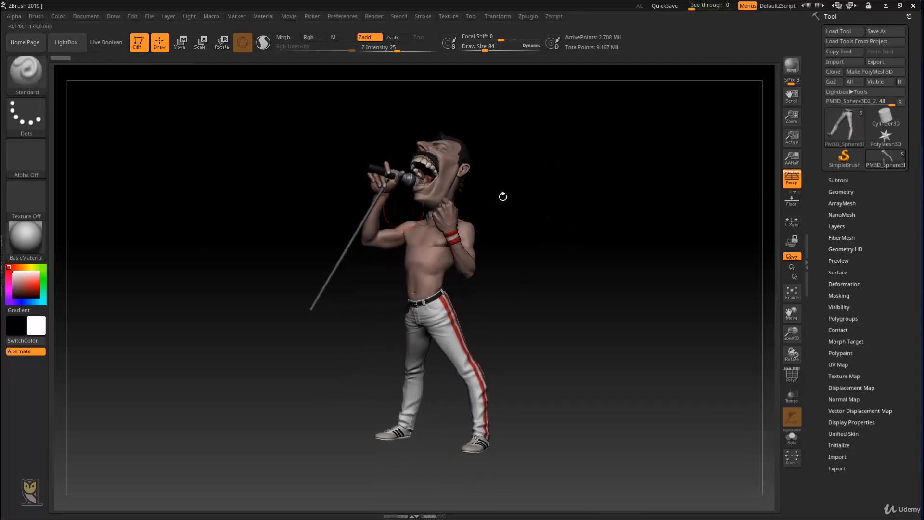
Step: Save the document as the startup document with the figure out of view, and bring the figure back onto the canvas
mouse_move(561, 144)
left_mouse_down()
mouse_move(540, 320)
mouse_move(531, 288)
left_mouse_up()
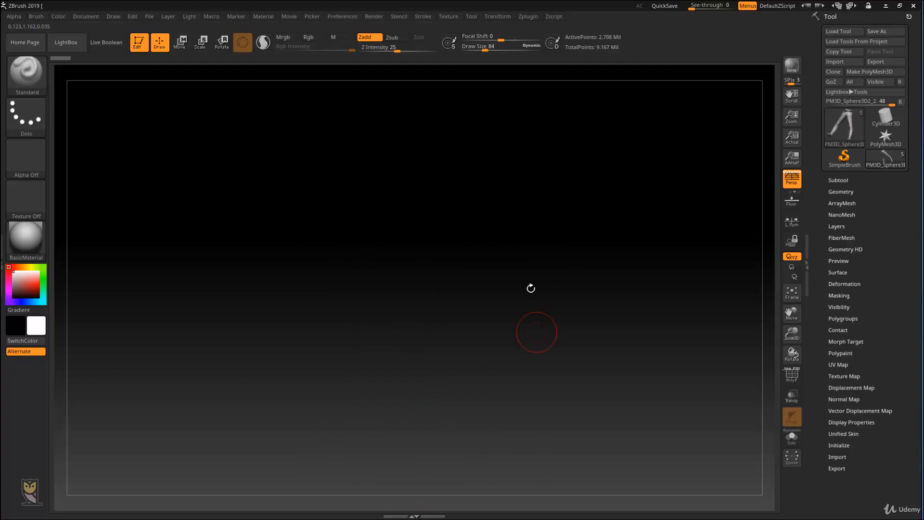
left_click(87, 17)
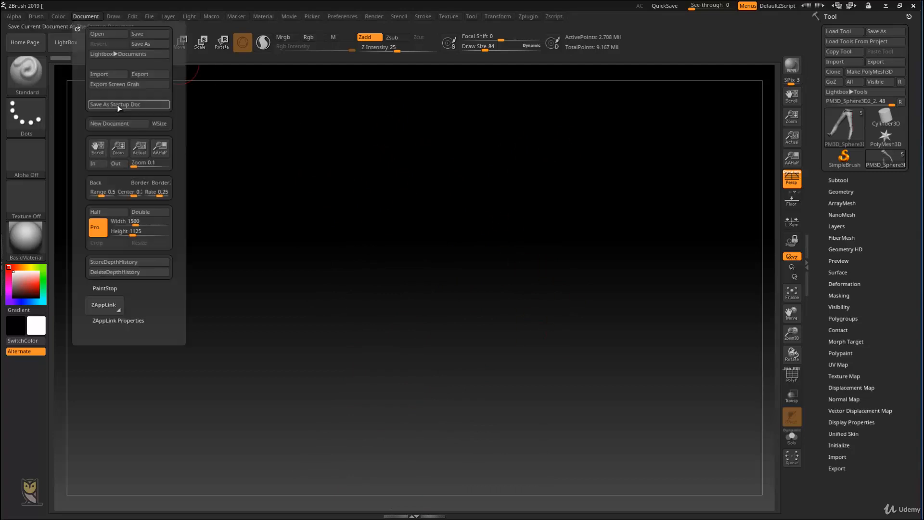
left_click_drag(458, 309, 493, 270)
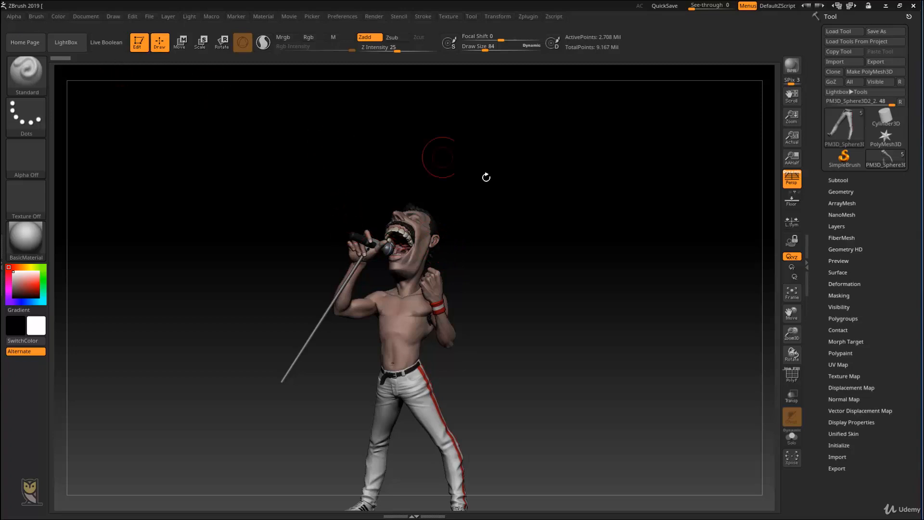
left_click_drag(489, 358, 487, 460, "alt")
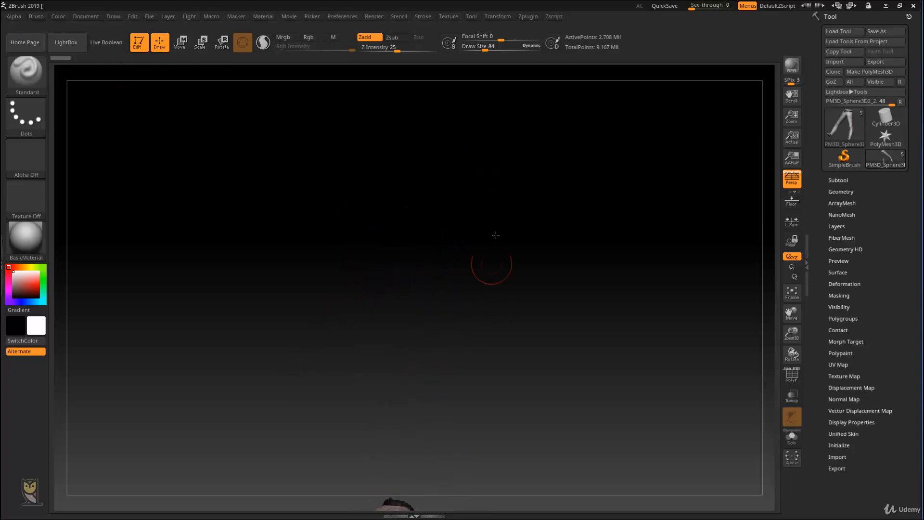
left_click(91, 17)
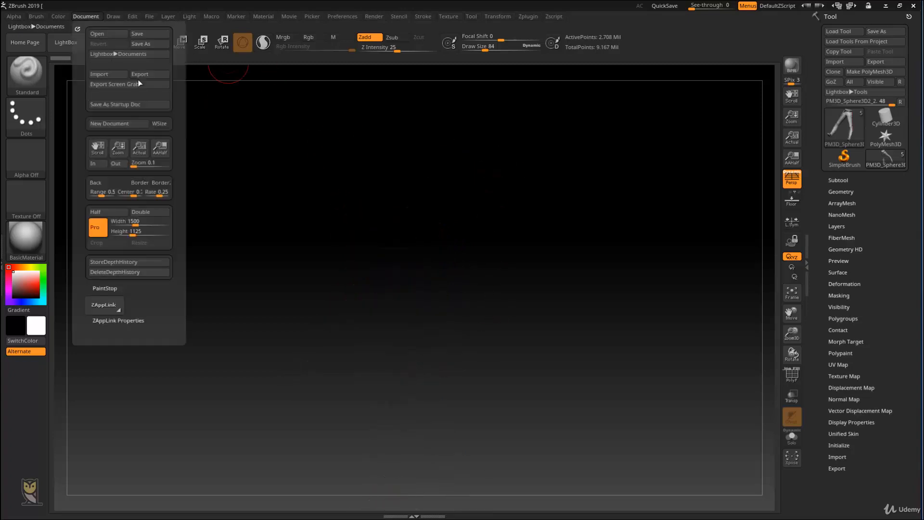
left_click(143, 105)
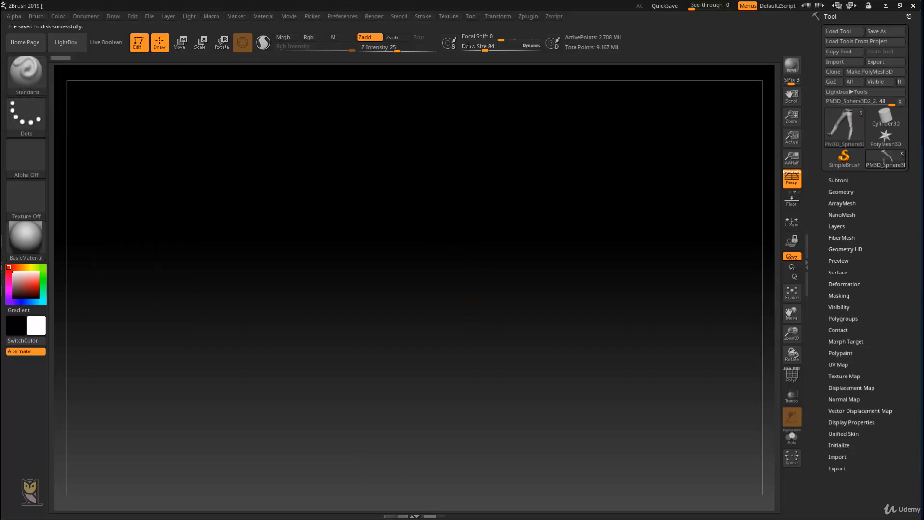
left_click_drag(498, 289, 514, 177, "alt")
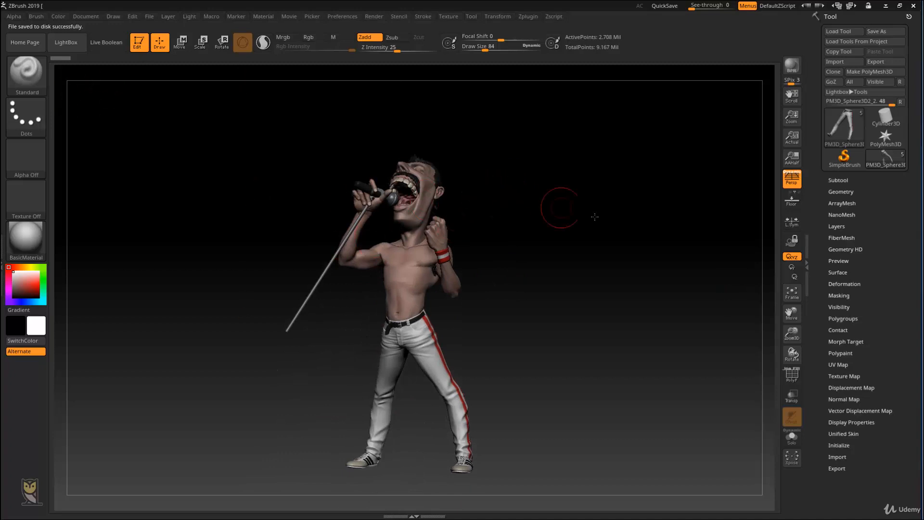
left_click_drag(559, 207, 594, 218)
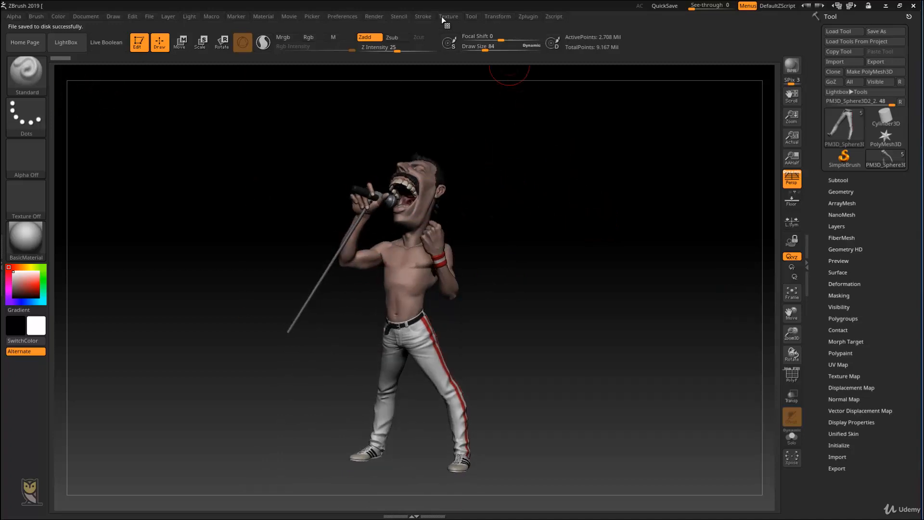
Step: Dock the Preferences palette above the Tool palette and enable interface customization in its Config settings
left_click(344, 18)
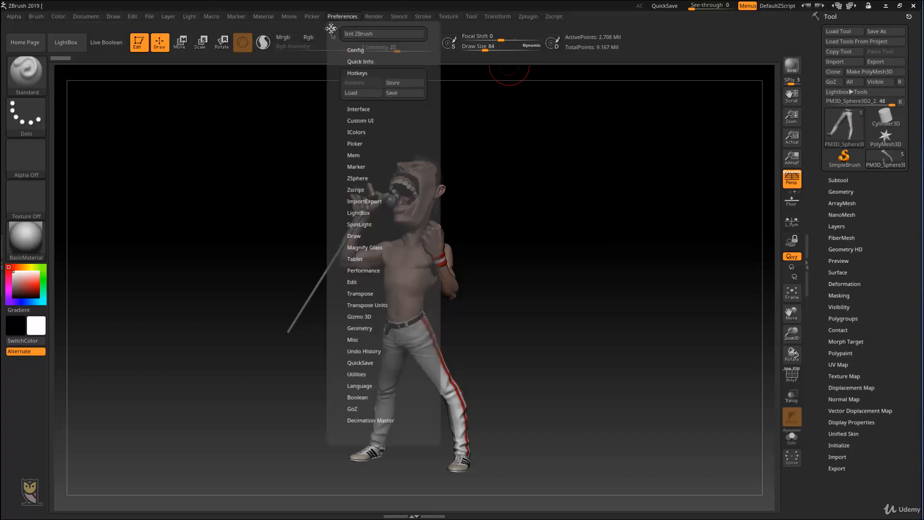
left_click_drag(332, 30, 857, 44)
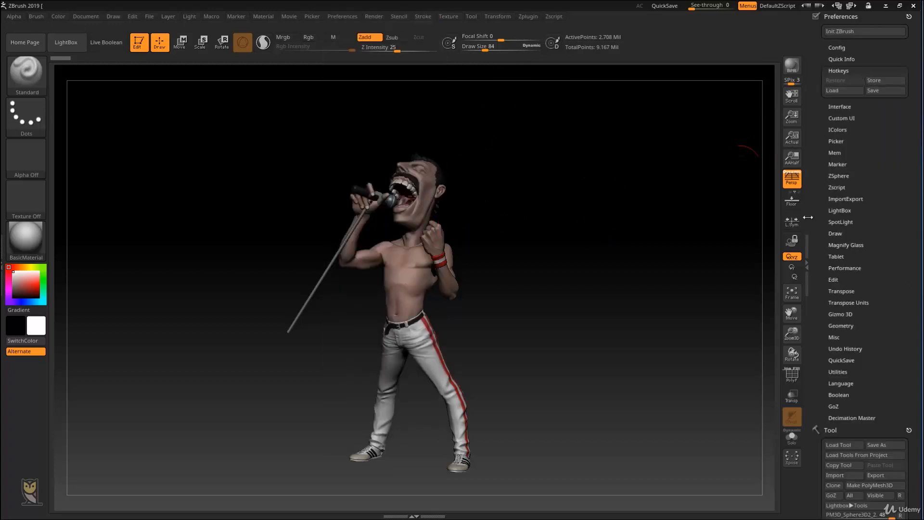
left_click(837, 47)
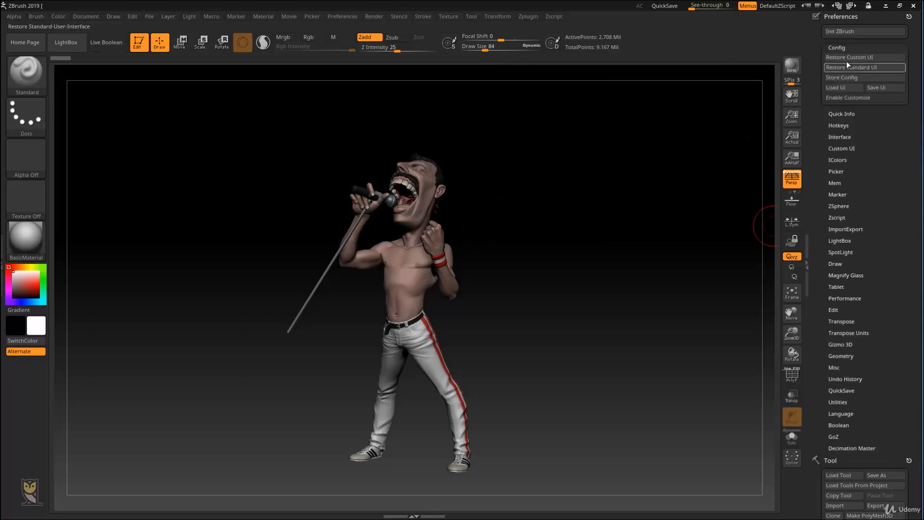
left_click(837, 48)
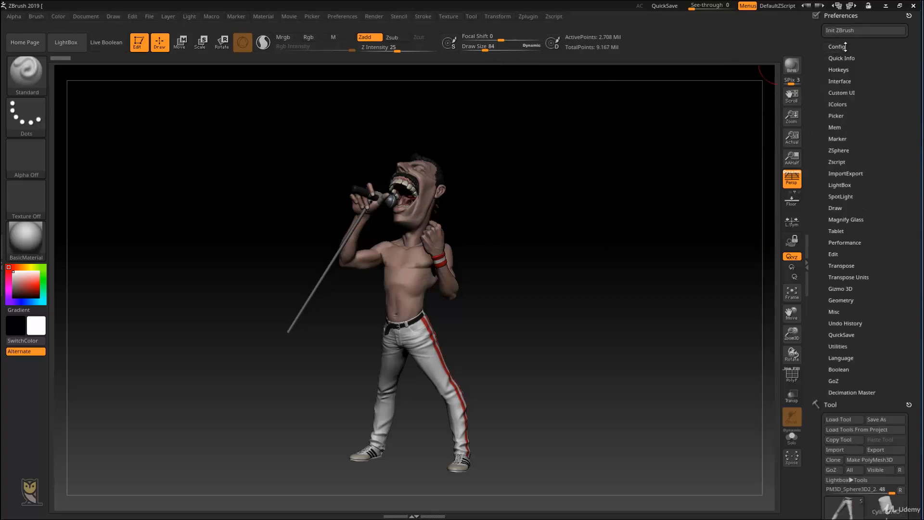
left_click(845, 46)
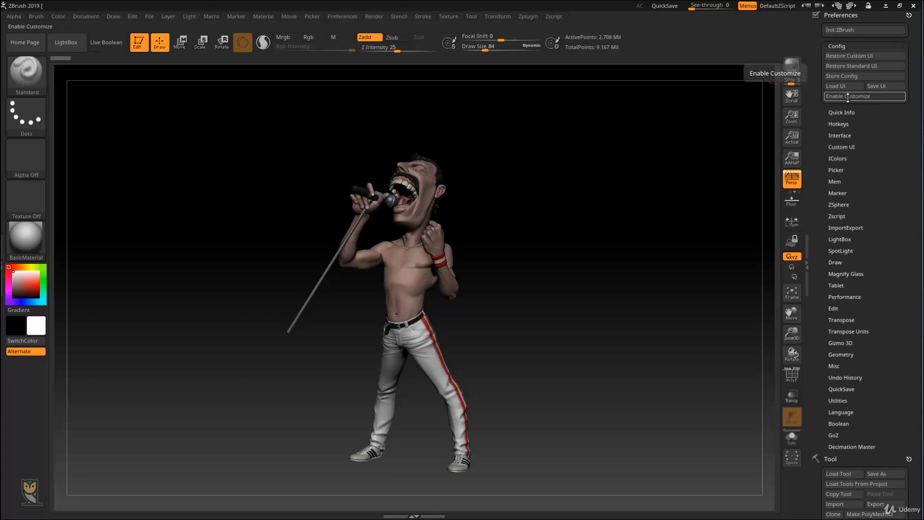
left_click(848, 97)
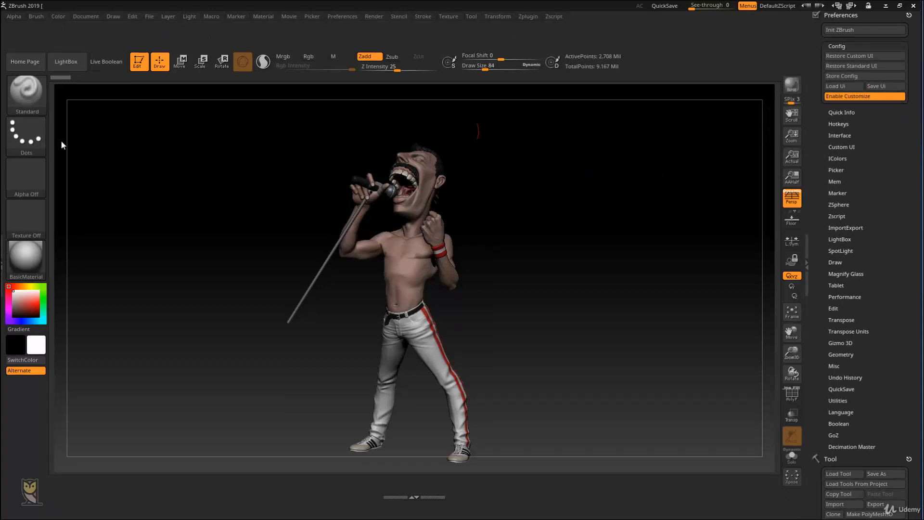
mouse_move(38, 97)
left_mouse_down("ctrl+alt")
mouse_move(29, 94)
mouse_move(39, 403)
left_mouse_up("ctrl+alt")
left_click_drag(41, 294, 27, 88, "ctrl+alt")
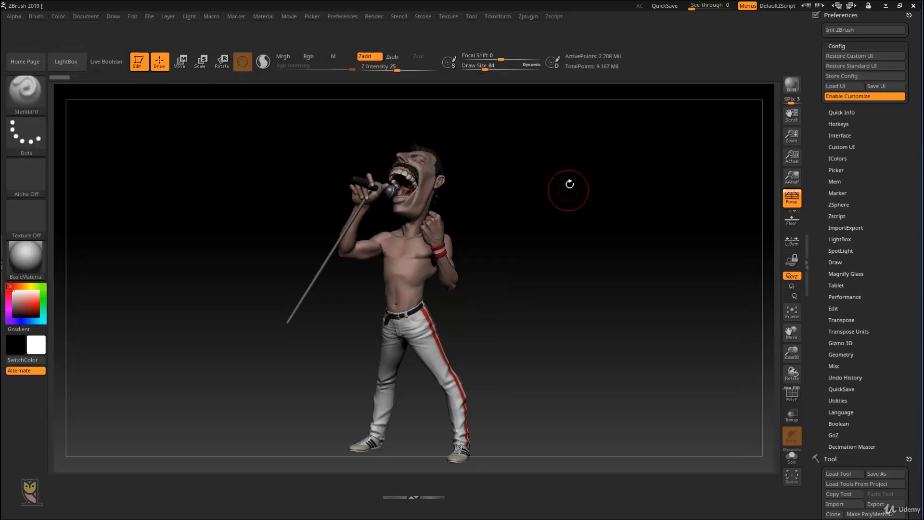
key("ctrl")
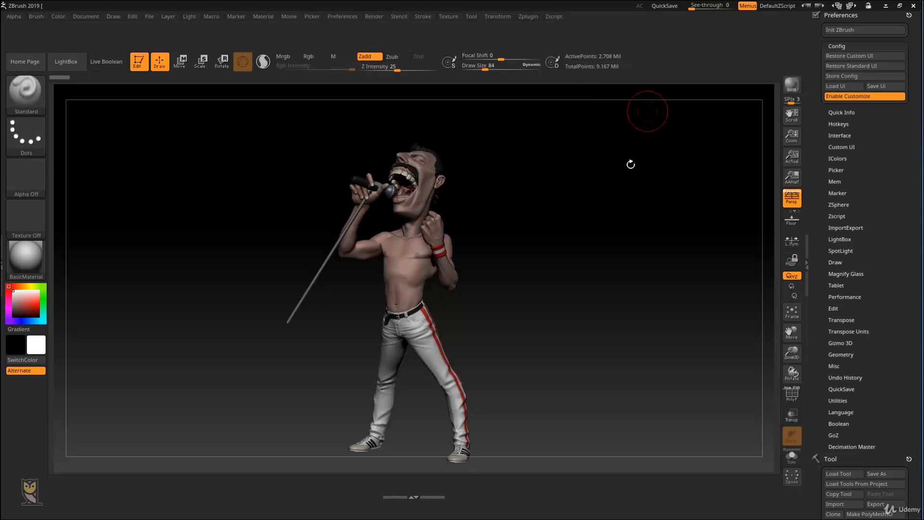
mouse_move(642, 181)
left_mouse_down()
mouse_move(567, 163)
mouse_move(547, 134)
left_mouse_up()
Step: Place copies of the Enable Customize and Store Config controls side by side in the empty shelf above the canvas
key("ctrl")
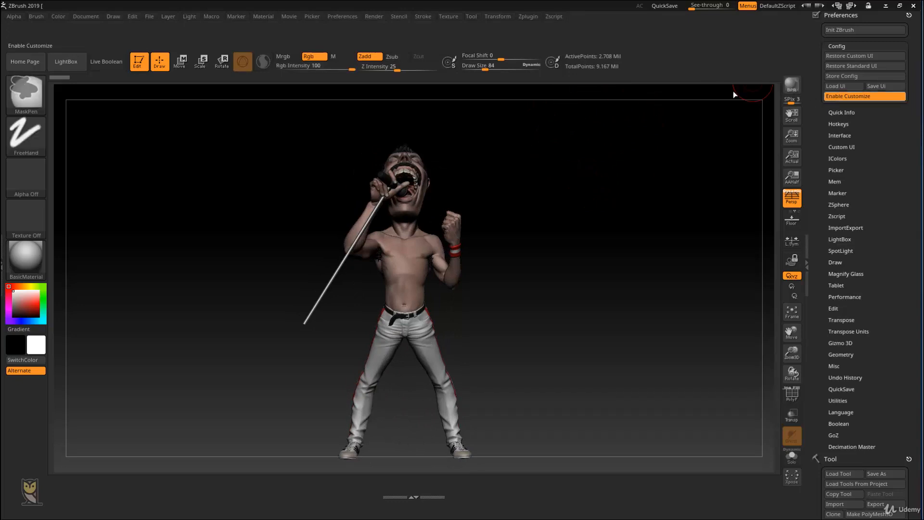
left_click_drag(735, 94, 277, 26, "ctrl+alt")
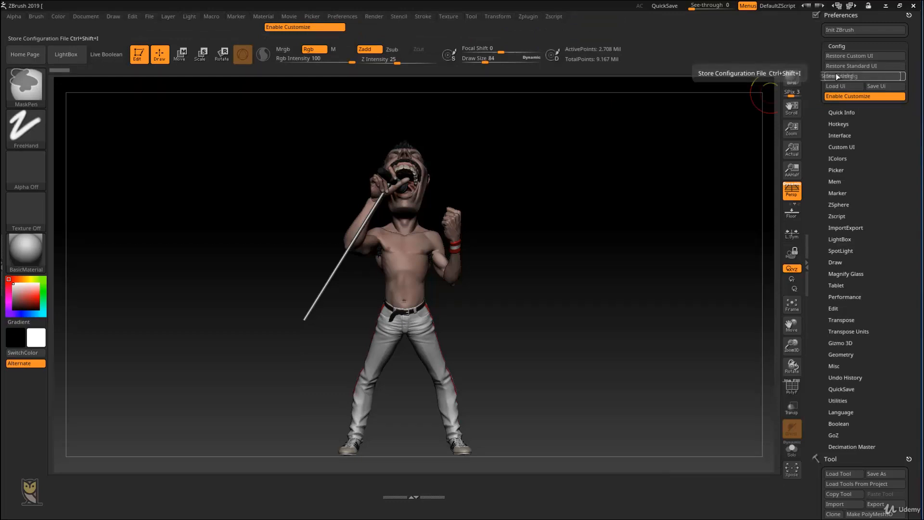
left_click_drag(838, 76, 220, 26, "ctrl+alt")
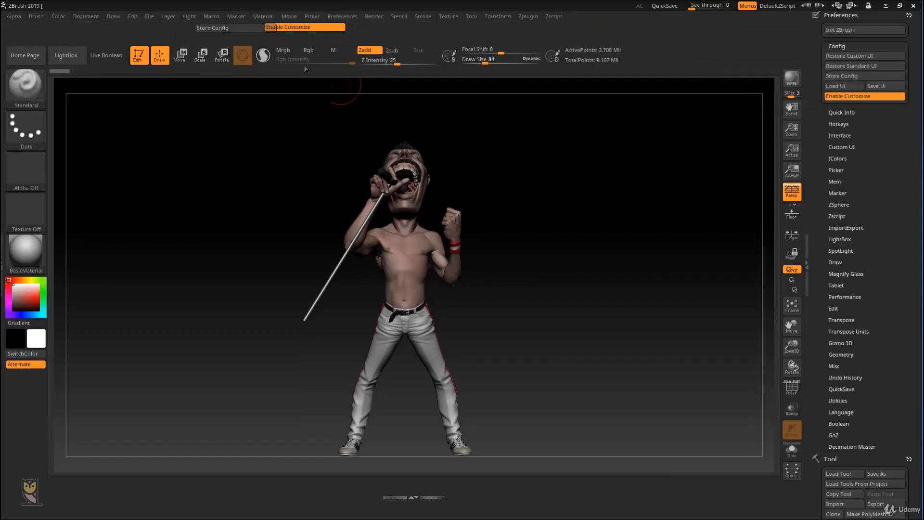
mouse_move(230, 27)
left_mouse_down("ctrl+alt")
mouse_move(219, 18)
mouse_move(222, 26)
left_mouse_up("ctrl+alt")
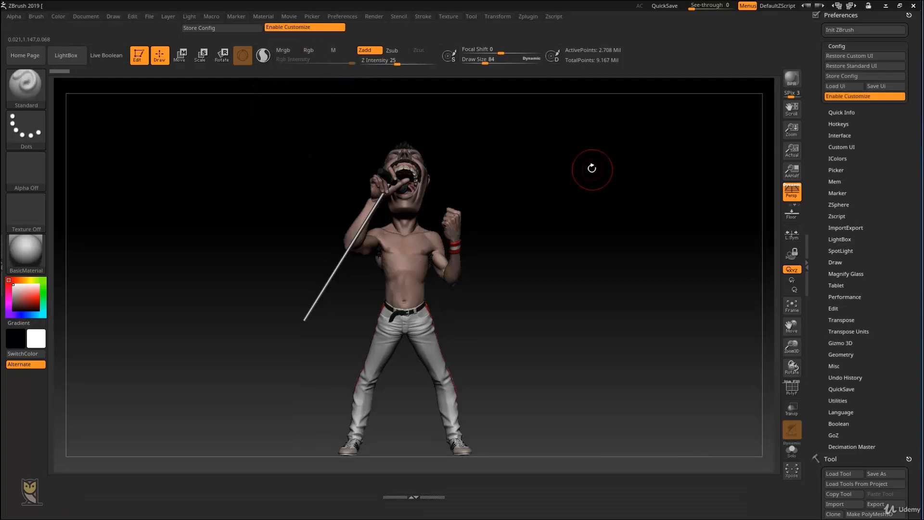
Step: Set the Buttons Size to 38 in the UI section of the Interface preferences
left_click(845, 136)
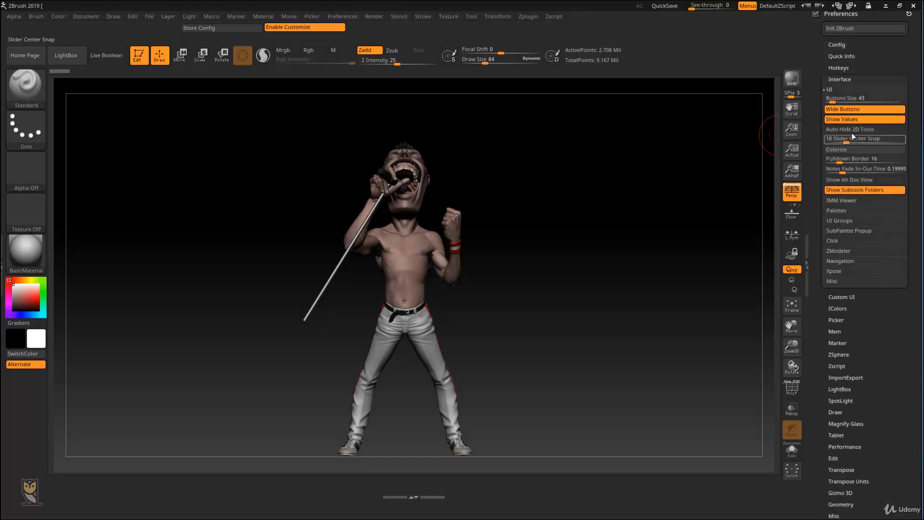
left_click(859, 90)
left_click(833, 98)
left_click_drag(833, 99, 829, 100)
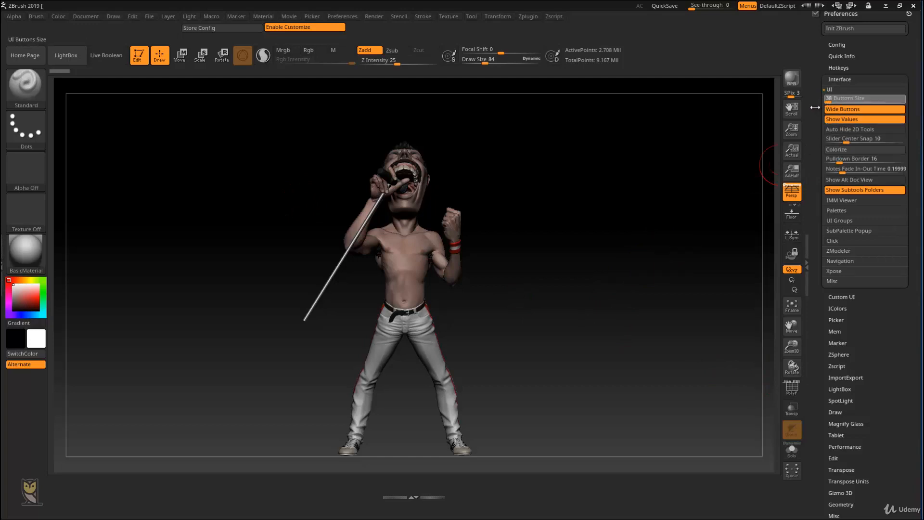
left_click_drag(813, 107, 811, 113)
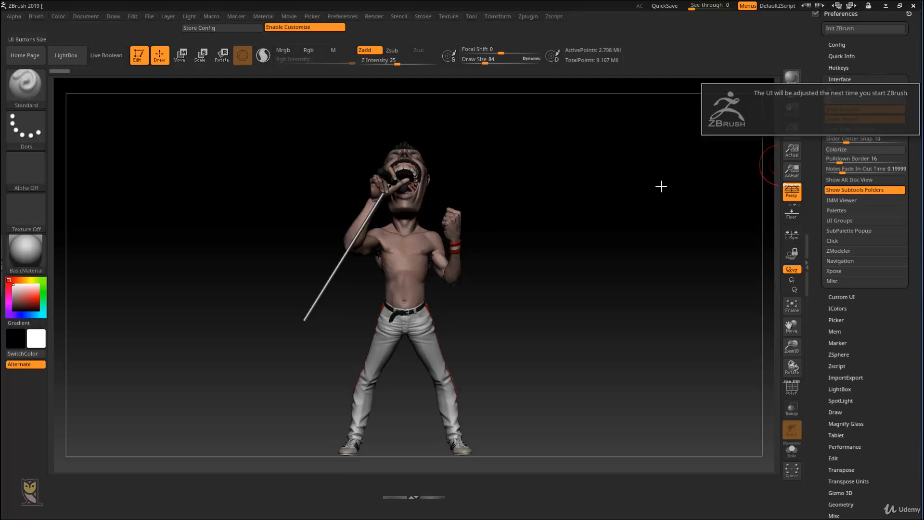
left_click_drag(666, 223, 491, 197)
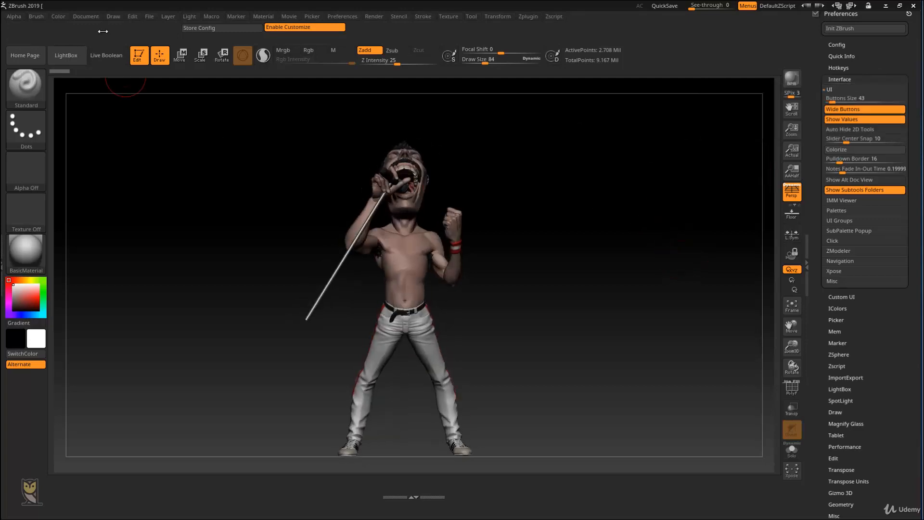
Step: Dock the Brush palette in the empty tray beside the canvas and turn off Wide Buttons in the UI preferences
left_click(38, 17)
left_click_drag(32, 30, 10, 28)
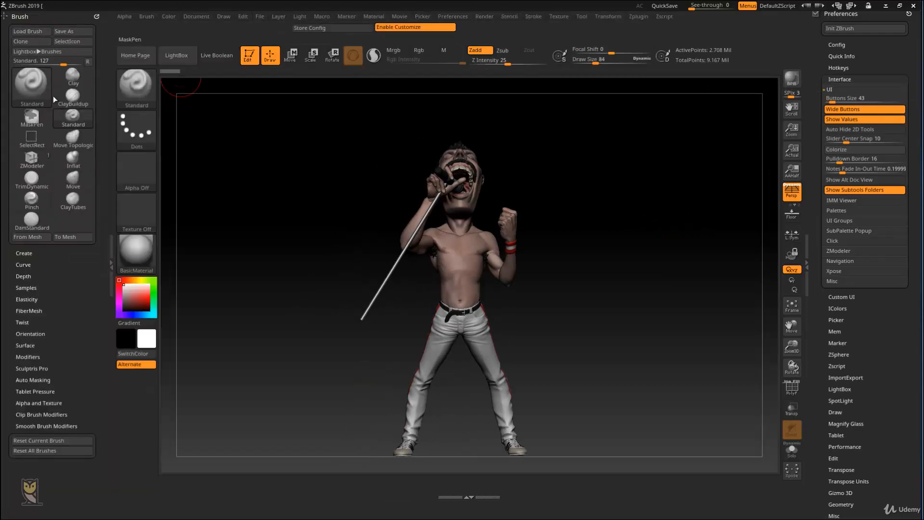
mouse_move(78, 75)
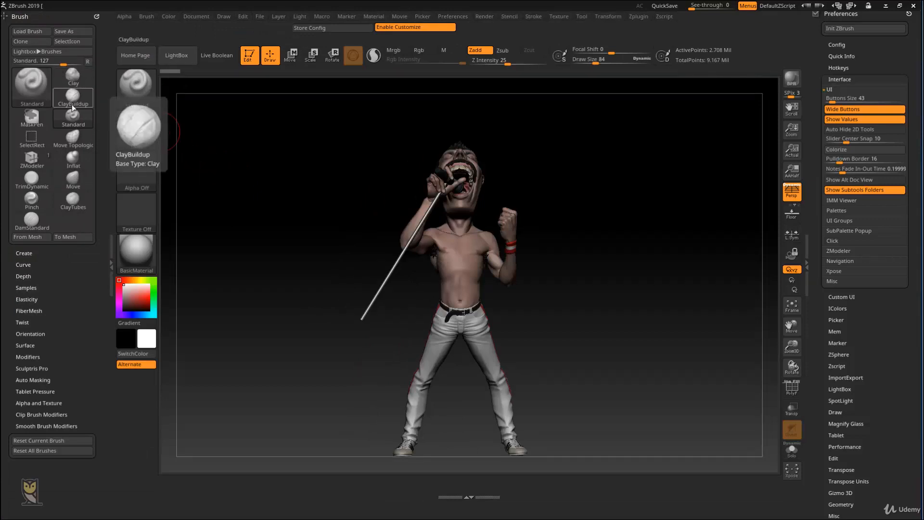
left_click(851, 112)
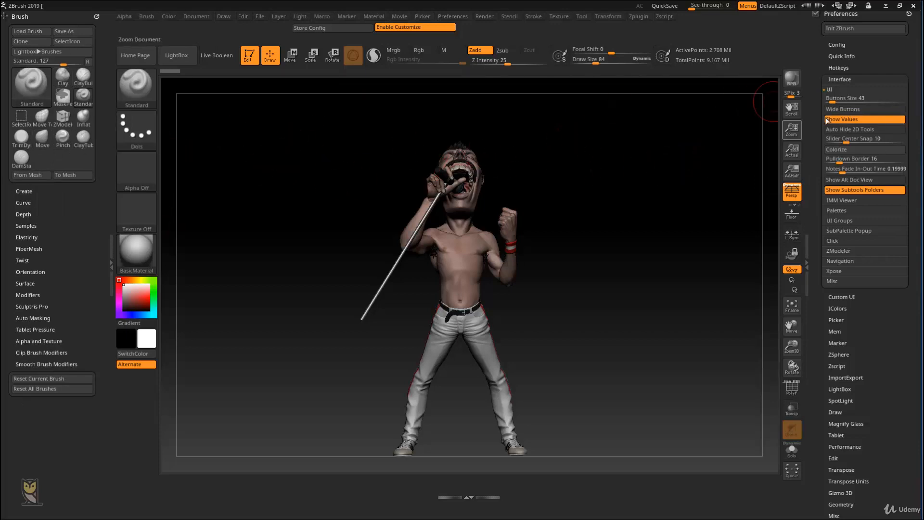
Step: Turn off One Open Subpalette in the Palettes preferences and expand the Brush palette's Modifiers, Surface, Orientation, Twist and FiberMesh sections together
left_click(850, 88)
left_click(849, 108)
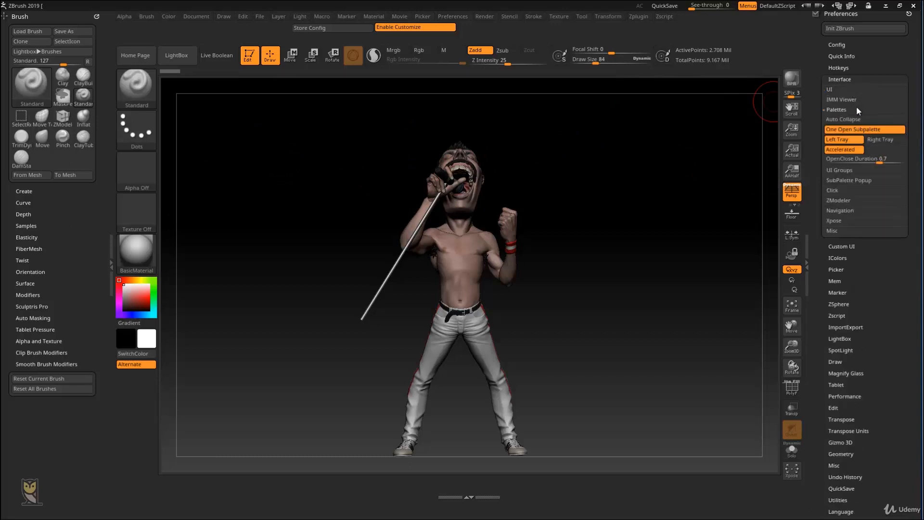
left_click(862, 134)
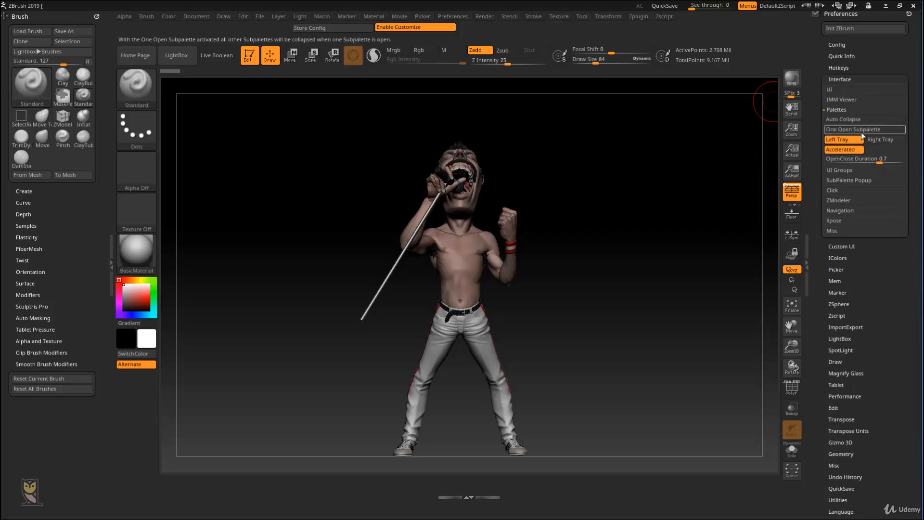
left_click(35, 295)
left_click(27, 284)
left_click(34, 272)
left_click(32, 259)
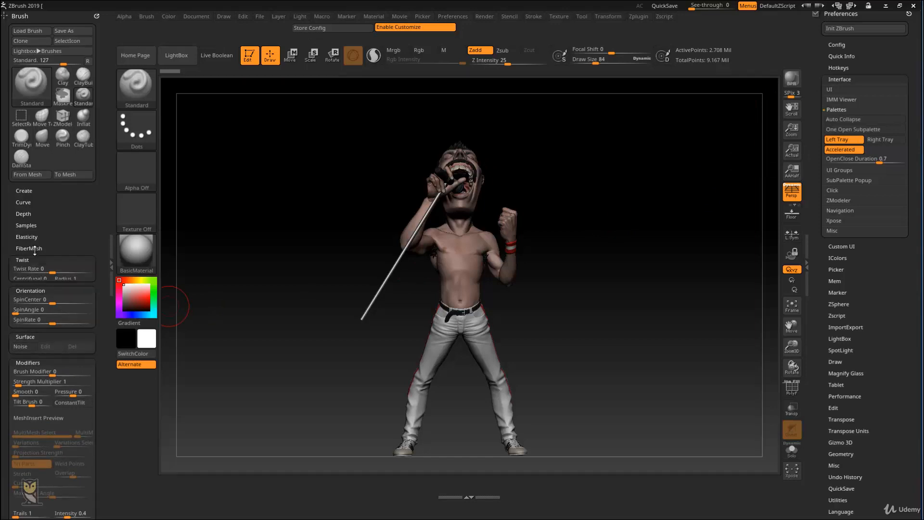
left_click(34, 249)
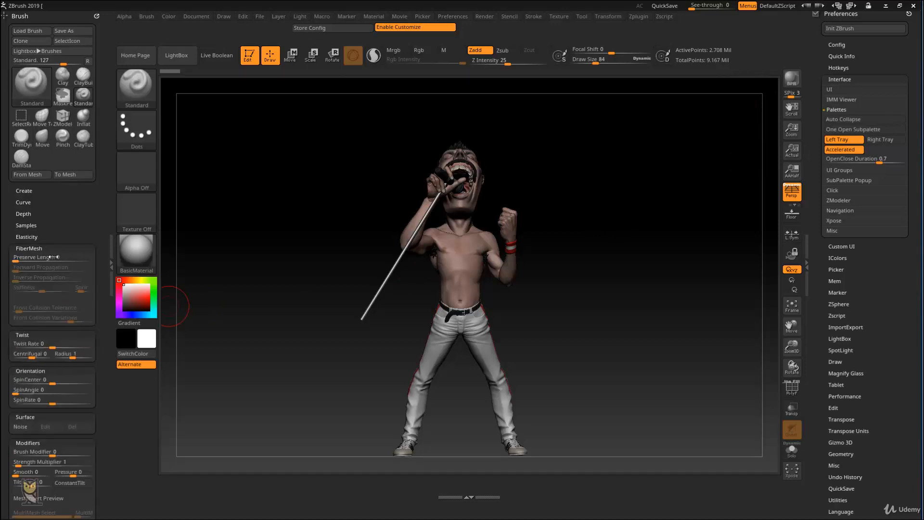
Step: Turn on One Open Subpalette and open the Brush palette's sections one after another, from FiberMesh up to Create
left_click(852, 129)
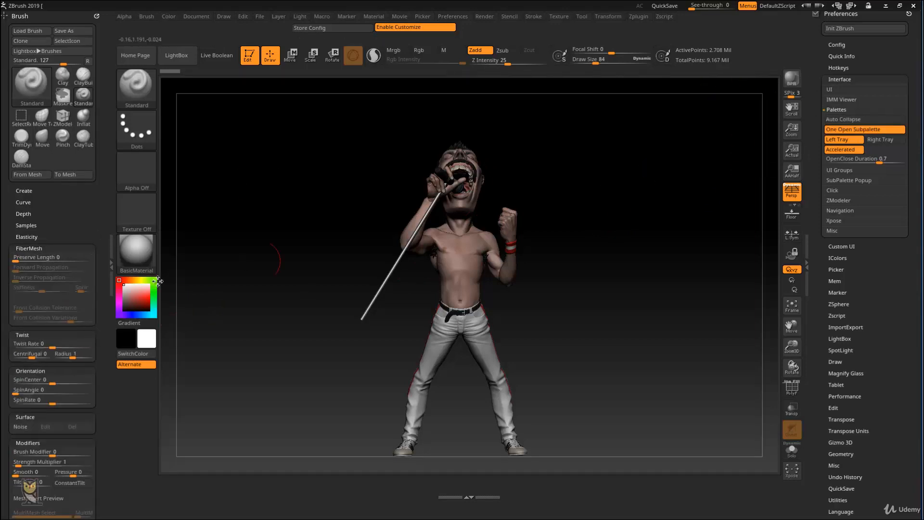
left_click(62, 252)
left_click(57, 249)
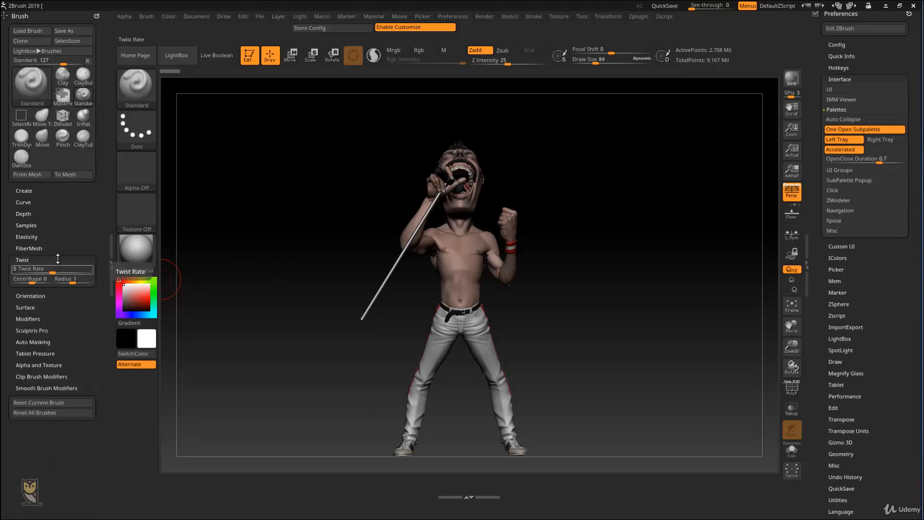
left_click(33, 237)
left_click(29, 225)
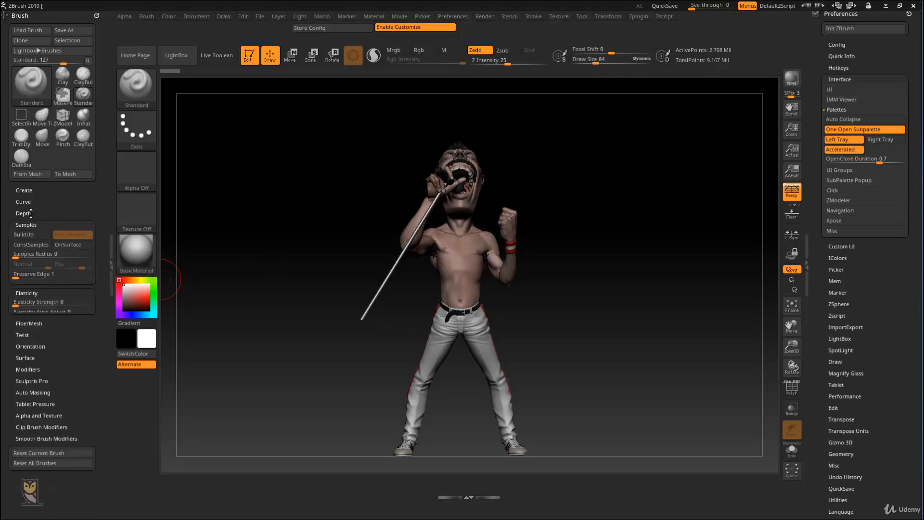
left_click(27, 214)
left_click(26, 194)
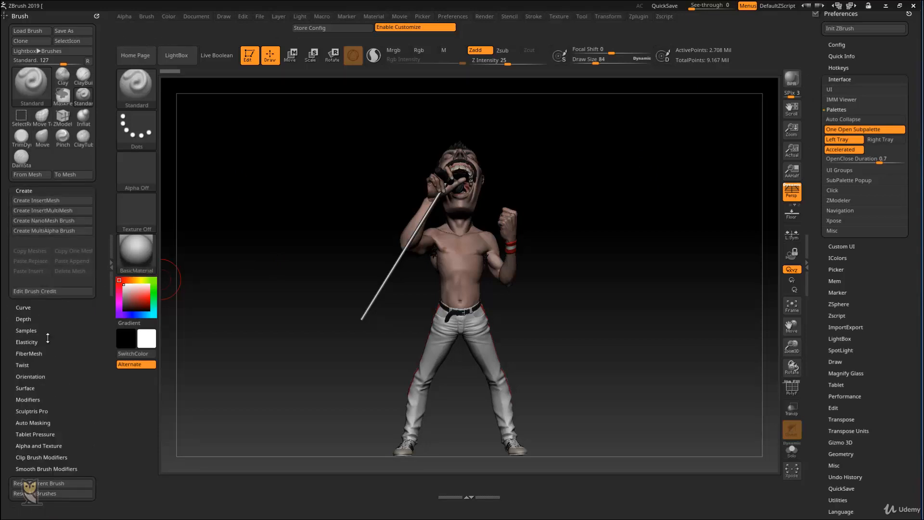
Step: Turn off One Open Subpalette, and collapse the Brush palette's Create section and the Interface preferences
left_click(863, 129)
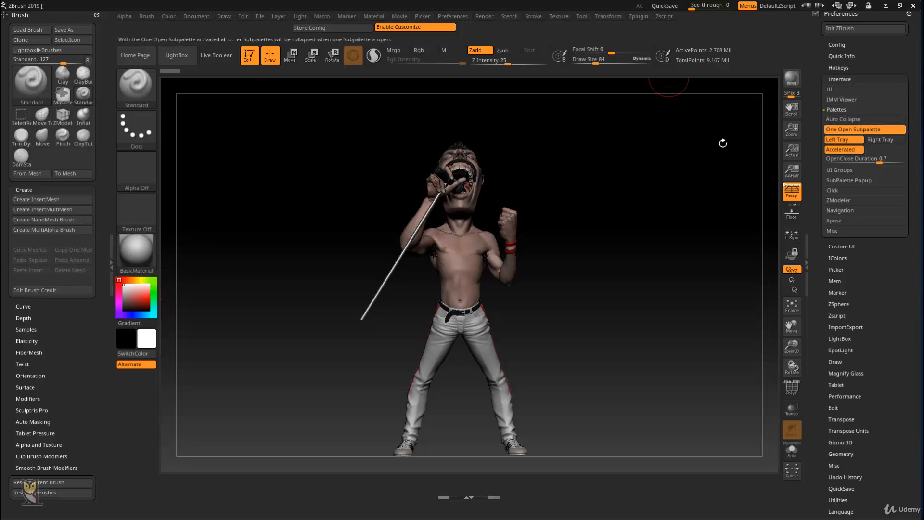
left_click_drag(65, 195, 72, 191)
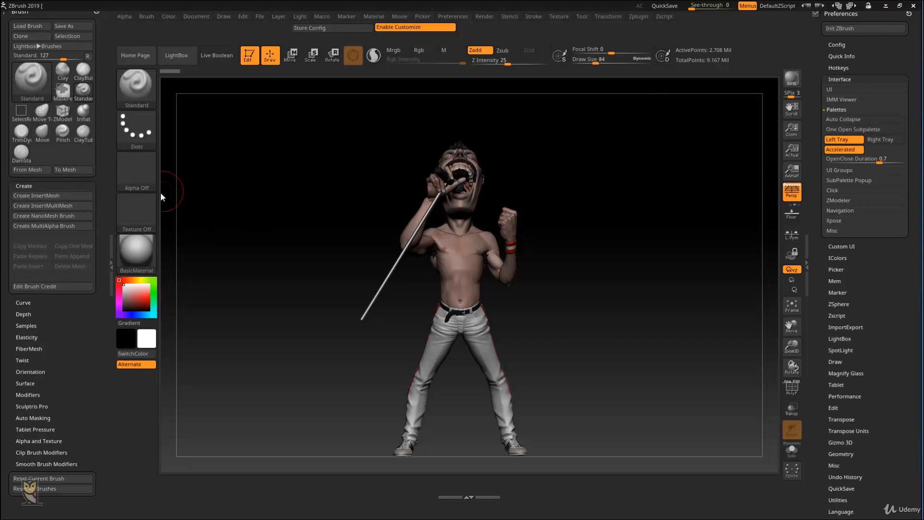
left_click(59, 186)
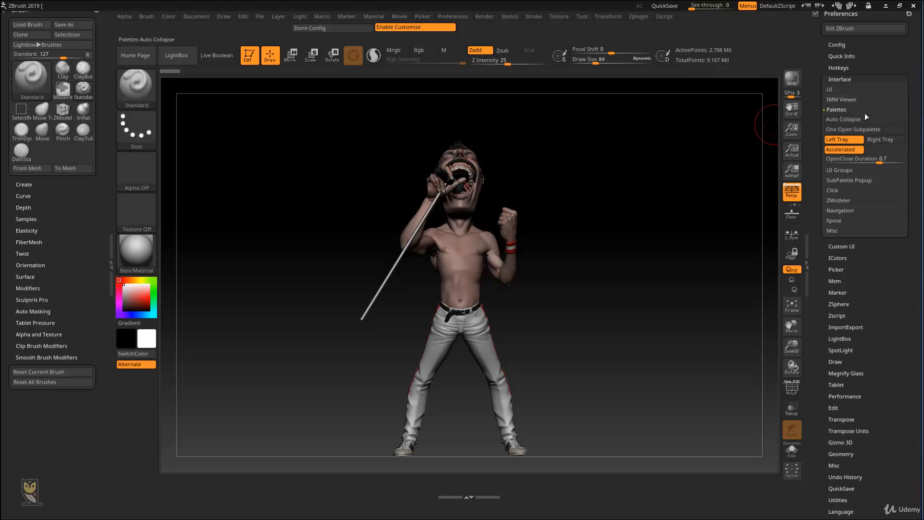
left_click(853, 79)
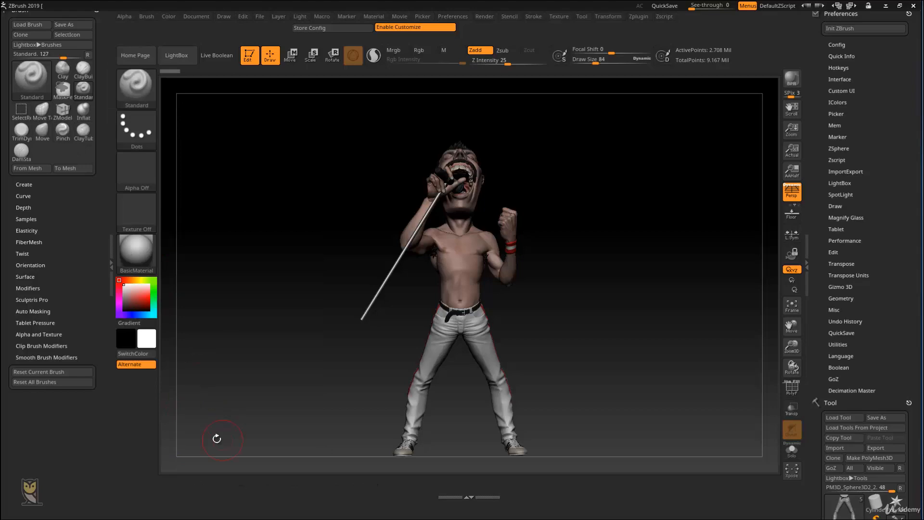
Step: Look over the full list of sculpting brushes, close it and view the figure from its side
left_click(136, 86)
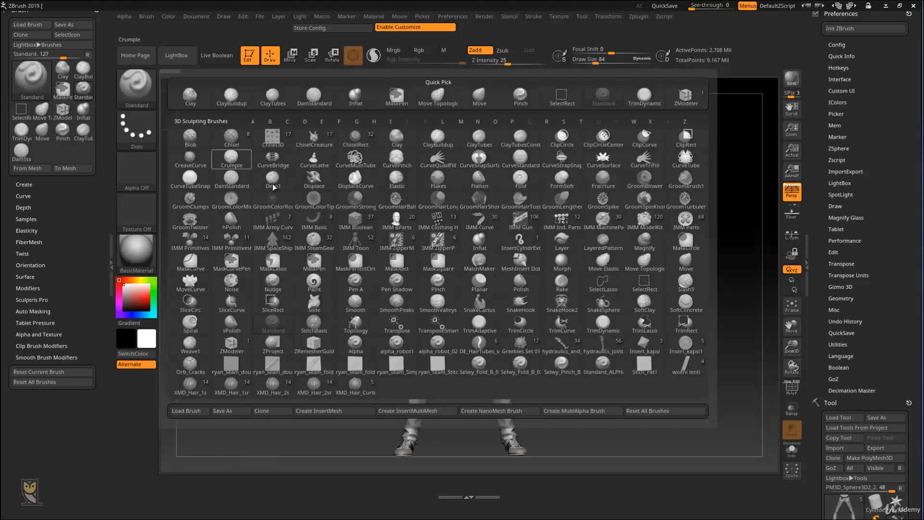
left_click(400, 283)
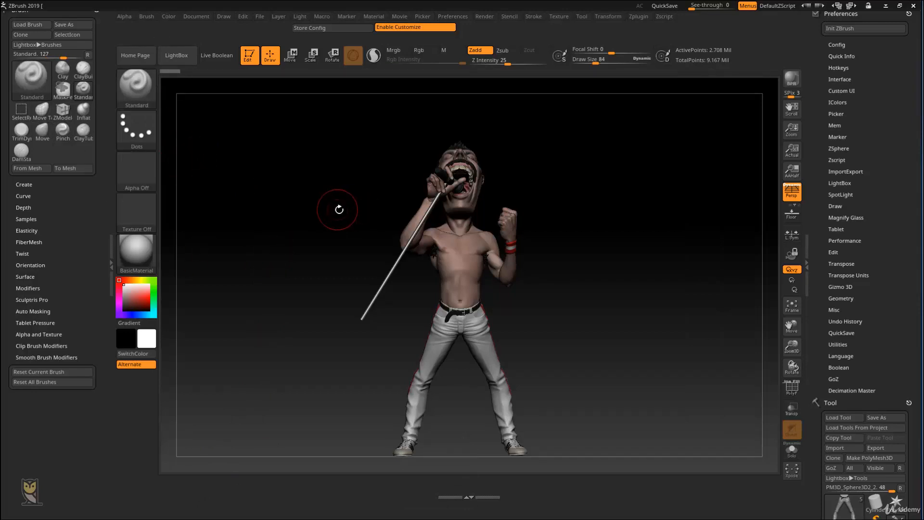
left_click_drag(604, 219, 559, 220)
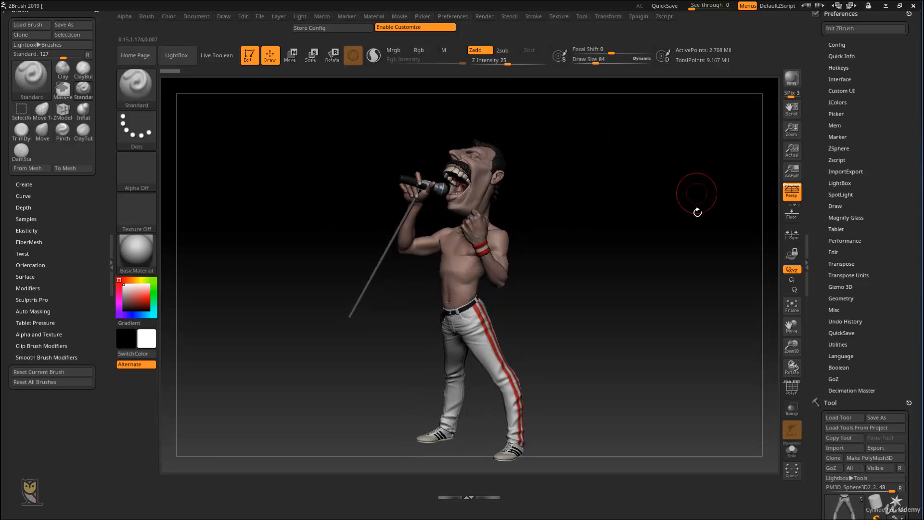
Step: Set the interface Buttons Size to 38 again and store the current interface configuration
left_click(840, 79)
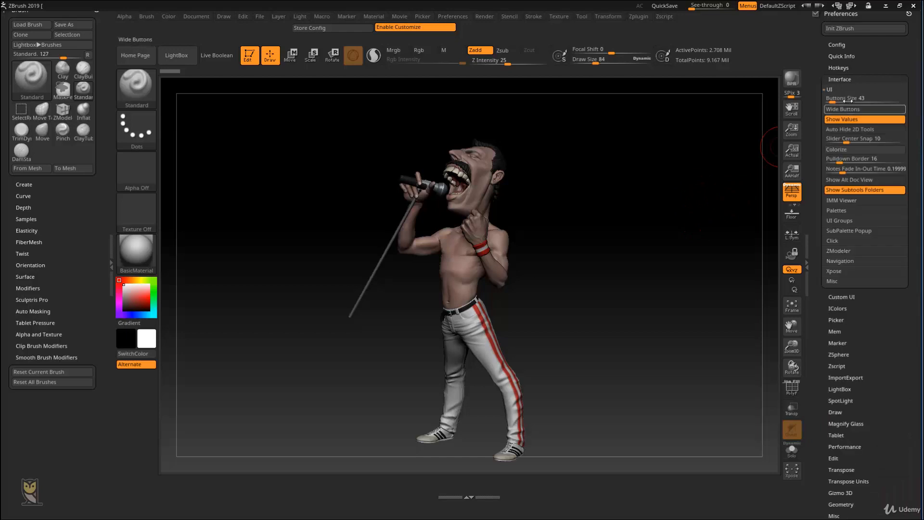
left_click_drag(828, 98, 793, 127)
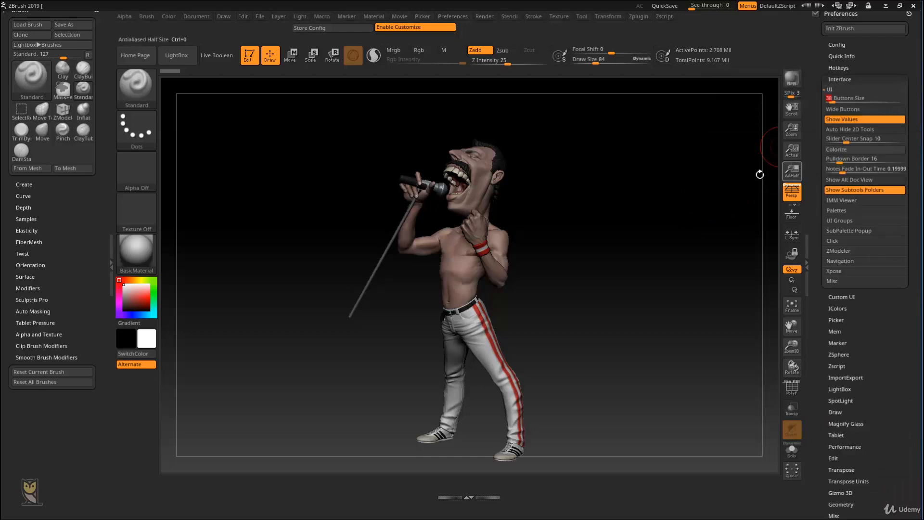
left_click_drag(655, 209, 668, 205)
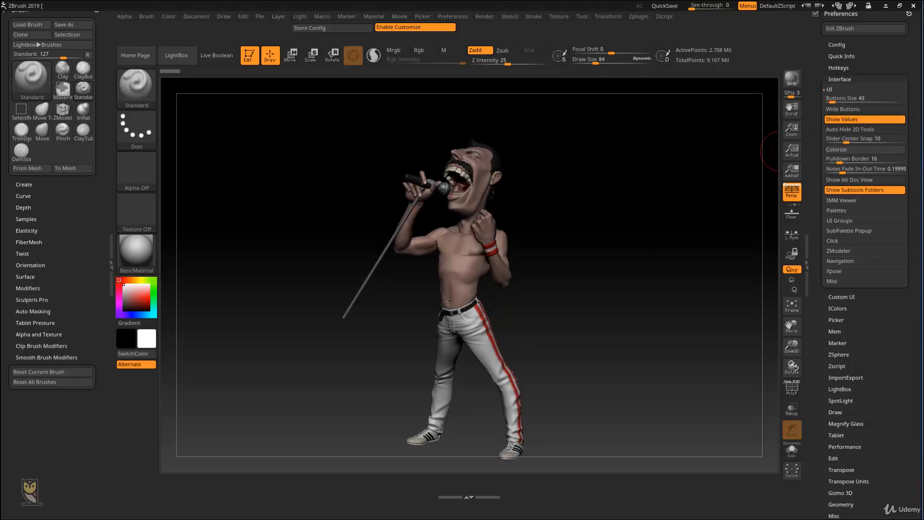
left_click(335, 28)
left_click(536, 307)
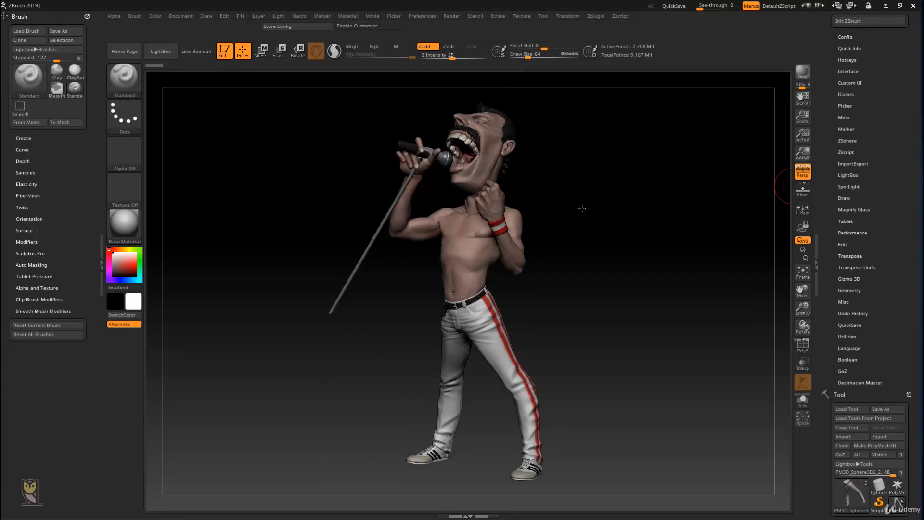
left_click_drag(582, 208, 549, 211)
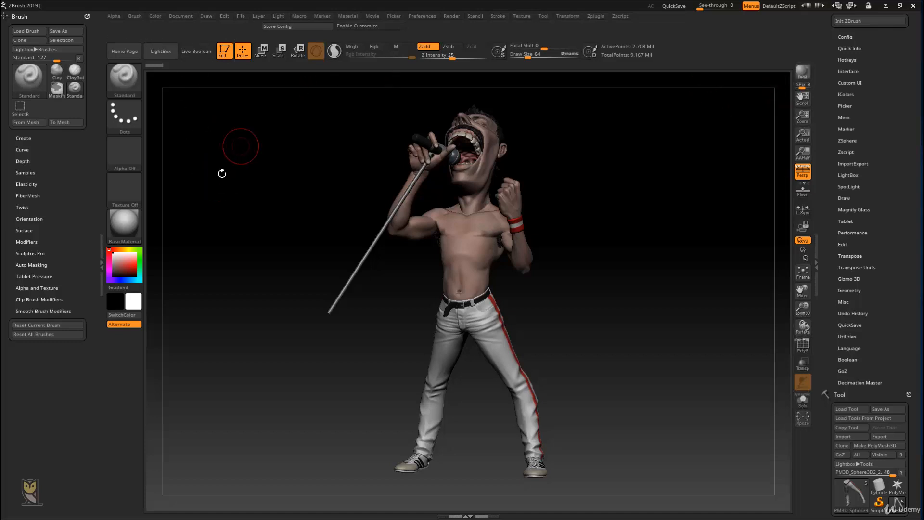
Step: Enable interface customization and pick the Standard brush from the brush list filtered to the letter S
left_click(368, 26)
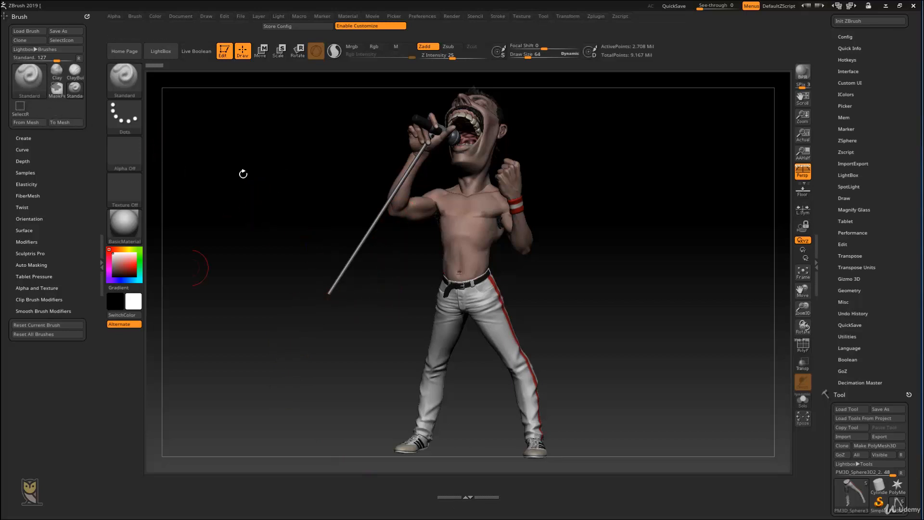
left_click(136, 81)
left_click(129, 79)
key("b")
key("c")
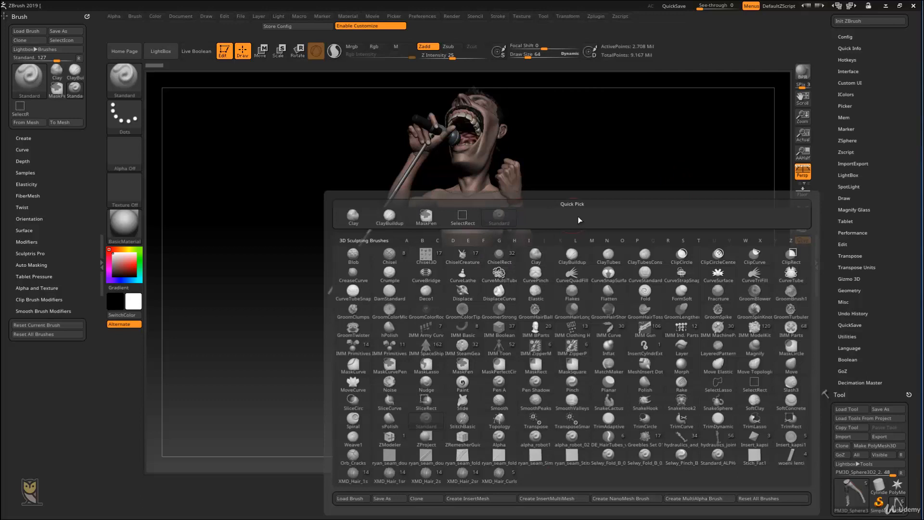
key("s")
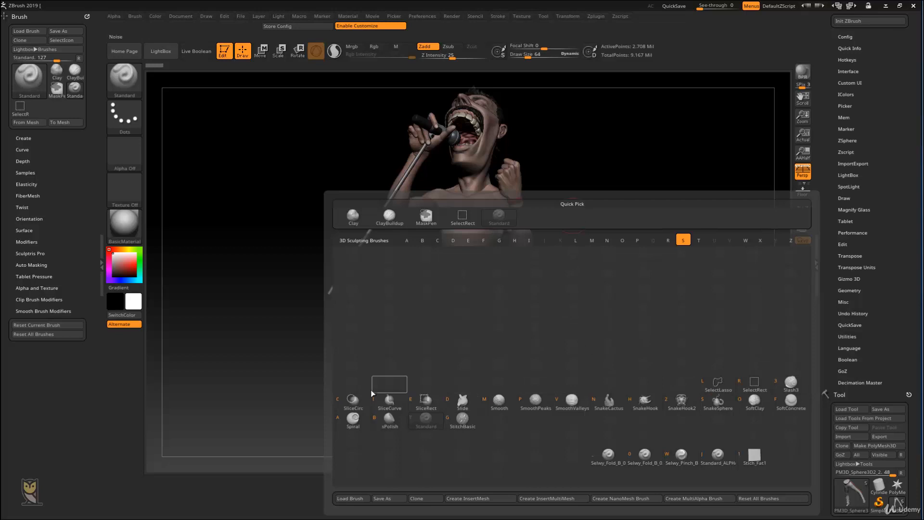
left_click(426, 418)
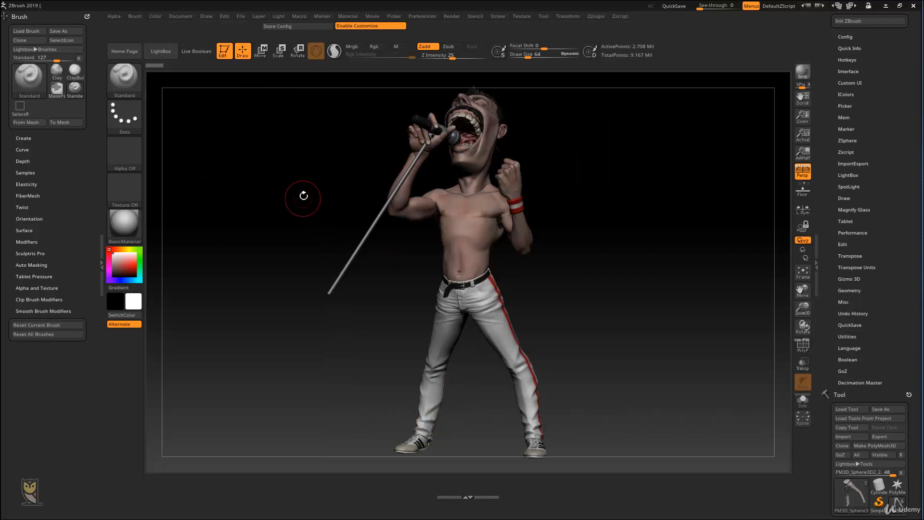
Step: Load the ClayTubes brush and the Pinch brush one after the other from the letter-filtered brush list
key("b")
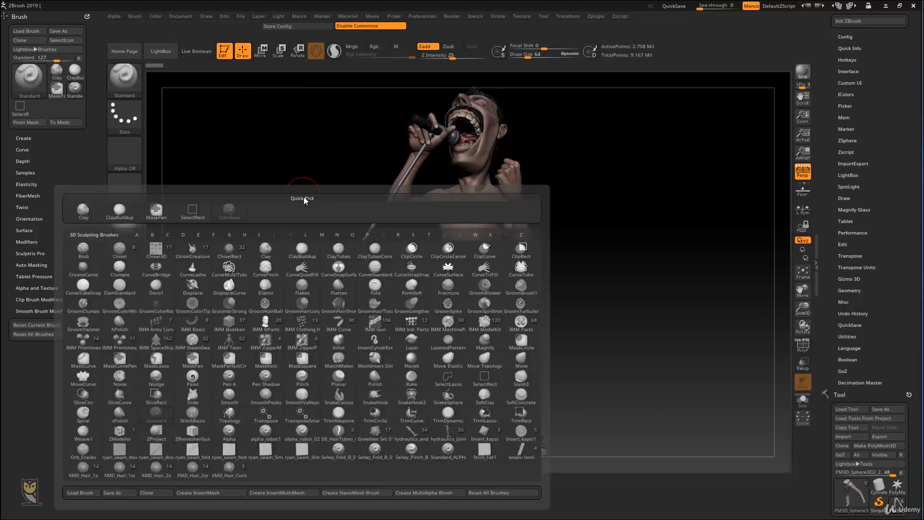
key("c")
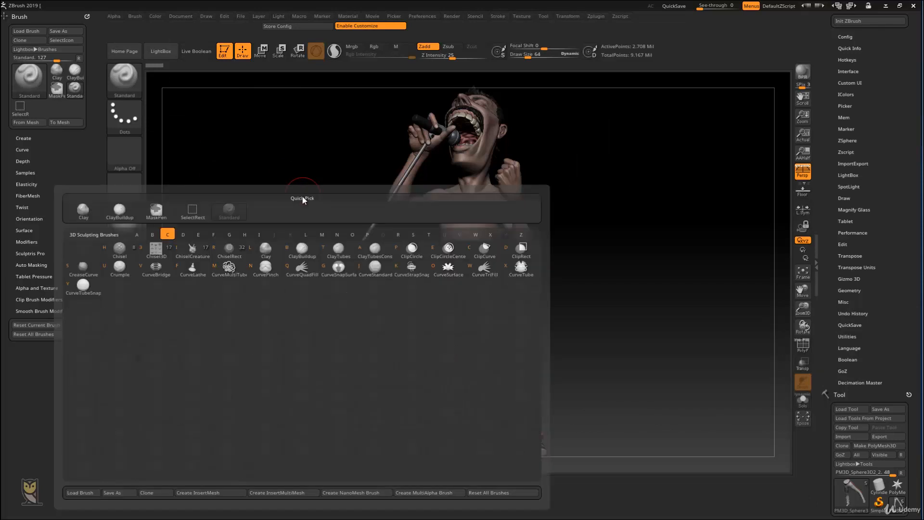
key("t")
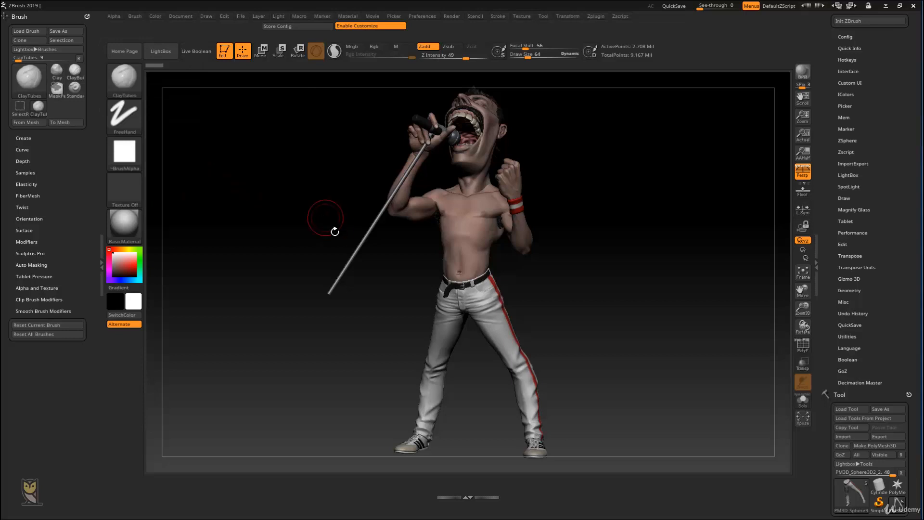
key("b")
key("p")
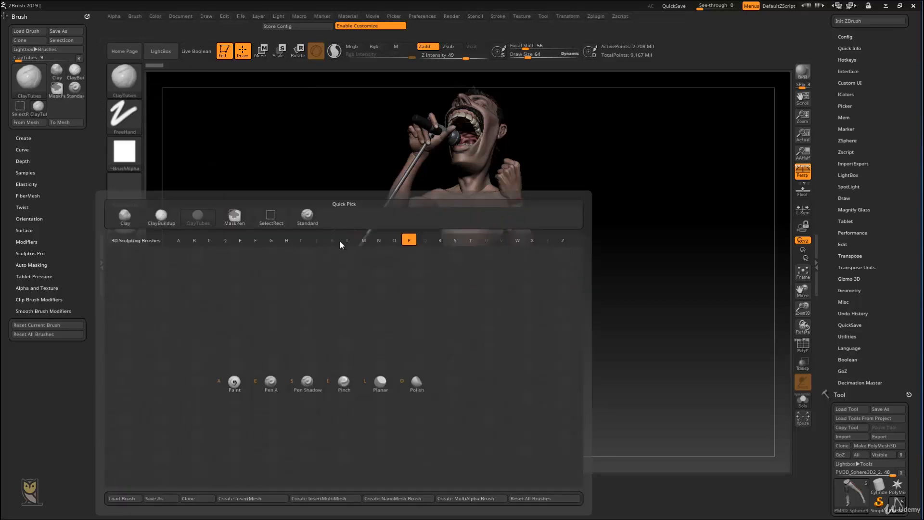
left_click(344, 380)
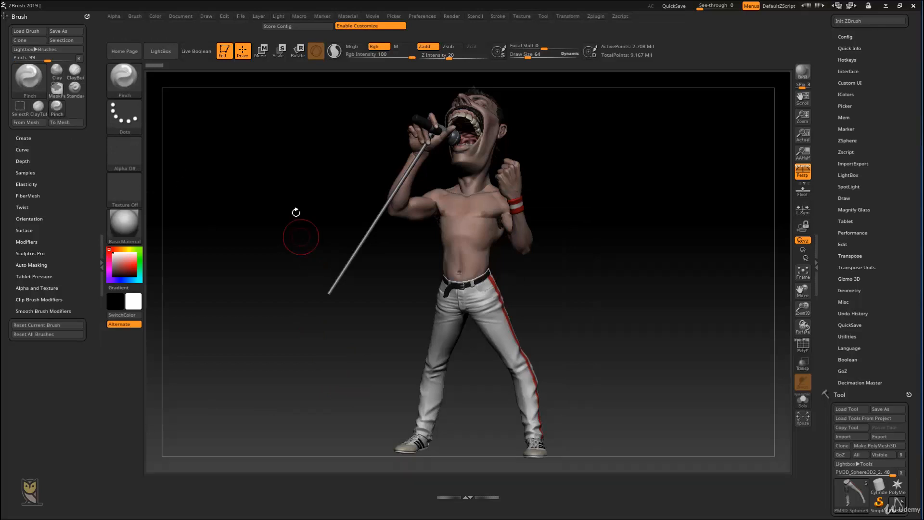
Step: Load the Move brush and the TrimDynamic brush one after the other from the letter-filtered brush list
key("b")
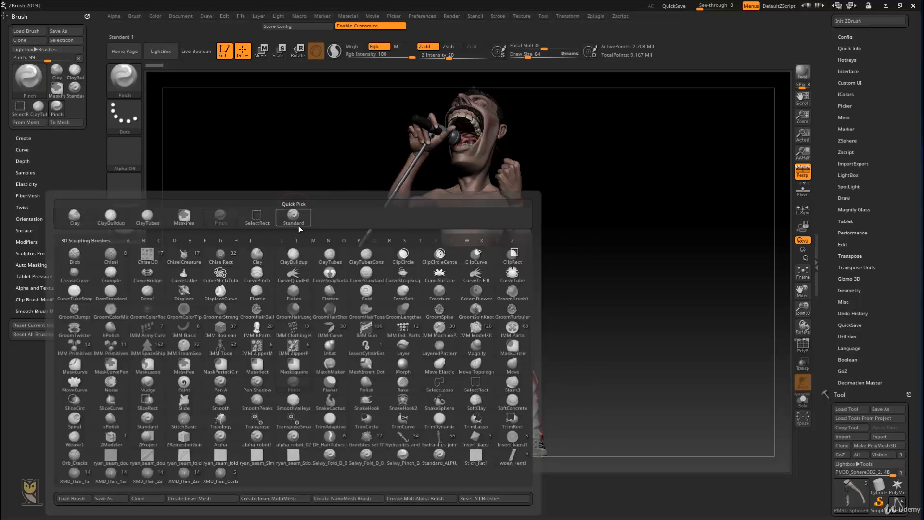
key("m")
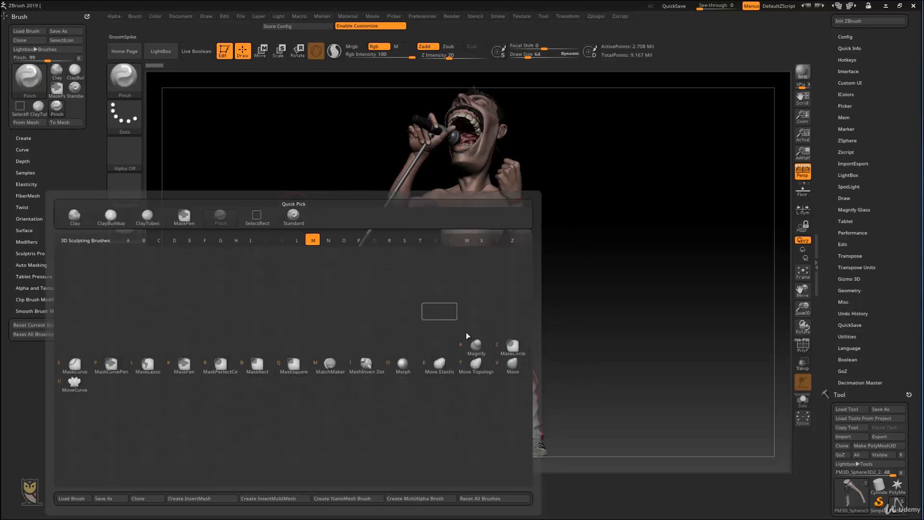
left_click(512, 363)
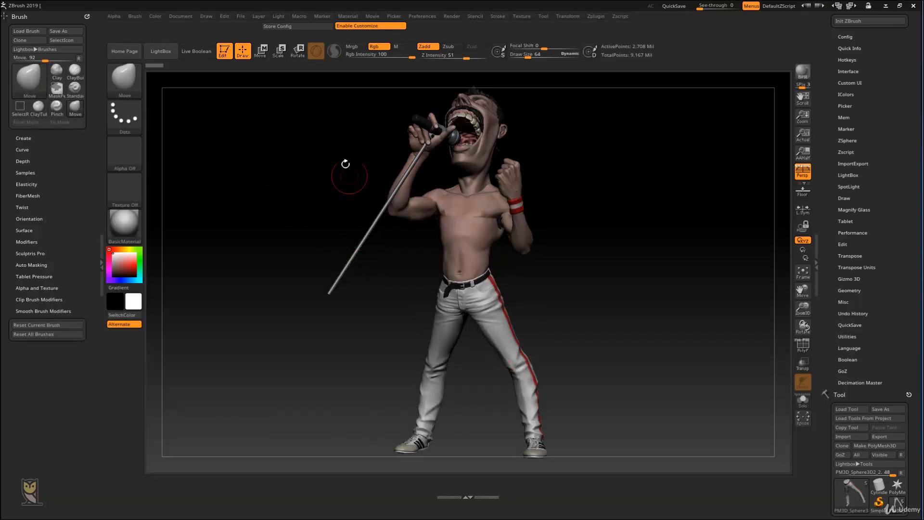
key("b")
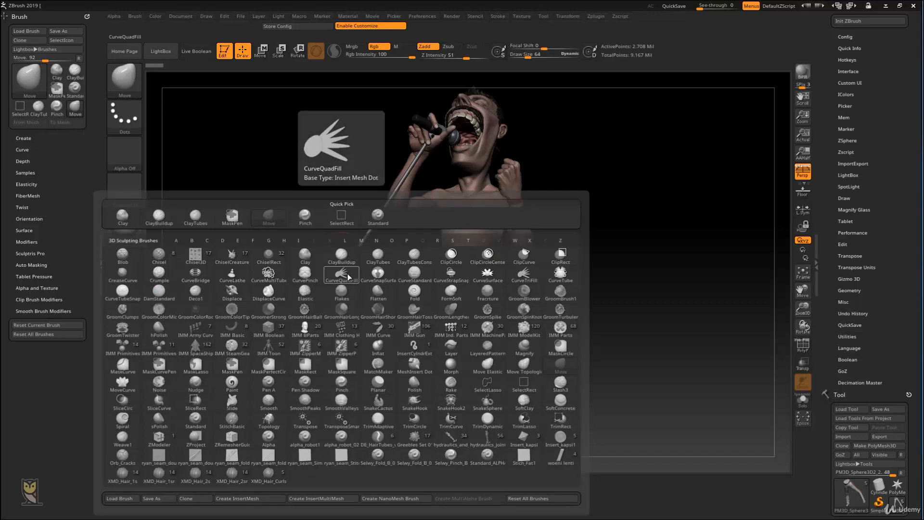
key("t")
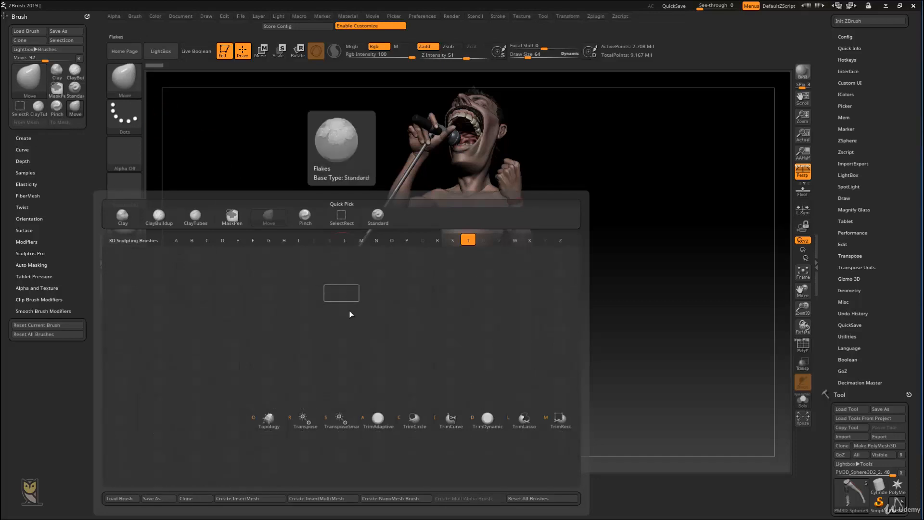
left_click(488, 418)
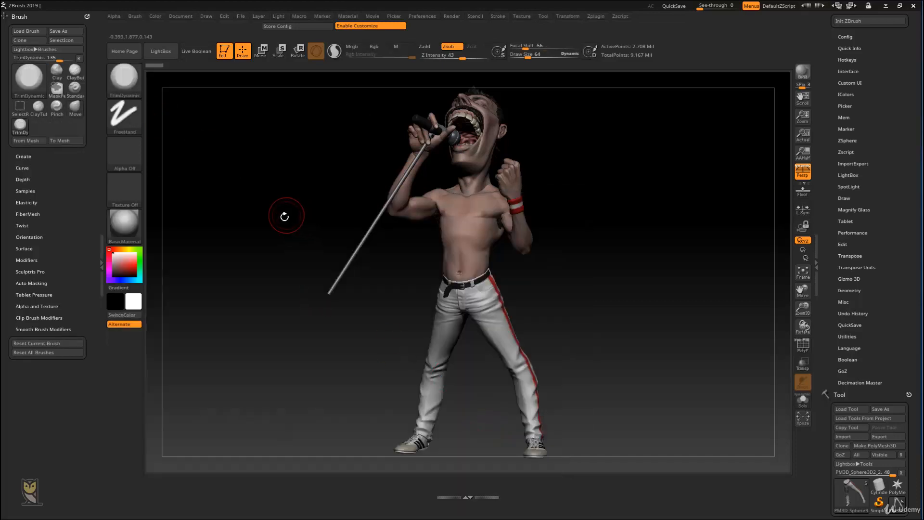
Step: Load the Inflat brush and the DamStandard brush from the brush list filtered by their first letters
key("b")
key("i")
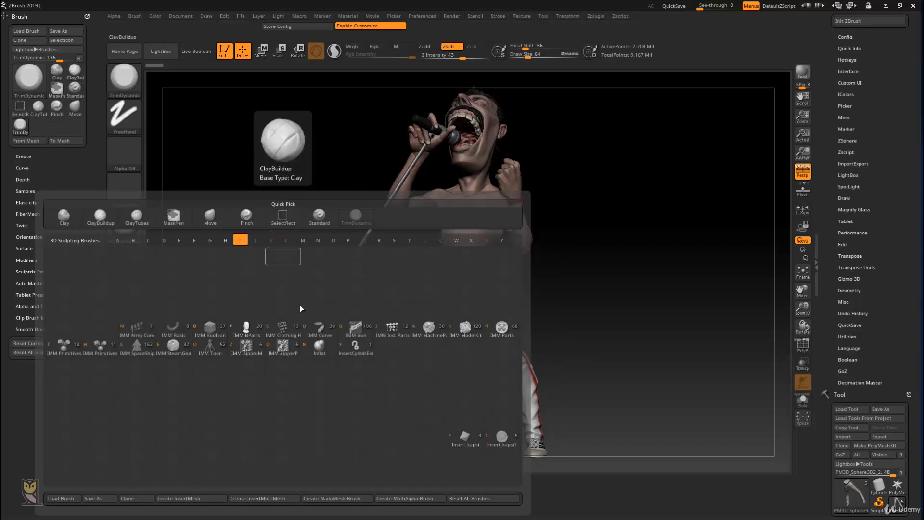
left_click(320, 344)
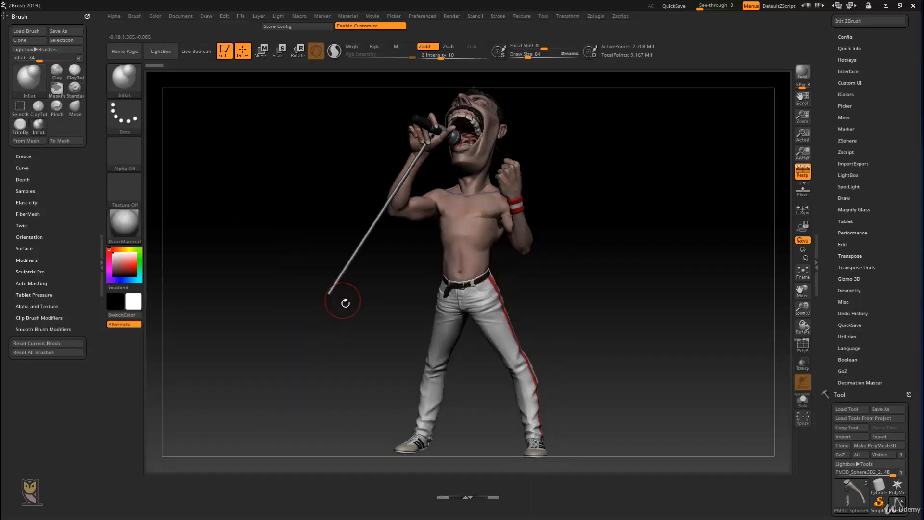
key("b")
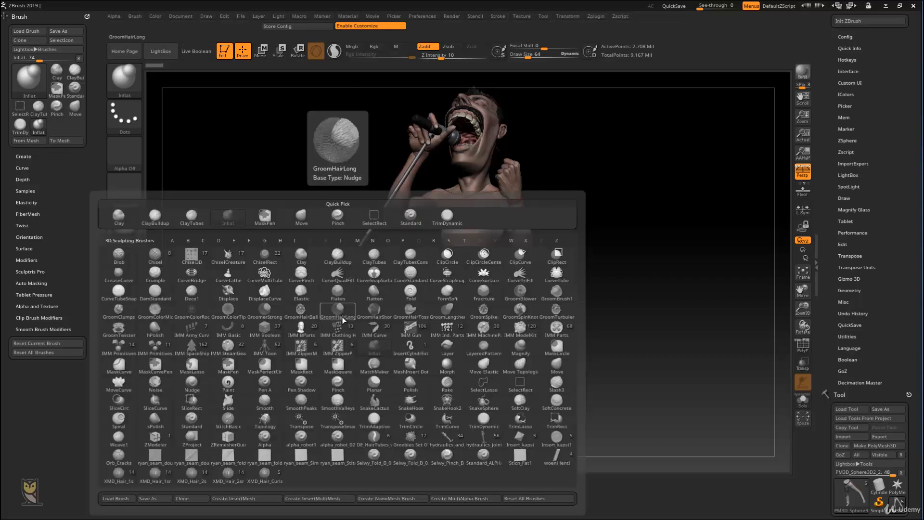
key("d")
left_click(154, 292)
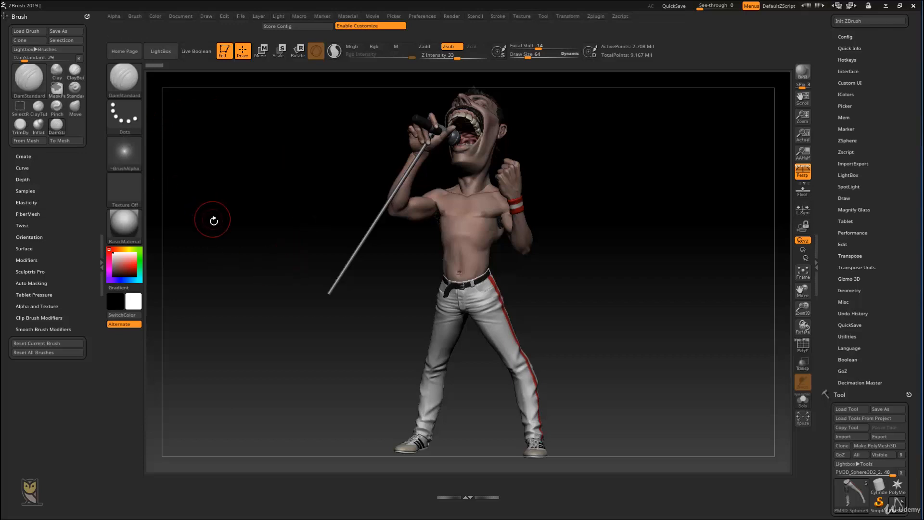
Step: Load the ZModeler brush filtered by the letter Z and the custom Orb_Cracks brush from the brush list
key("b")
key("z")
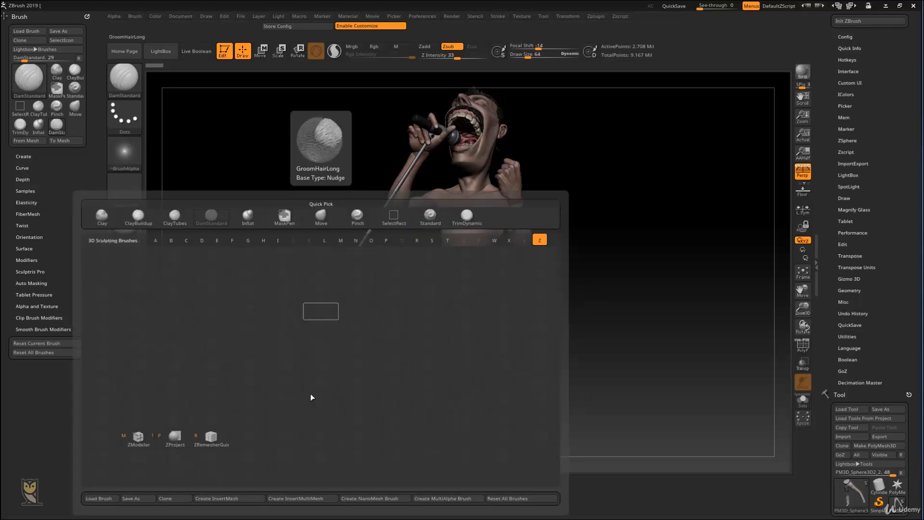
left_click(138, 435)
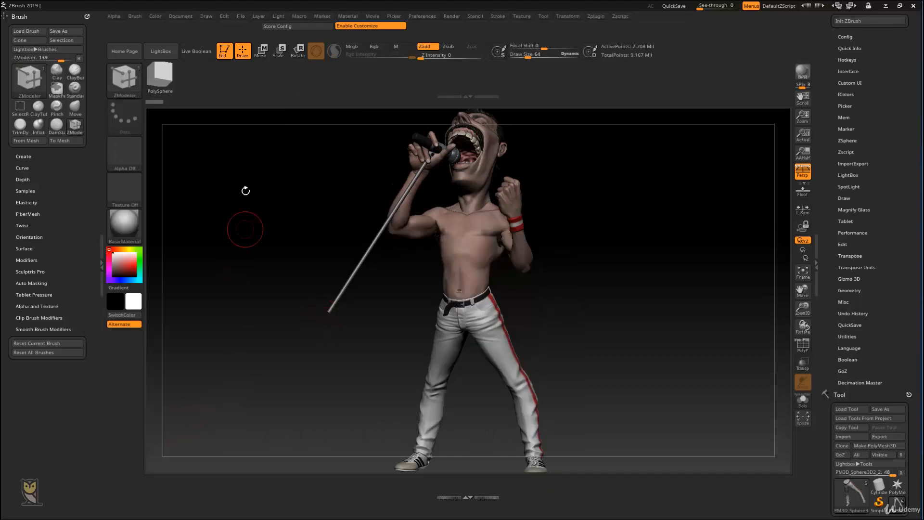
key("b")
left_click(398, 299)
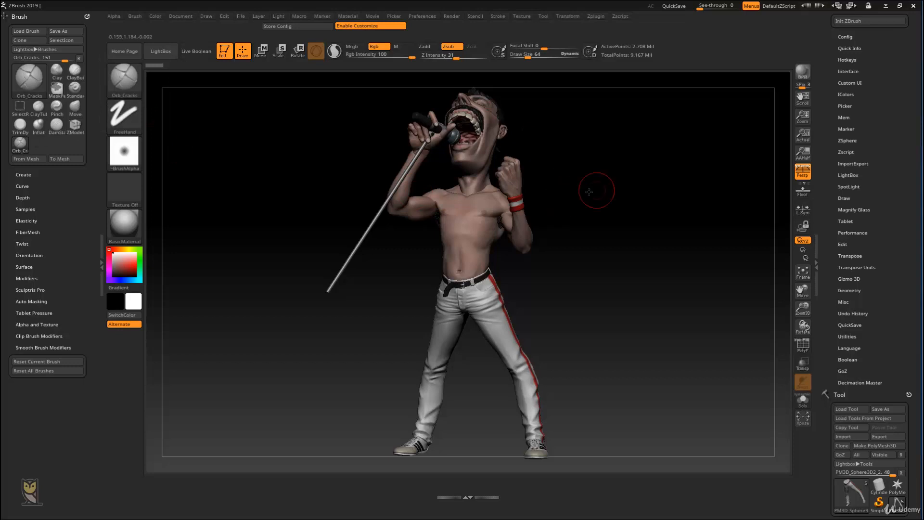
left_click_drag(598, 190, 529, 185)
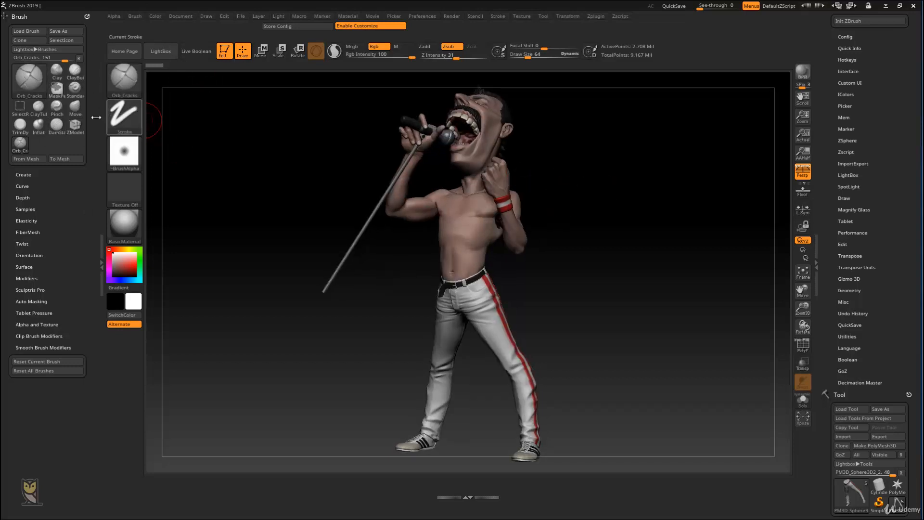
Step: Place the Standard, ClayTubes, Pinch and Move brushes side by side on the shelf beneath the canvas
key("ctrl")
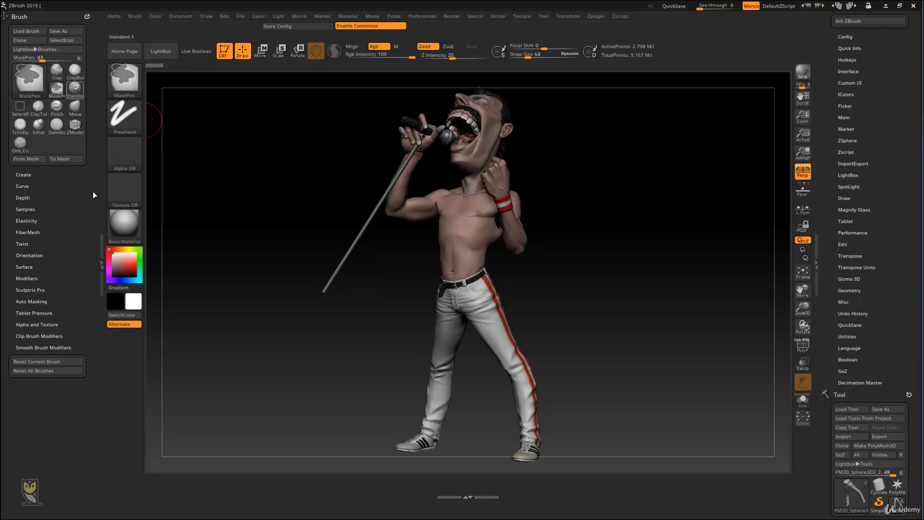
left_click_drag(162, 475, 153, 481, "ctrl+alt")
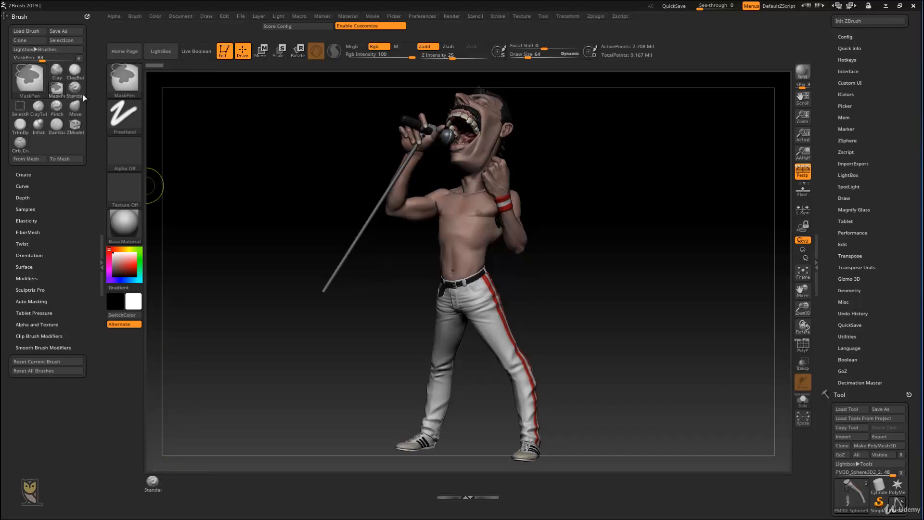
mouse_move(57, 108)
left_mouse_down("ctrl+alt")
mouse_move(151, 332)
mouse_move(173, 484)
mouse_move(195, 485)
left_mouse_up("ctrl+alt")
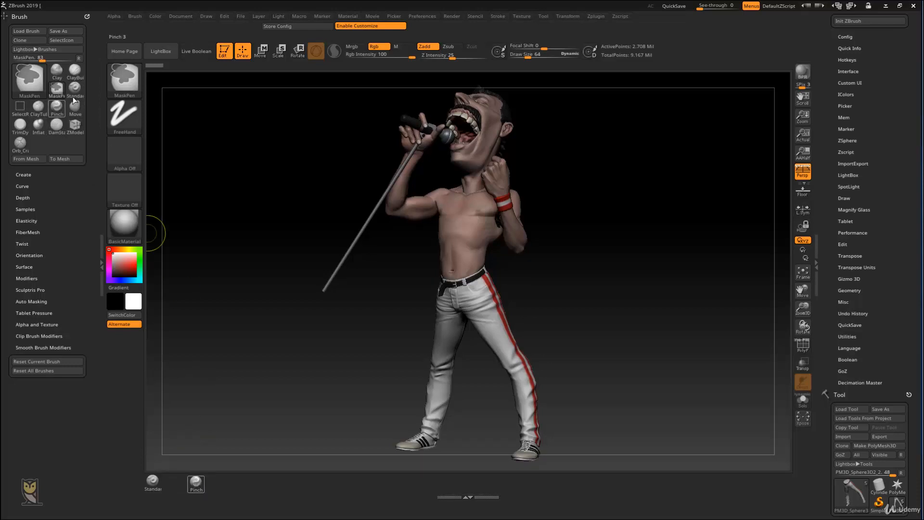
mouse_move(42, 116)
left_mouse_down("ctrl+alt")
mouse_move(174, 480)
mouse_move(193, 482)
left_mouse_up("ctrl+alt")
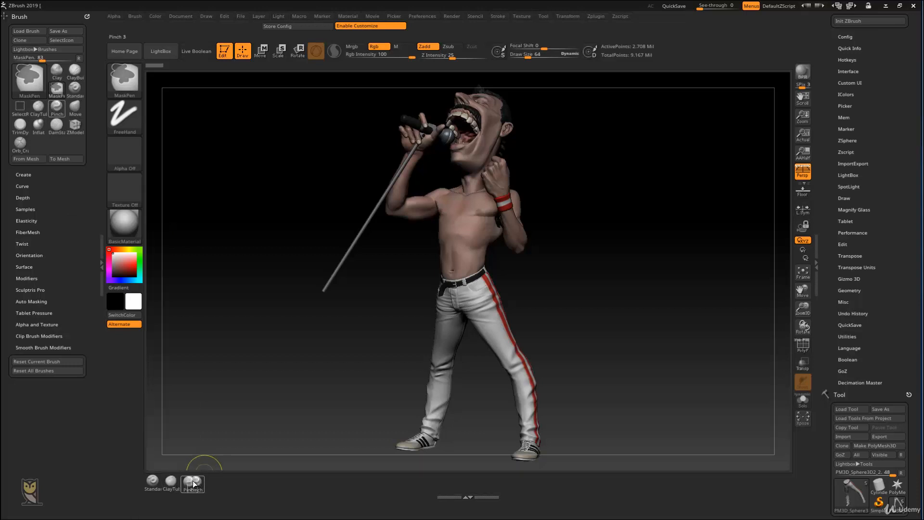
left_click_drag(75, 107, 202, 481, "ctrl+alt")
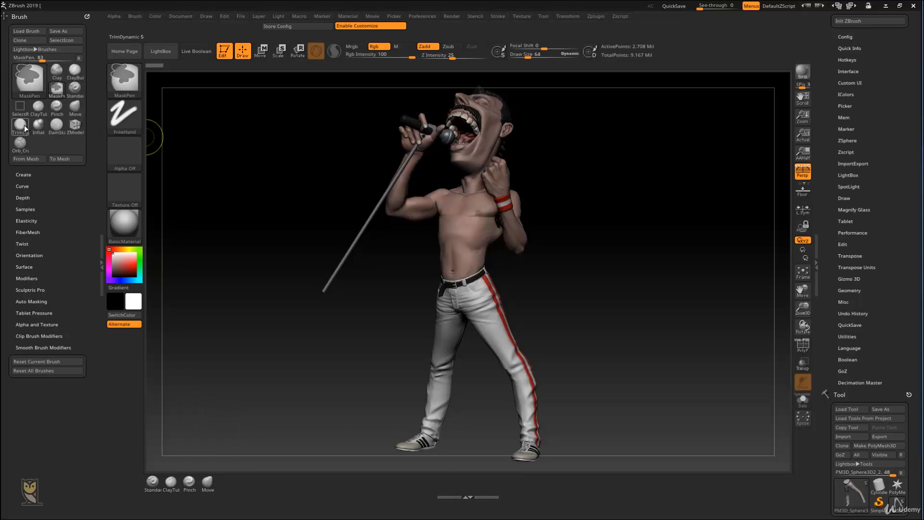
Step: Add the TrimDynamic, Inflat, DamStandard, ZModeler and Orb_Cracks brushes to the brush row beneath the canvas
mouse_move(24, 125)
left_mouse_down("ctrl+alt")
mouse_move(184, 343)
mouse_move(227, 481)
left_mouse_up("ctrl+alt")
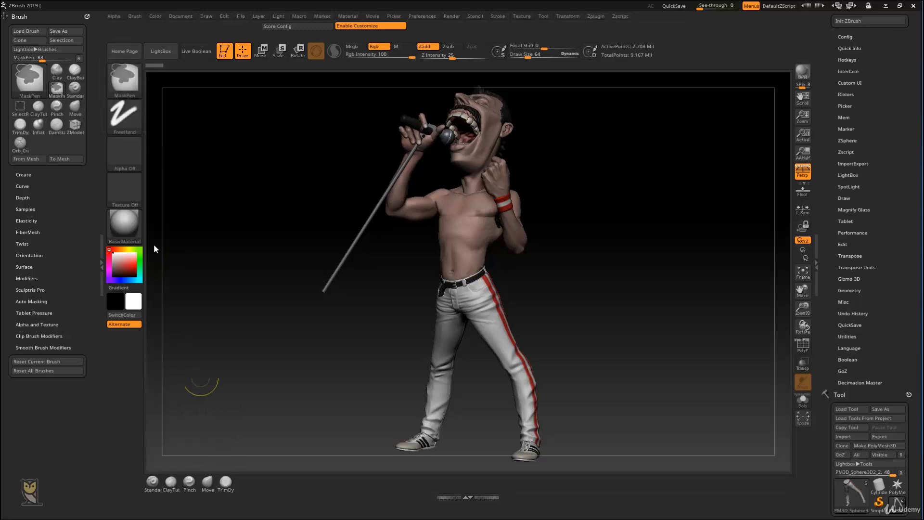
left_click(39, 126)
left_click_drag(229, 414, 250, 479, "ctrl+alt")
mouse_move(60, 128)
left_mouse_down("ctrl+alt")
mouse_move(256, 427)
mouse_move(263, 483)
left_mouse_up("ctrl+alt")
mouse_move(75, 126)
left_mouse_down("ctrl+alt")
mouse_move(167, 252)
mouse_move(274, 487)
mouse_move(320, 486)
left_mouse_up("ctrl+alt")
left_click(316, 482)
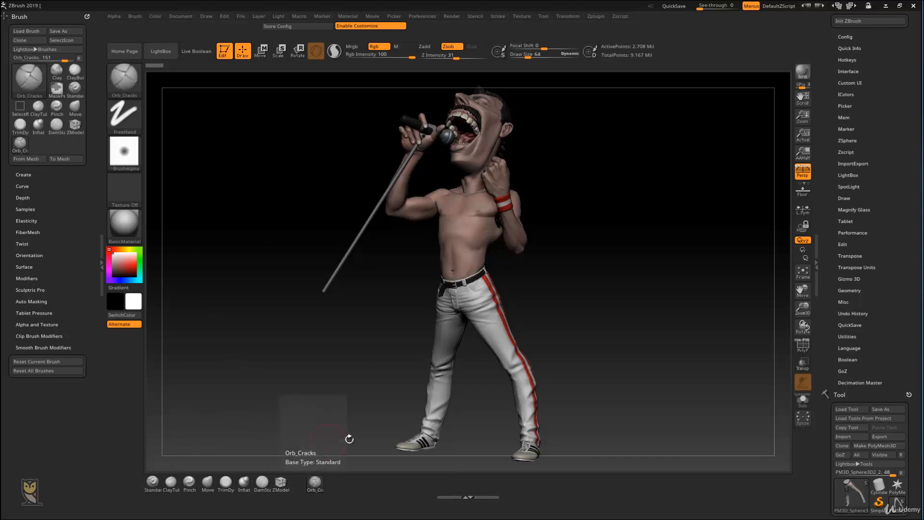
Step: Load the Move Topological brush and place it beside Orb_Cracks in the brush row beneath the canvas
key("b")
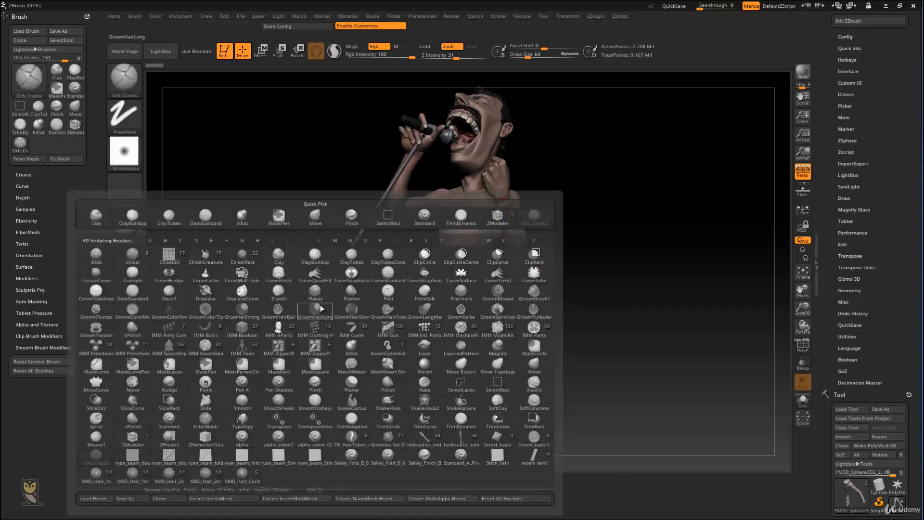
key("m")
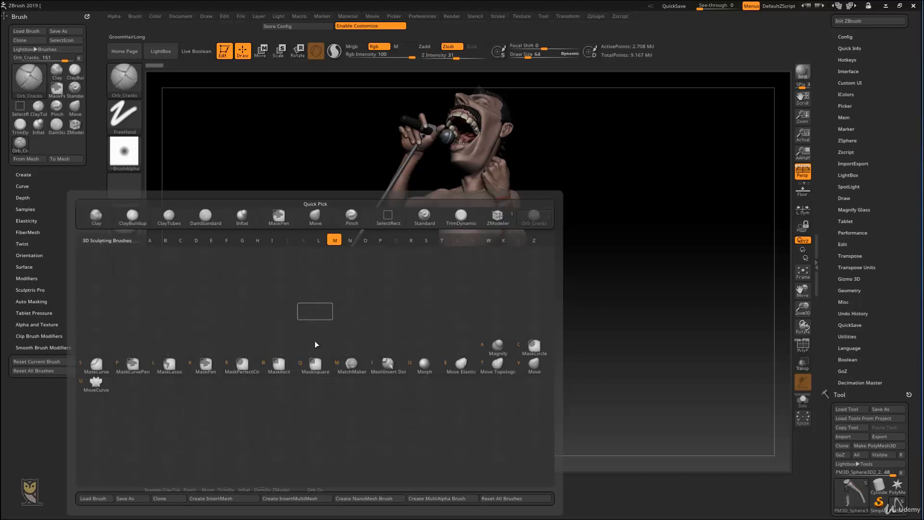
left_click(492, 366)
mouse_move(40, 143)
left_mouse_down("ctrl+alt")
mouse_move(348, 462)
mouse_move(351, 482)
mouse_move(342, 479)
left_mouse_up("ctrl+alt")
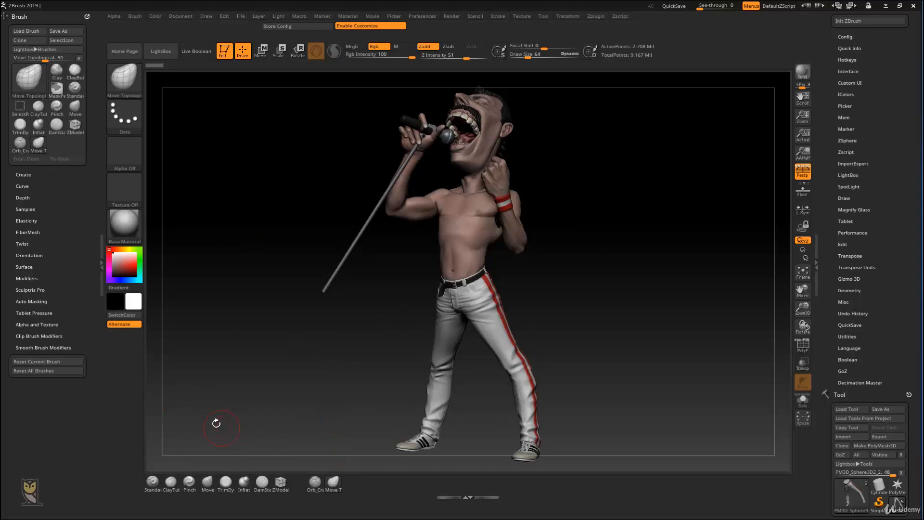
Step: Store the interface configuration with the new brush row
left_click(306, 26)
left_click(534, 307)
left_click(172, 482)
Step: Show and hide LightBox, including with its shortcut, and remove the LightBox button from the shelf above the canvas
left_click(162, 53)
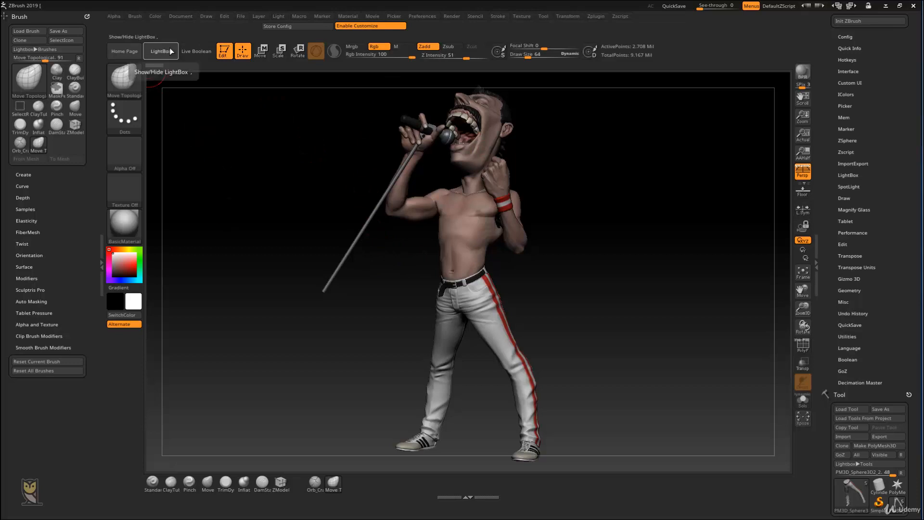
left_click(168, 53)
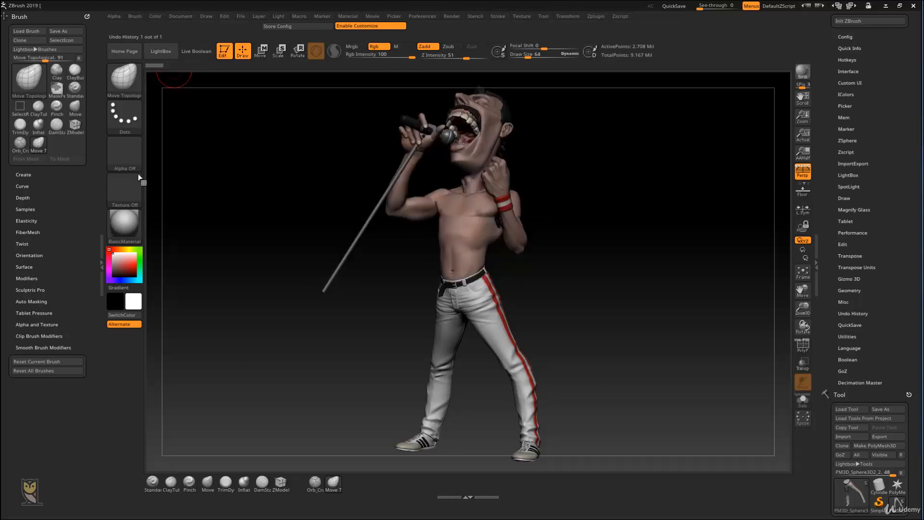
key("comma")
key("comma")
left_click_drag(159, 52, 204, 136, "ctrl+alt")
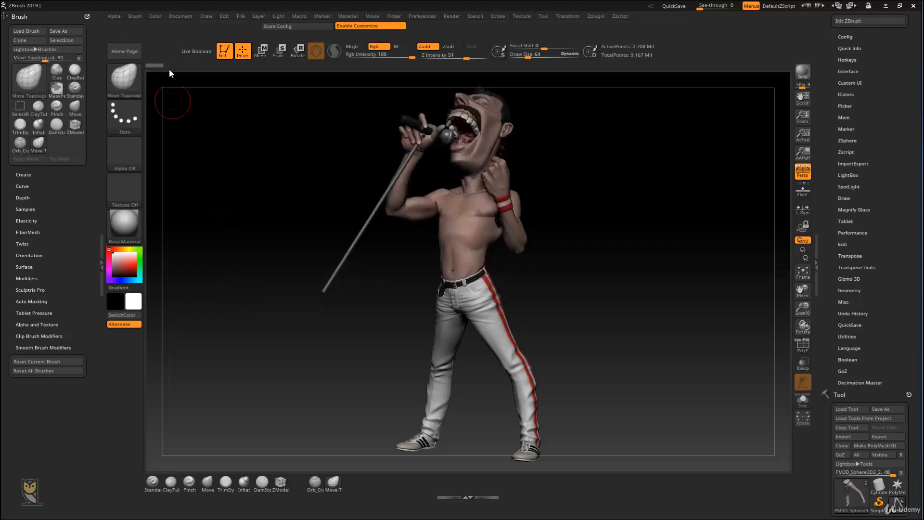
Step: Open and close the Home Page window, and remove the Home Page button from the shelf above the canvas
left_click(126, 53)
left_click(737, 96)
key("ctrl")
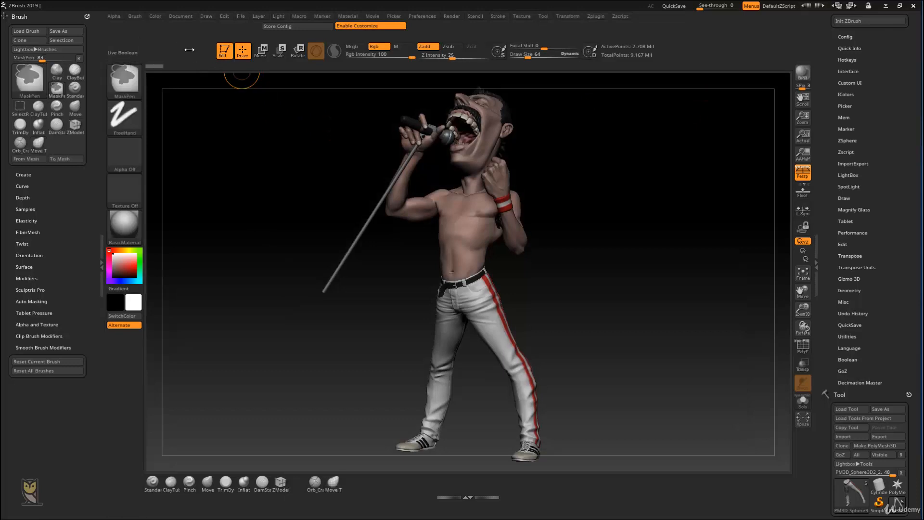
Step: Remove the Move, Scale and Rotate buttons and group Edit, Draw, Gizmo 3D and Sculptris Pro beside Live Boolean
left_click_drag(165, 56, 182, 54, "ctrl+alt")
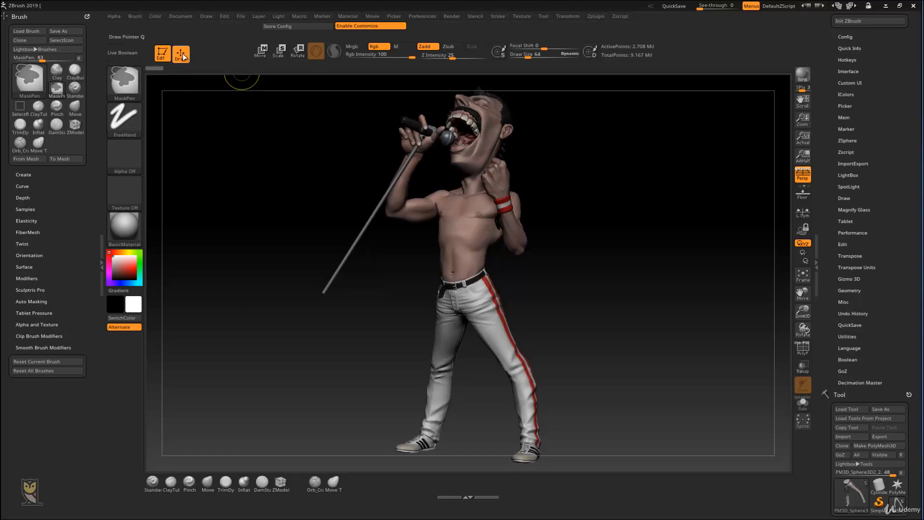
left_click_drag(261, 50, 263, 139, "ctrl+alt")
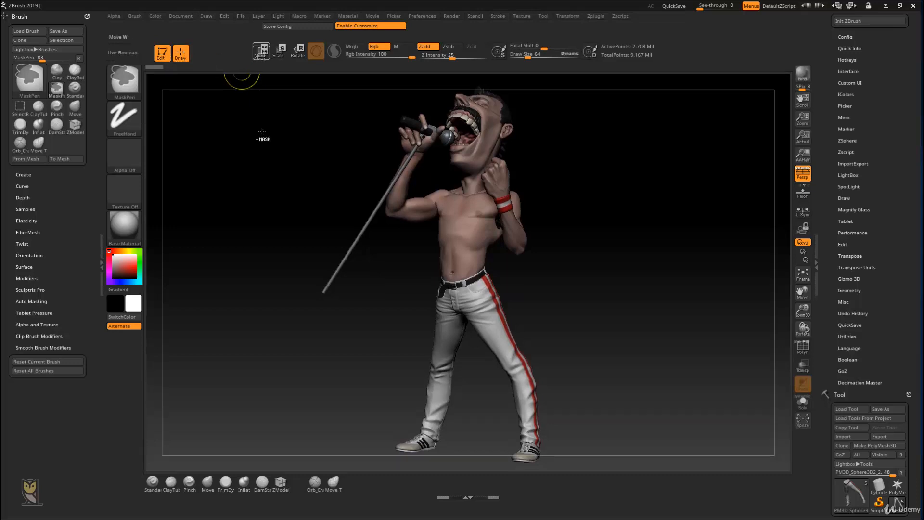
left_click_drag(279, 94, 279, 126, "ctrl+alt")
left_click_drag(298, 52, 279, 154, "ctrl+alt")
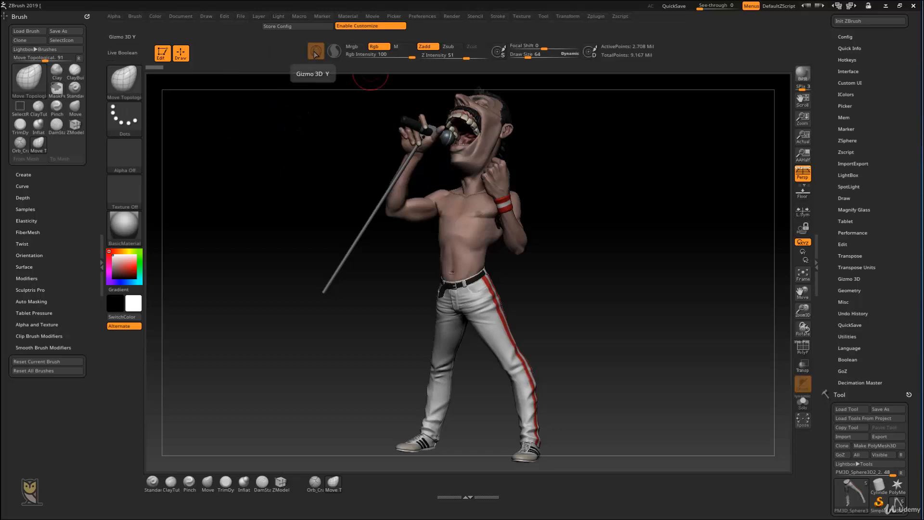
left_click_drag(315, 54, 214, 55, "ctrl+alt")
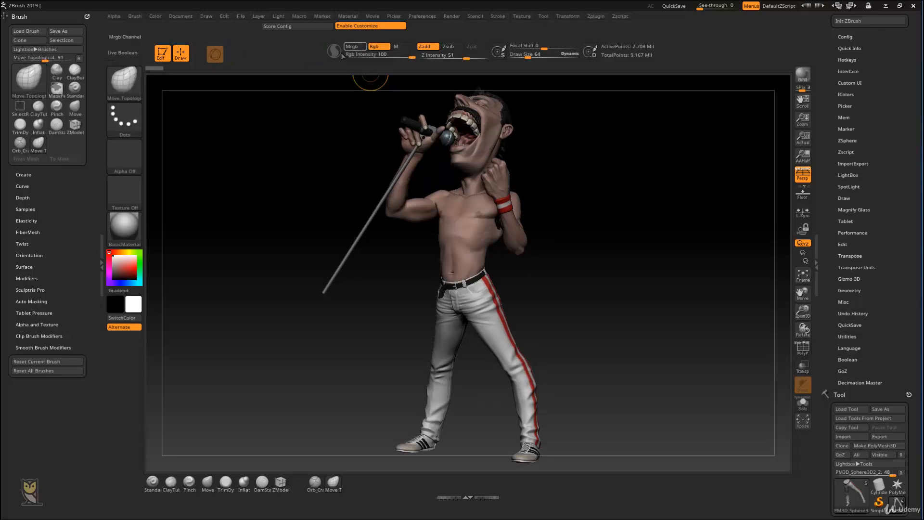
left_click_drag(334, 51, 247, 55, "ctrl+alt")
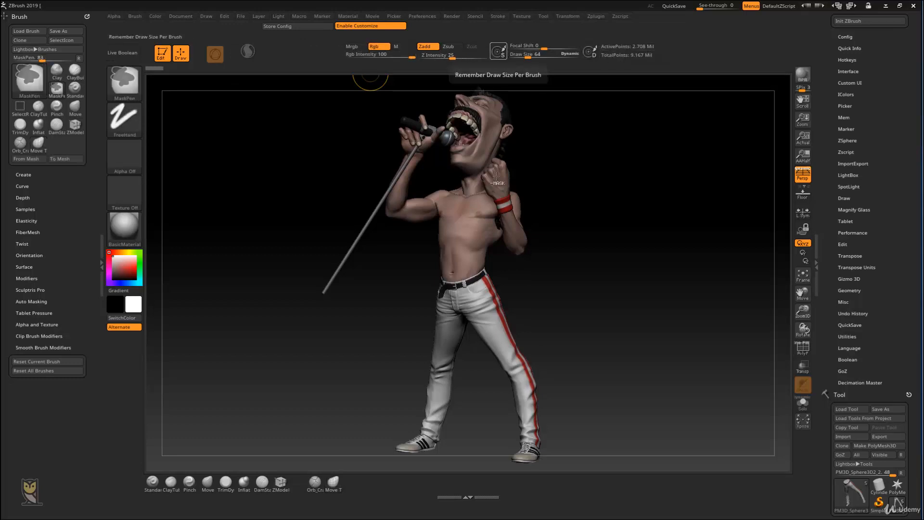
Step: Remove the Remember Draw Size Per Brush button and move the point counters and Remember Dynamic Mode button away from the Draw Size slider
left_click_drag(501, 54, 588, 52, "ctrl+alt")
key("ctrl")
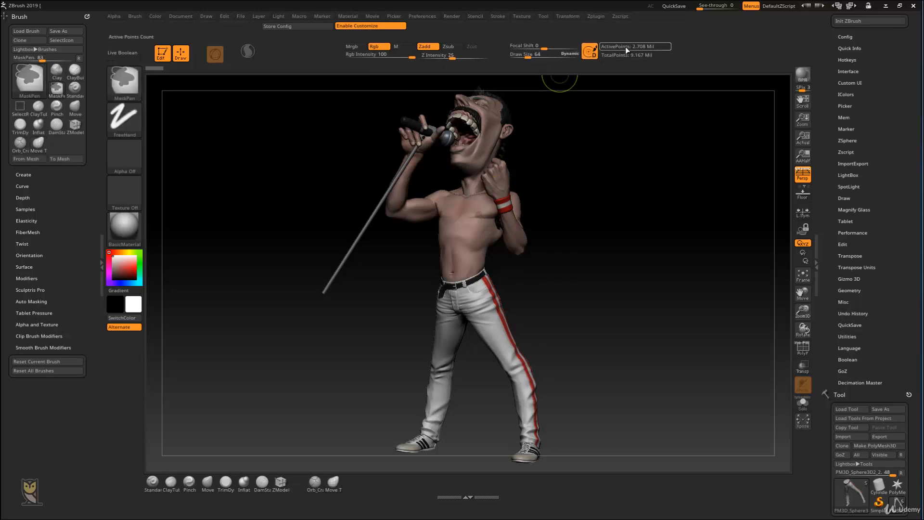
mouse_move(770, 54)
left_mouse_down("ctrl+alt")
mouse_move(780, 44)
mouse_move(787, 59)
left_mouse_up("ctrl+alt")
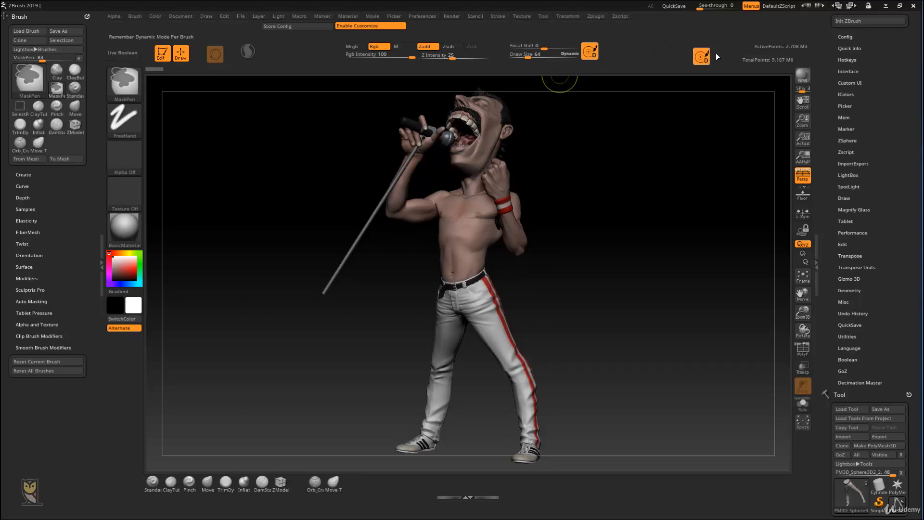
left_click_drag(735, 49, 766, 55, "ctrl+alt")
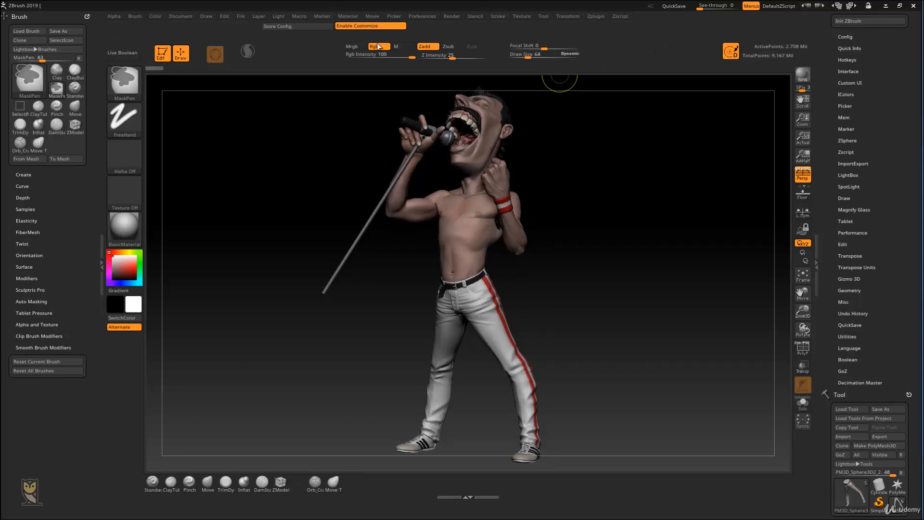
Step: Close the shelf gaps by moving the Rgb, Zadd and Zsub controls, intensity sliders, Focal Shift and Draw Size nearer to Sculptris Pro
left_click_drag(308, 46, 286, 46, "ctrl+alt")
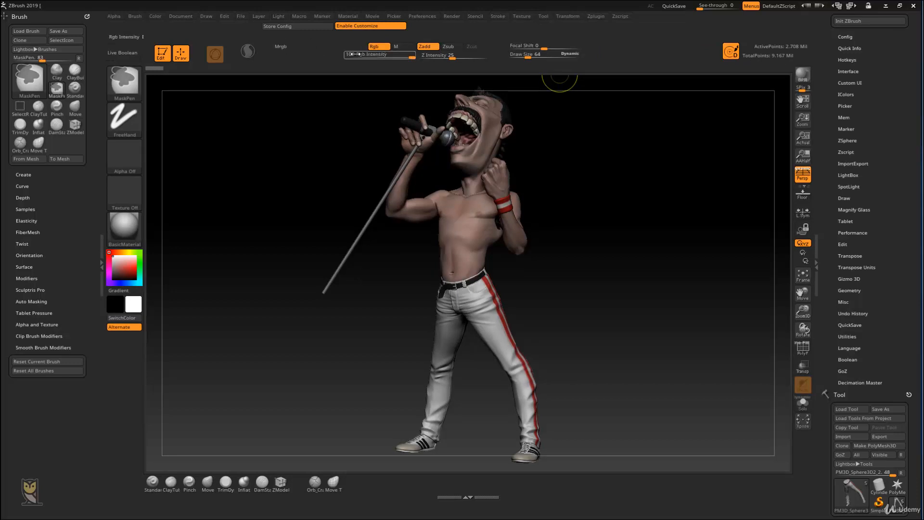
left_click_drag(361, 54, 337, 47, "ctrl+alt")
left_click_drag(428, 47, 376, 55, "ctrl+alt")
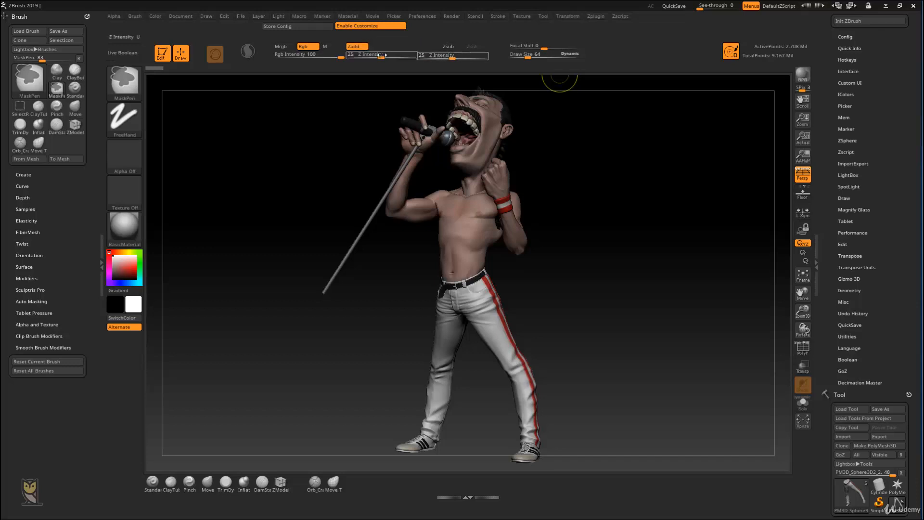
left_click_drag(447, 45, 386, 47, "ctrl+alt")
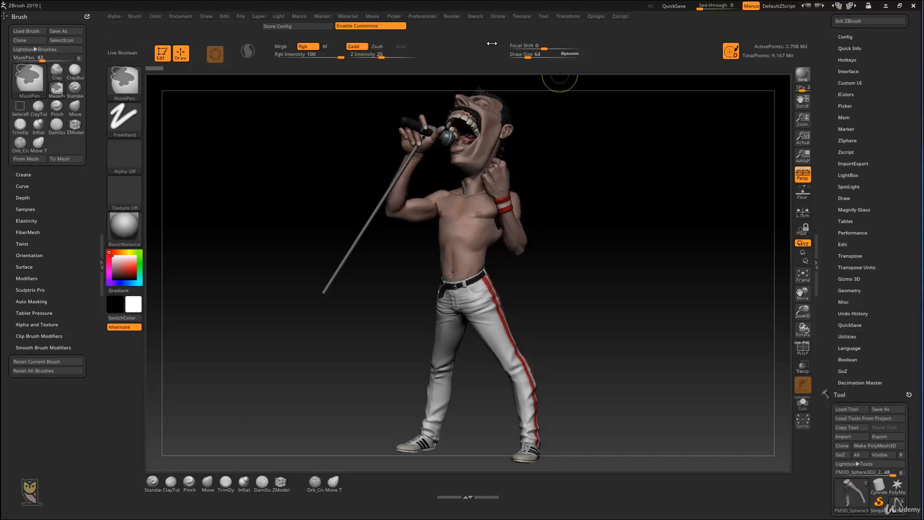
left_click_drag(512, 46, 466, 46, "ctrl+alt")
left_click_drag(516, 54, 477, 54, "ctrl+alt")
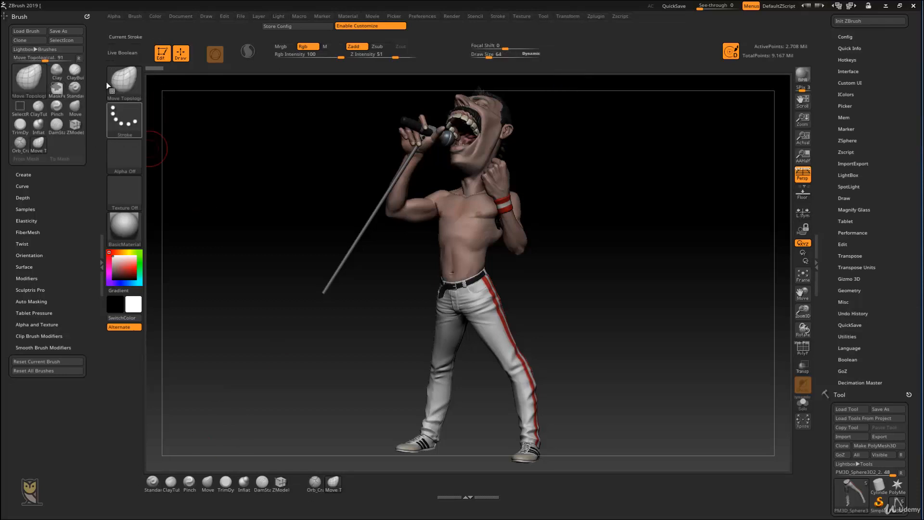
Step: Close the docked Brush palette and add FillObject from the Color palette to the shelf beside Z Intensity
left_click(88, 15)
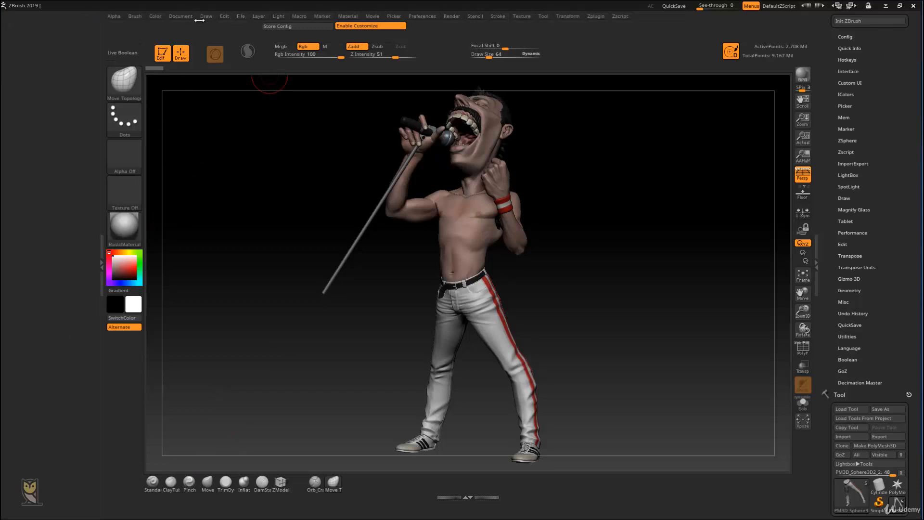
left_click(155, 17)
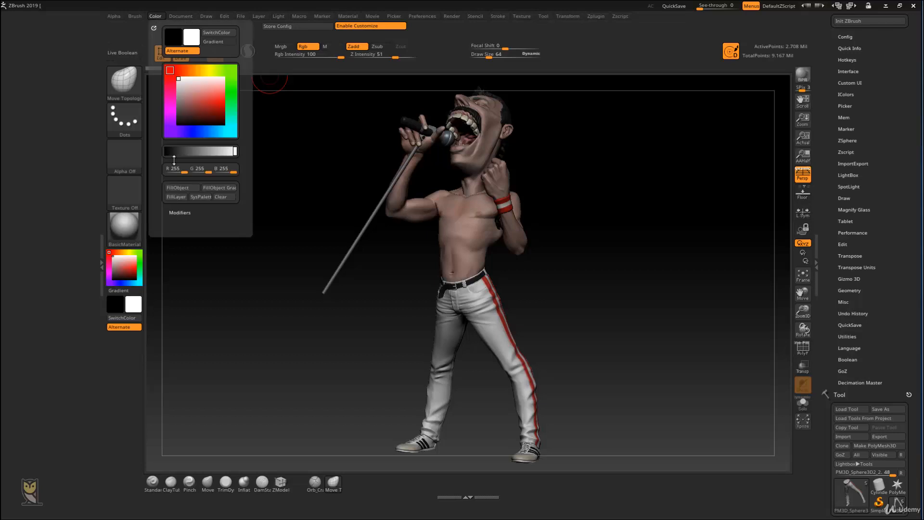
key("ctrl")
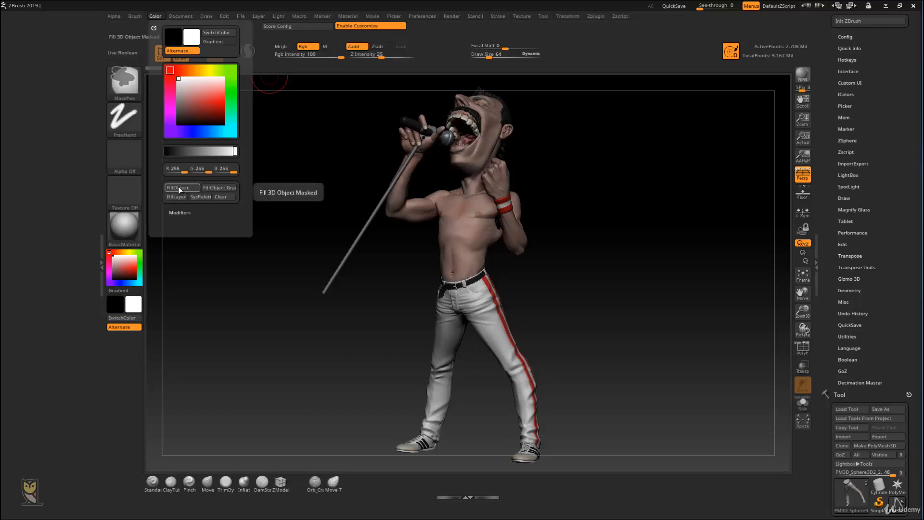
mouse_move(178, 186)
left_mouse_down("ctrl+alt")
mouse_move(308, 125)
mouse_move(444, 41)
left_mouse_up("ctrl+alt")
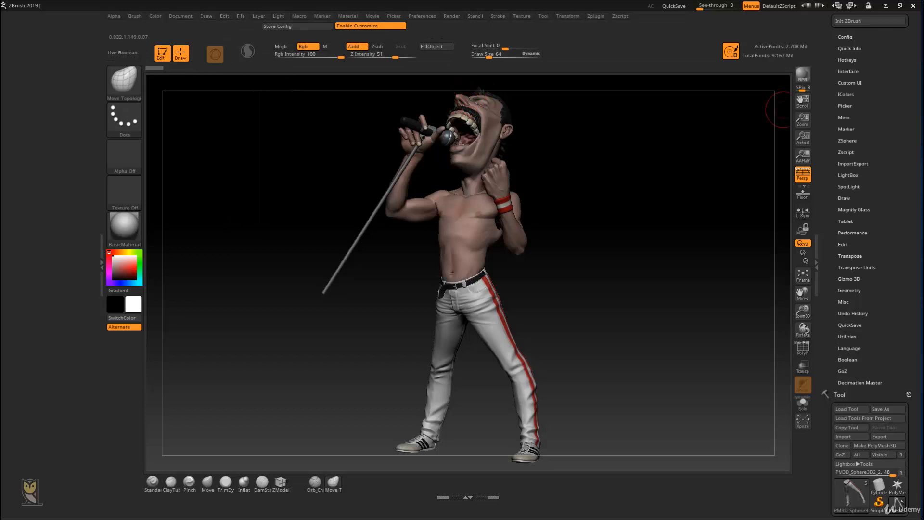
Step: Collapse the emptied palette tray and realign ActivePoints, TotalPoints and the Remember Dynamic Mode button with the shelf's far end
mouse_move(586, 186)
left_mouse_down()
mouse_move(598, 180)
mouse_move(585, 182)
left_mouse_up()
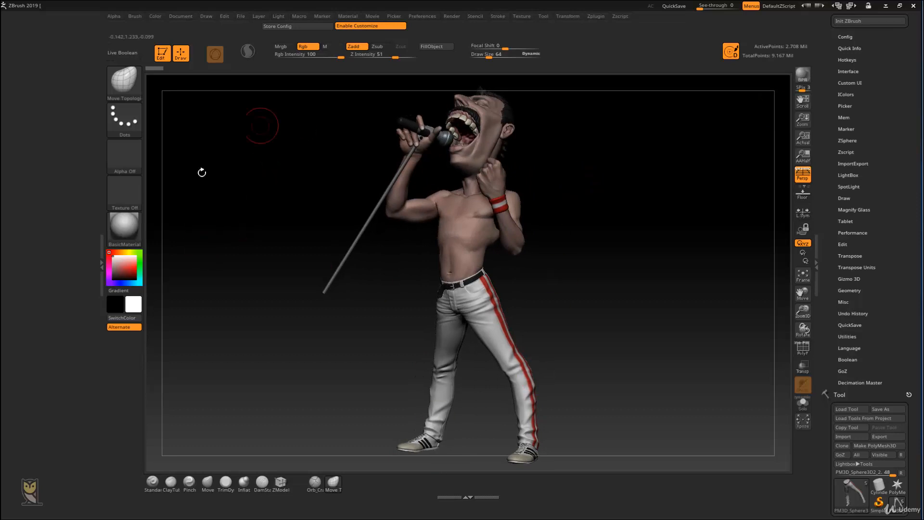
left_click(103, 232)
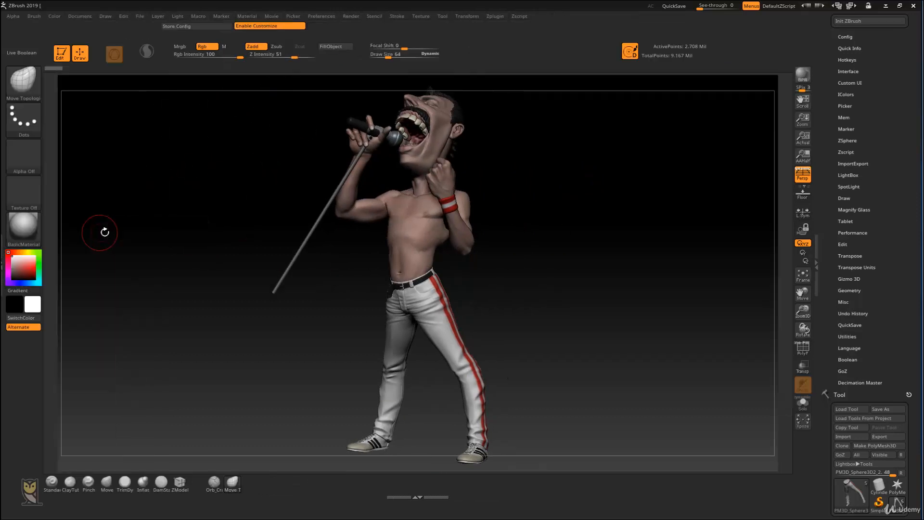
key("ctrl")
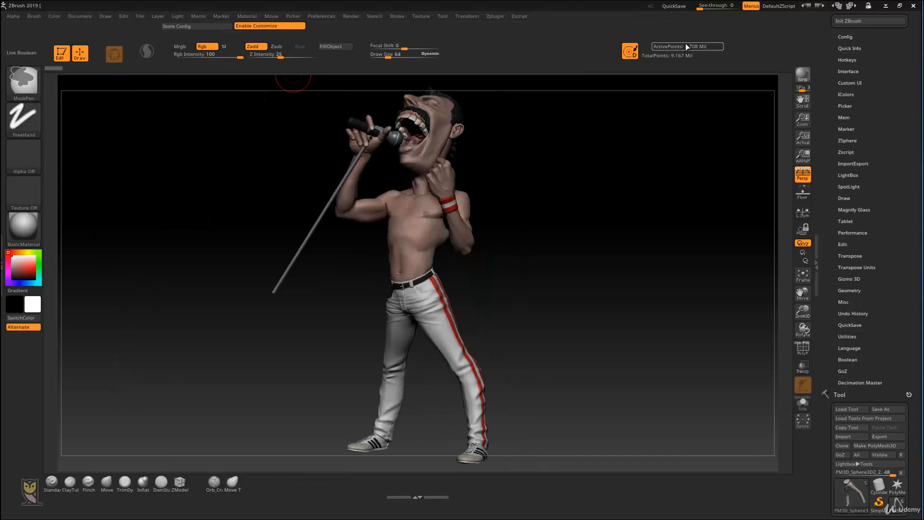
left_click_drag(780, 48, 737, 47, "ctrl+alt")
left_click_drag(680, 55, 793, 55, "ctrl+alt")
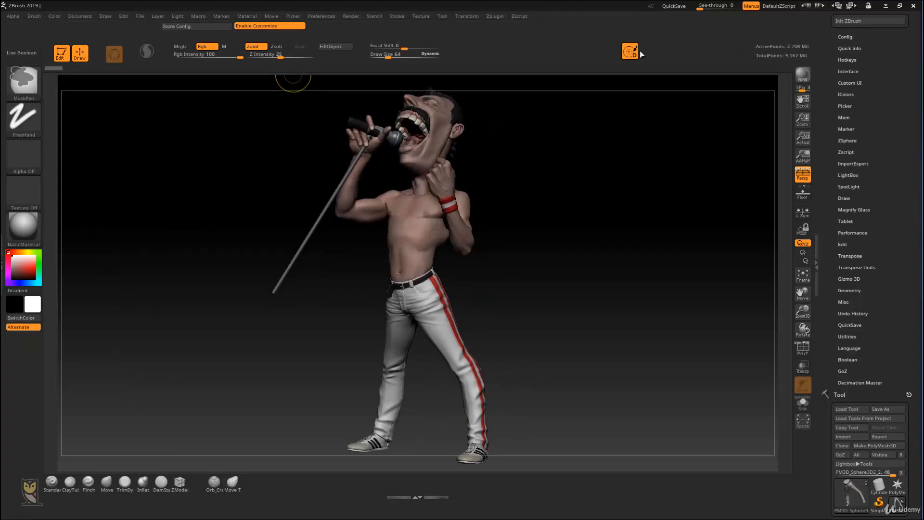
left_click_drag(629, 50, 742, 51, "ctrl+alt")
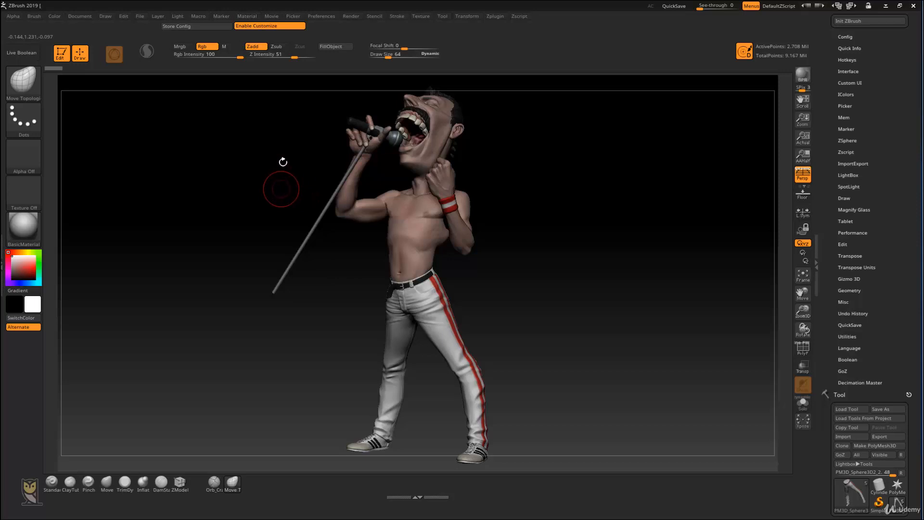
Step: Turn off interface customization and store the rearranged layout as the startup configuration
left_click(270, 26)
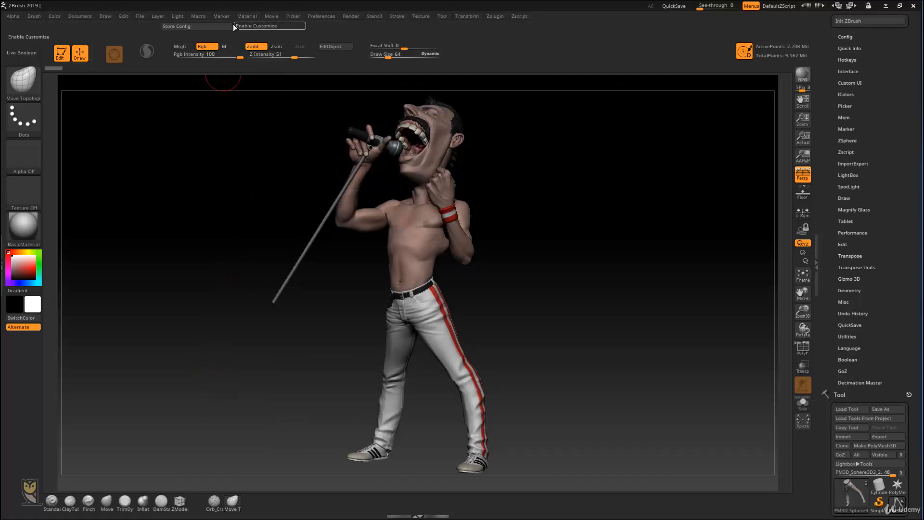
left_click(188, 25)
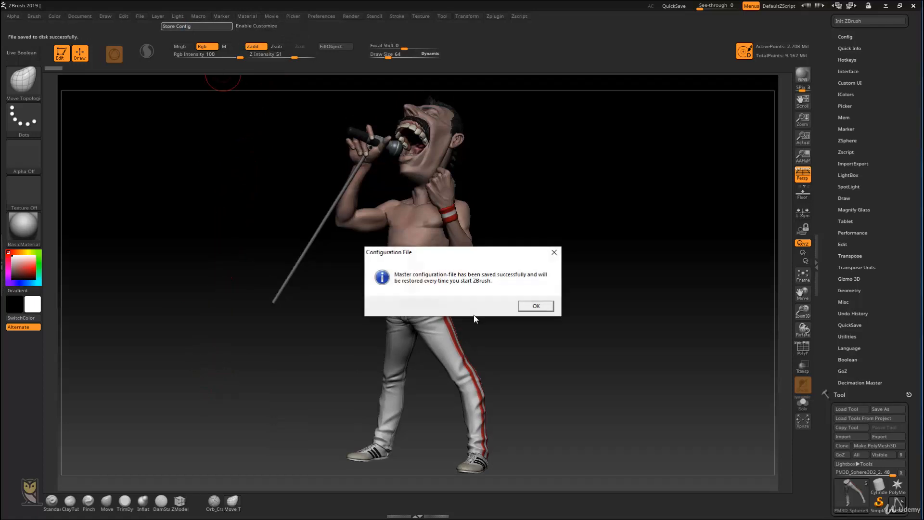
left_click(537, 307)
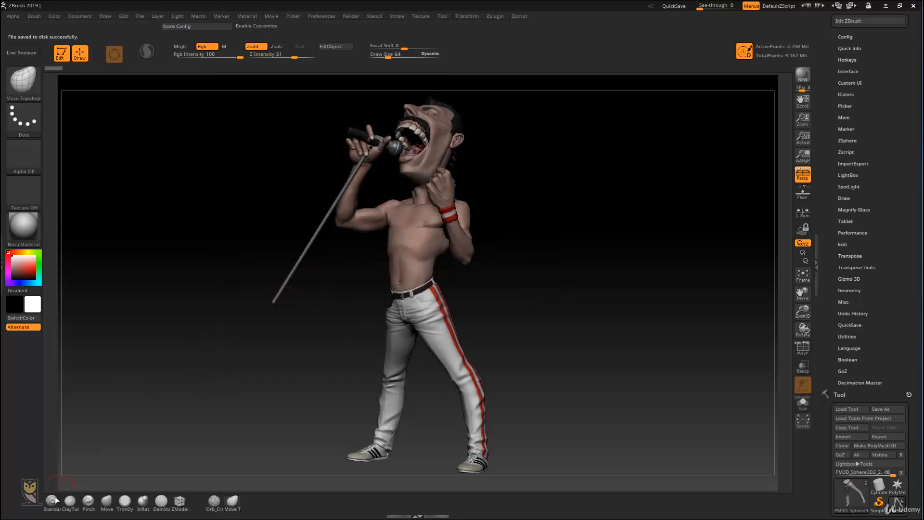
Step: Remove the custom hotkeys from the Standard, ClayTubes and Pinch brushes in the favourite brush row
mouse_move(54, 503)
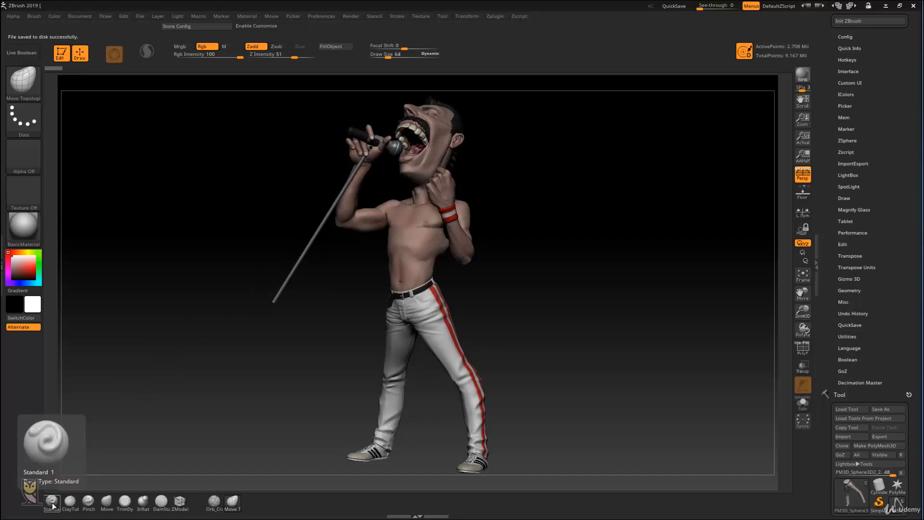
key("ctrl")
left_click(54, 504, "ctrl+alt")
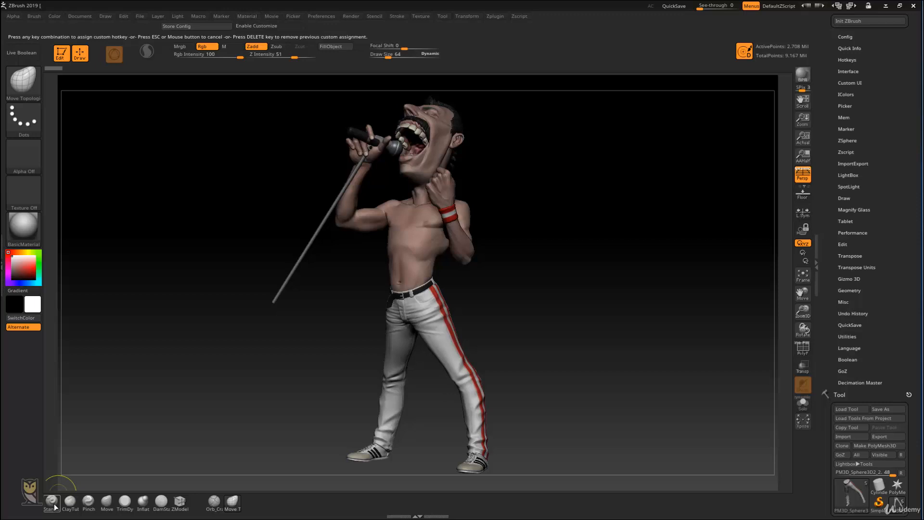
key("Delete")
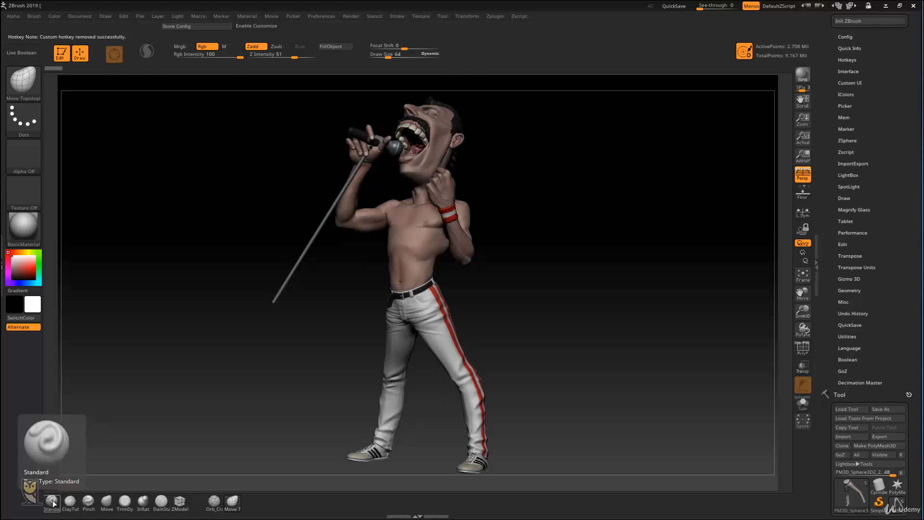
left_click(70, 501)
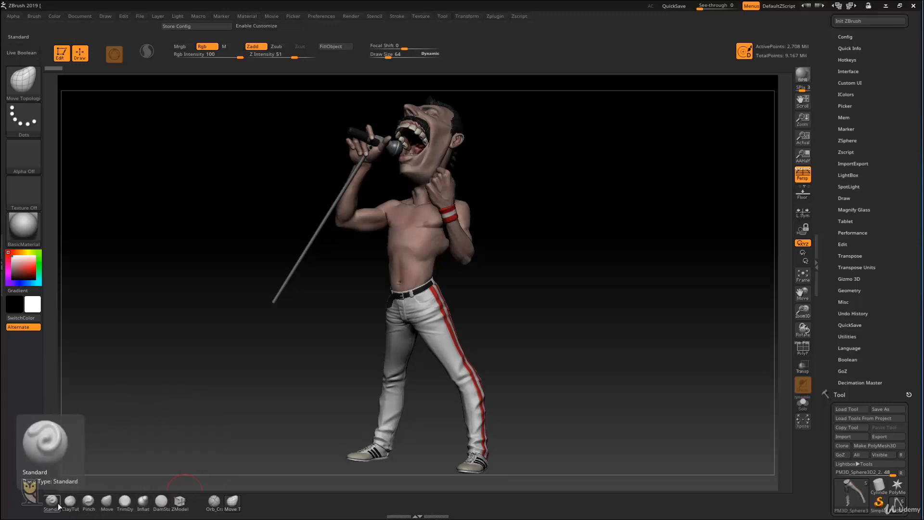
left_click(71, 504, "ctrl+alt")
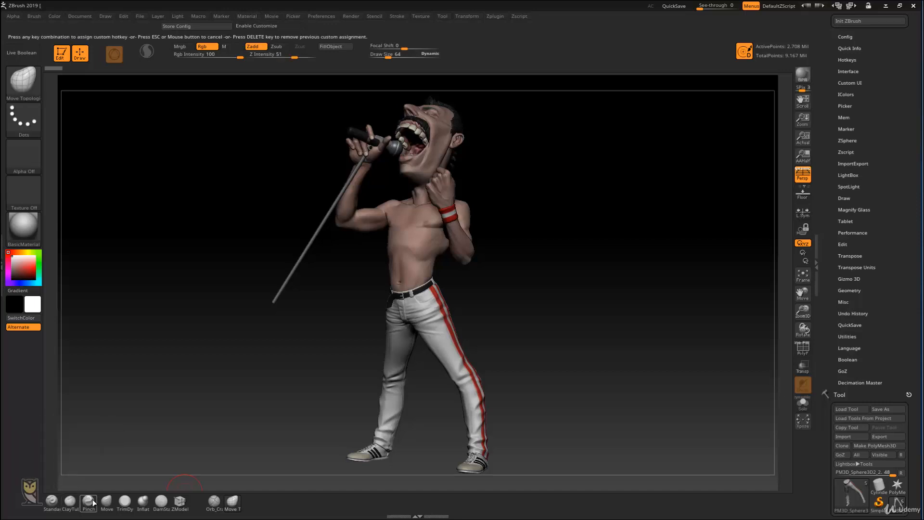
key("Delete")
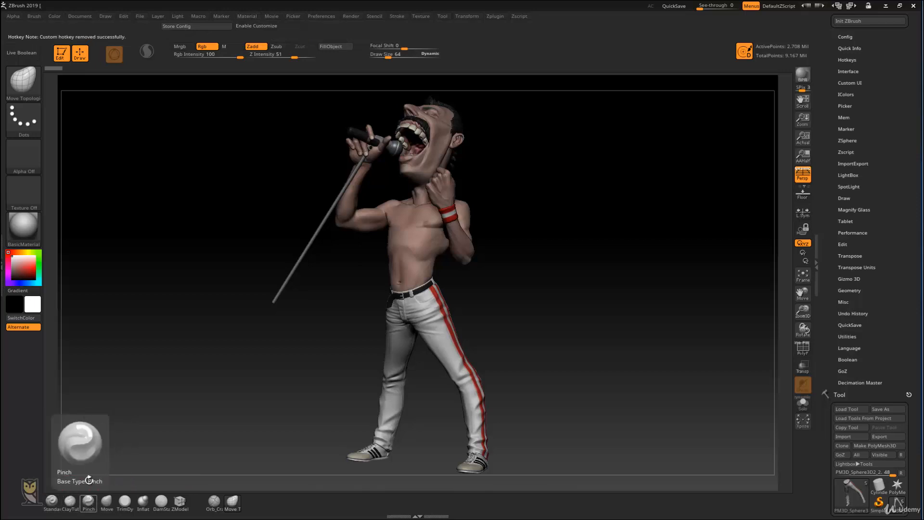
Step: Assign the hotkeys 1, 2 and 3 to the Standard, ClayTubes and Pinch brushes in the favourite brush row
left_click(54, 502)
left_click(54, 501, "ctrl+alt")
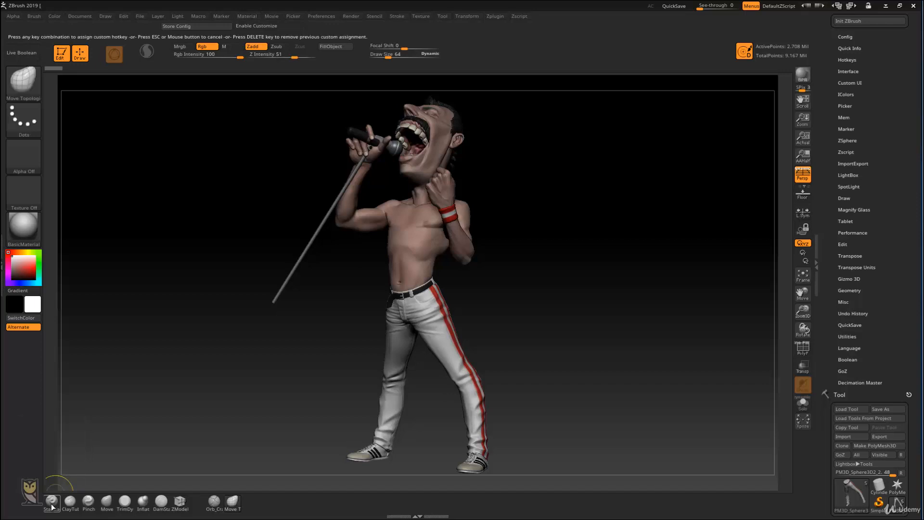
key("1")
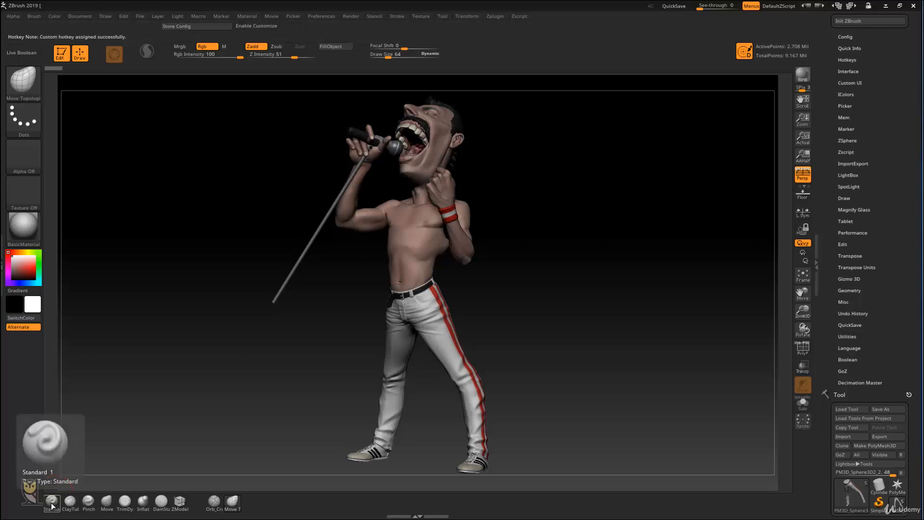
left_click(70, 503)
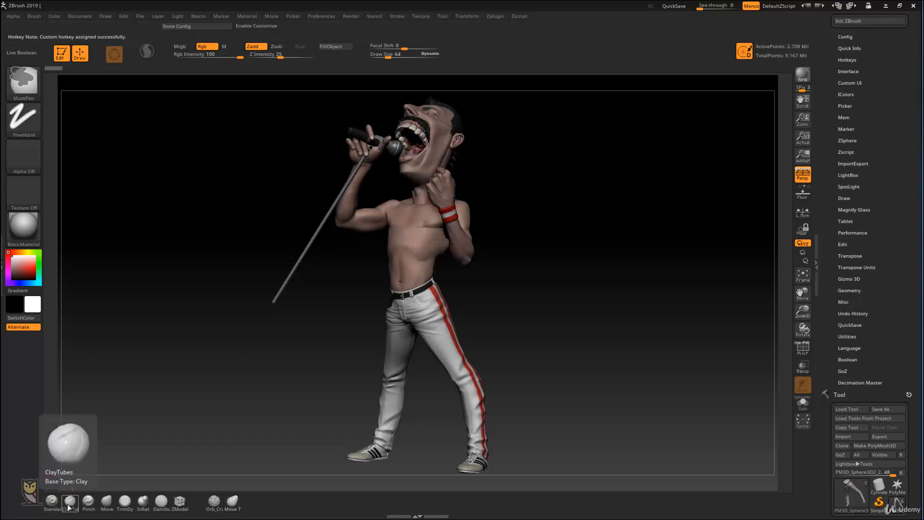
left_click(71, 503, "ctrl+alt")
key("2")
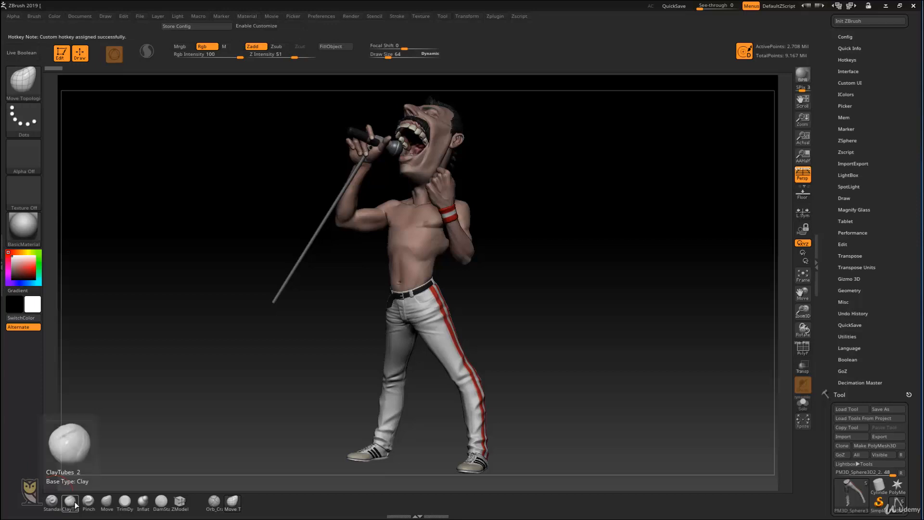
left_click(88, 503, "ctrl+alt")
key("3")
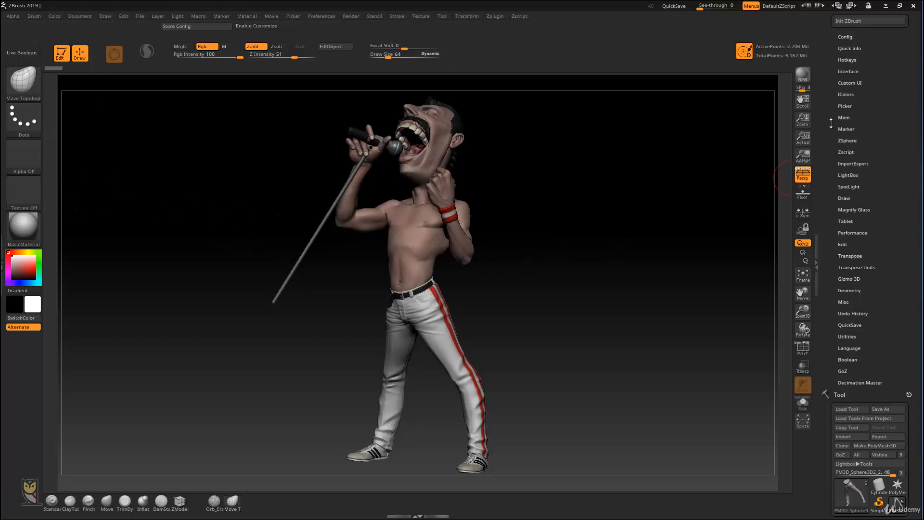
Step: Remove the custom hotkey from the Tool palette's Save As command and assign Ctrl+S to it
left_click_drag(831, 123, 835, 254)
scroll(846, 130, "down", 5)
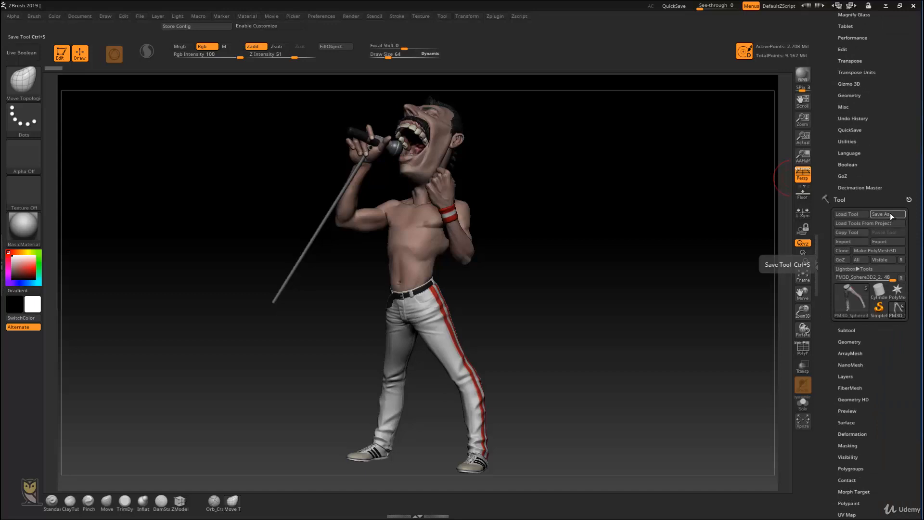
left_click(891, 213, "ctrl+alt")
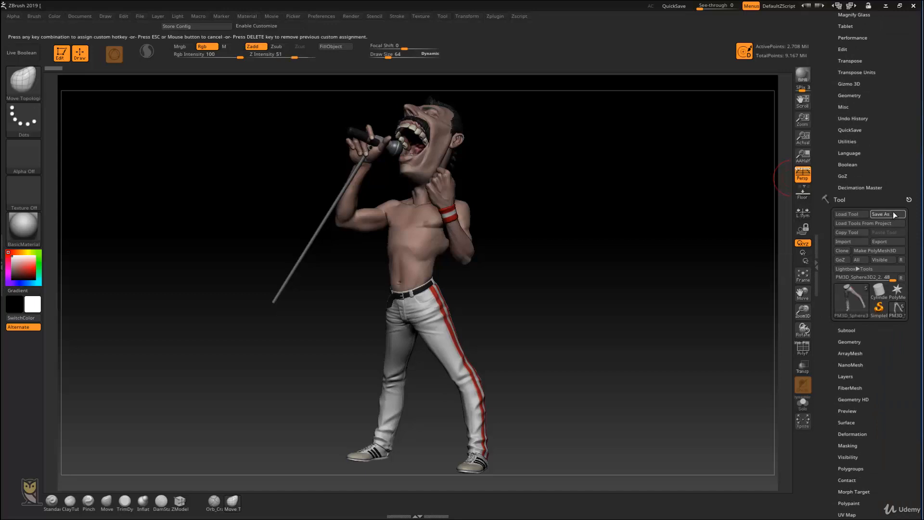
key("Delete")
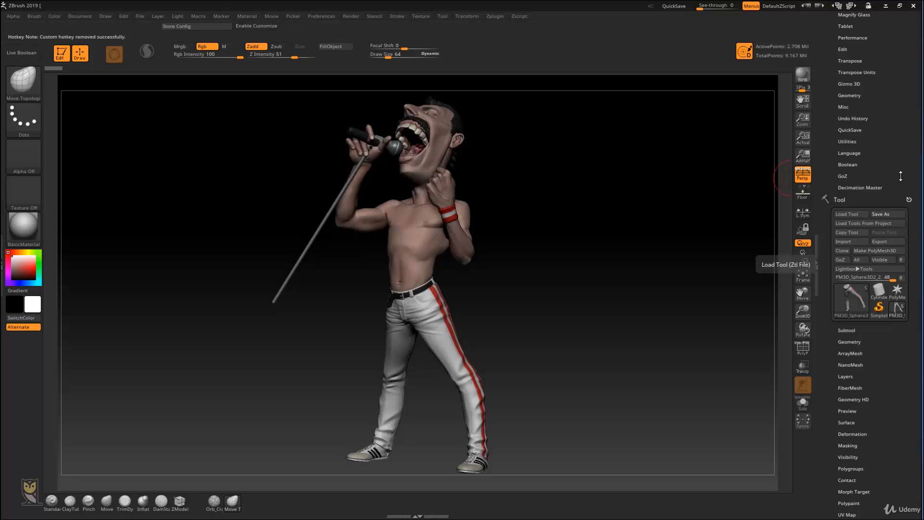
key("ctrl")
left_click(889, 213, "ctrl+alt")
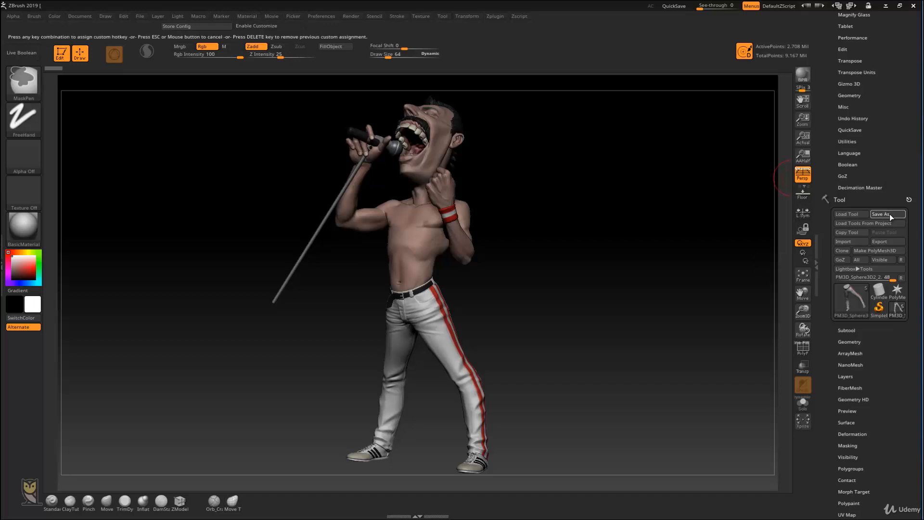
key("ctrl+s")
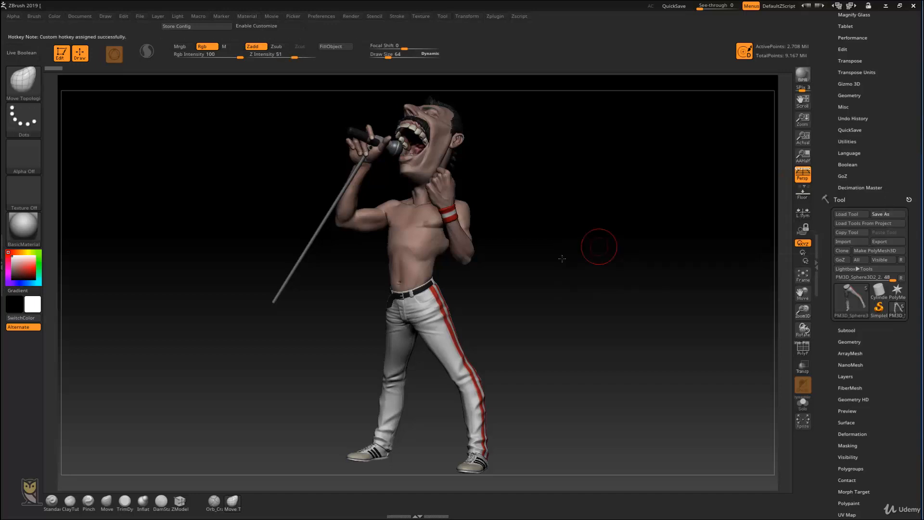
Step: Test the brush hotkeys by switching among the ZModeler, Move and ClayTubes brushes
left_click_drag(599, 244, 536, 200)
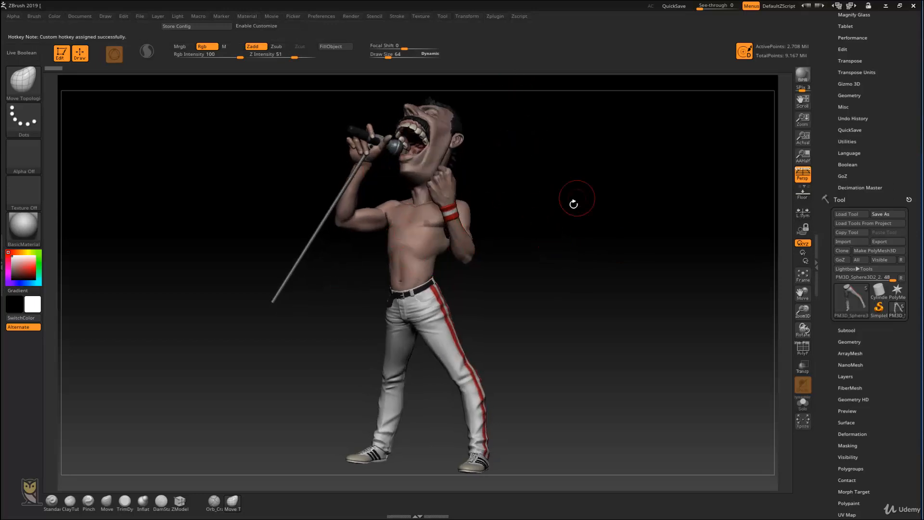
left_click_drag(531, 184, 501, 159)
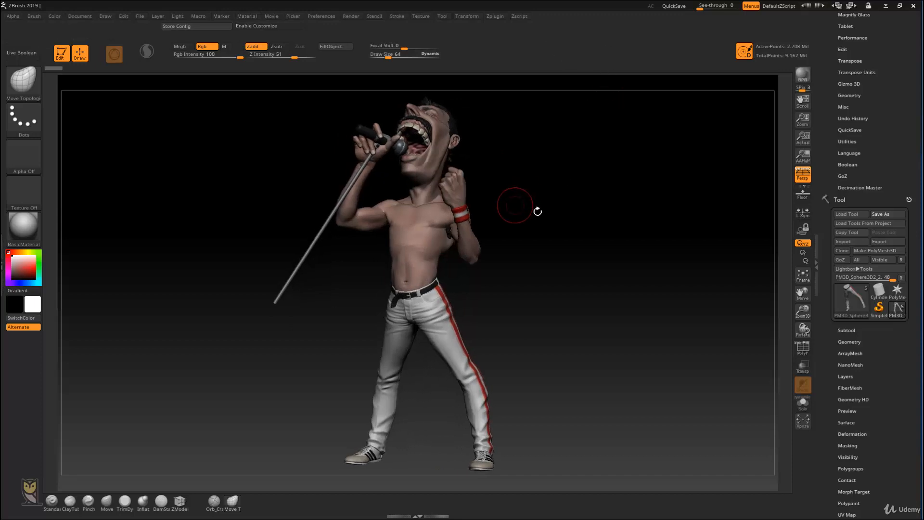
key("b")
key("s")
key("t")
key("b")
key("d")
key("s")
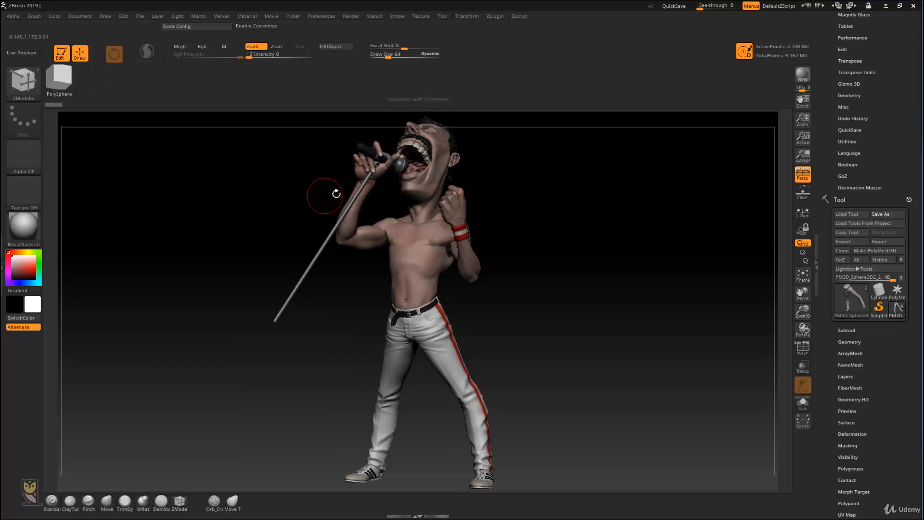
key("b")
key("s")
key("t")
key("ctrl")
key("shift")
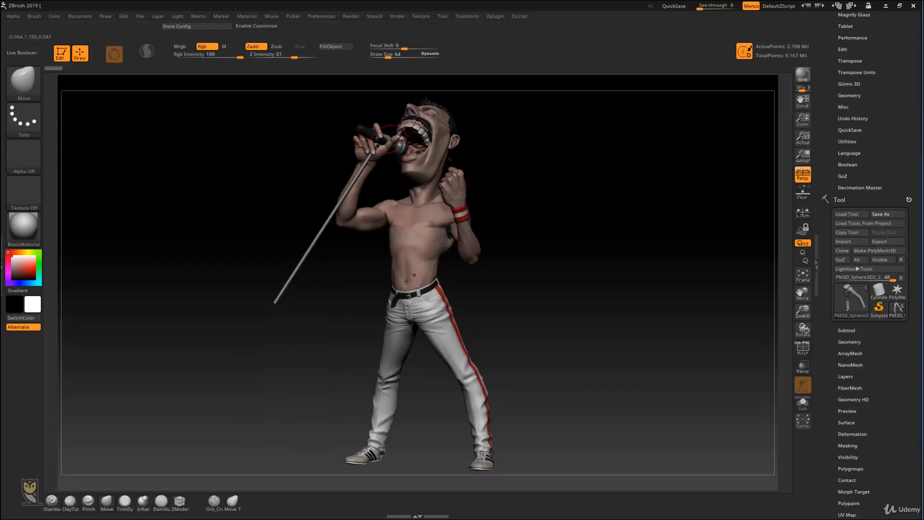
key("ctrl")
key("b")
key("c")
key("t")
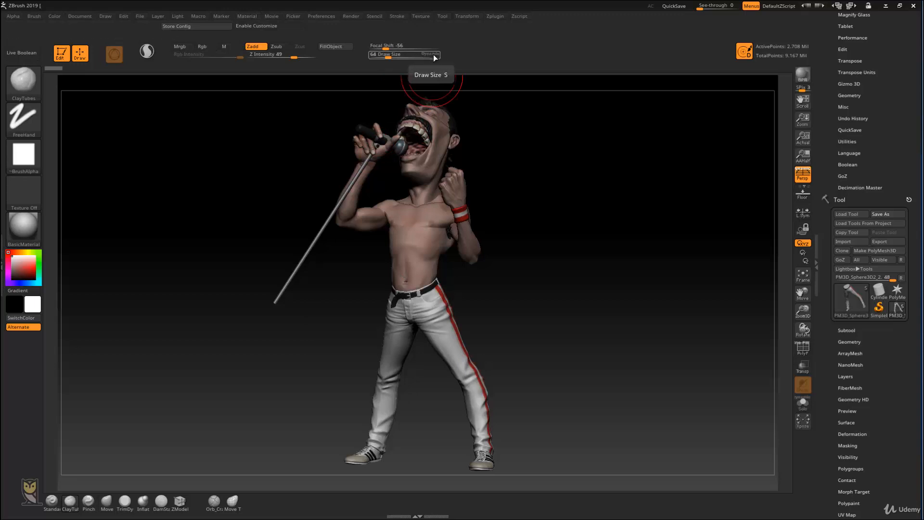
Step: Activate the Standard brush, turn off its Dynamic size mode and set its Draw Size to 51
key("b")
key("s")
key("t")
double_click(435, 56)
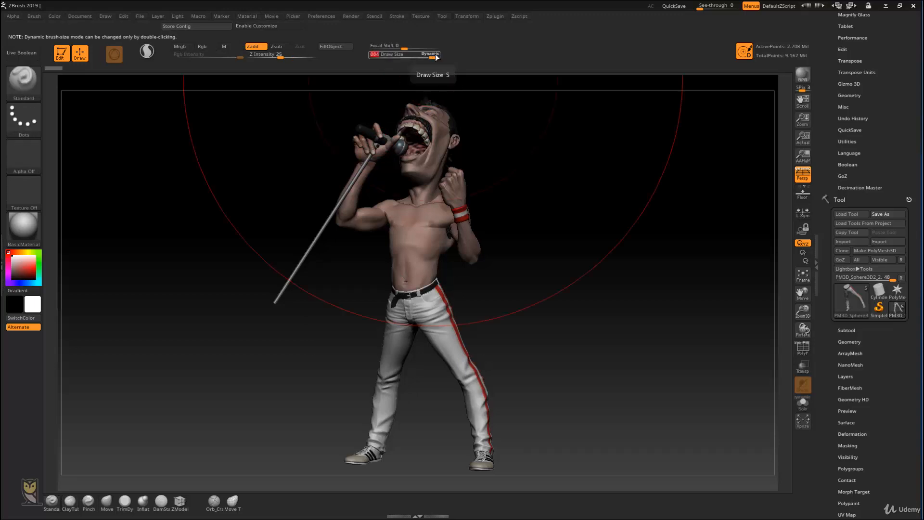
left_click_drag(435, 56, 386, 56)
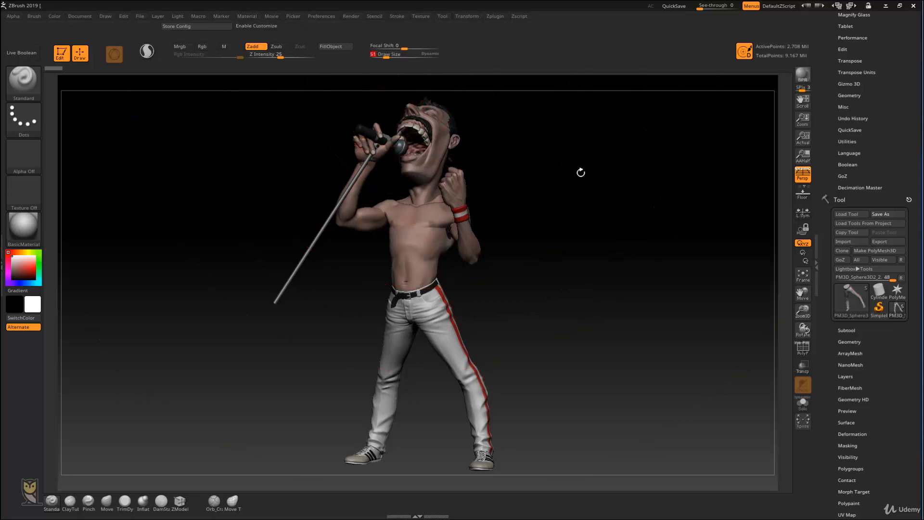
left_click_drag(581, 173, 559, 165)
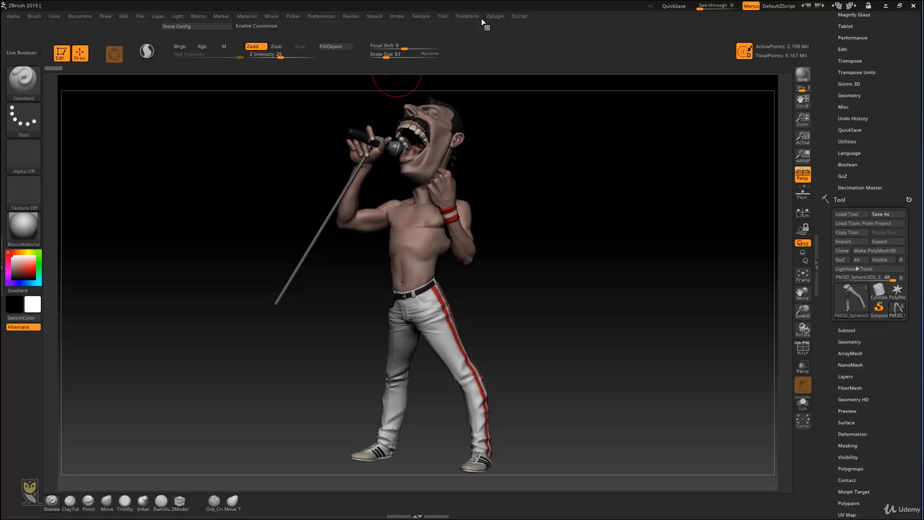
Step: Enable interface customization and place SubTool Master's Mirror command on the shelf beside the favourite brush row
left_click(494, 17)
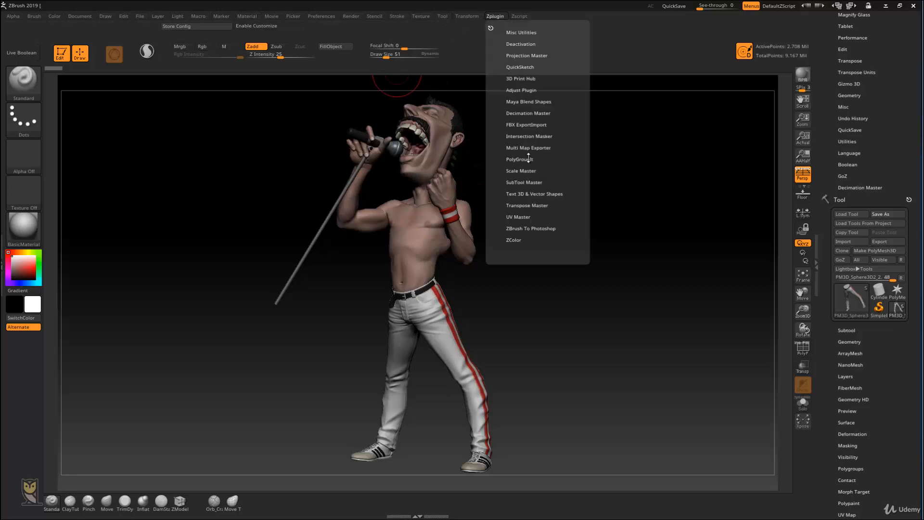
left_click(539, 204)
left_click(540, 202)
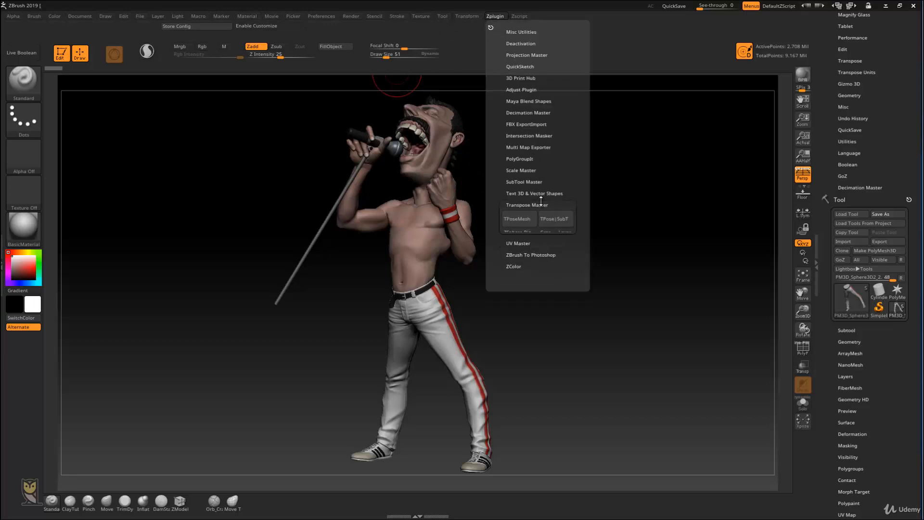
left_click(570, 182)
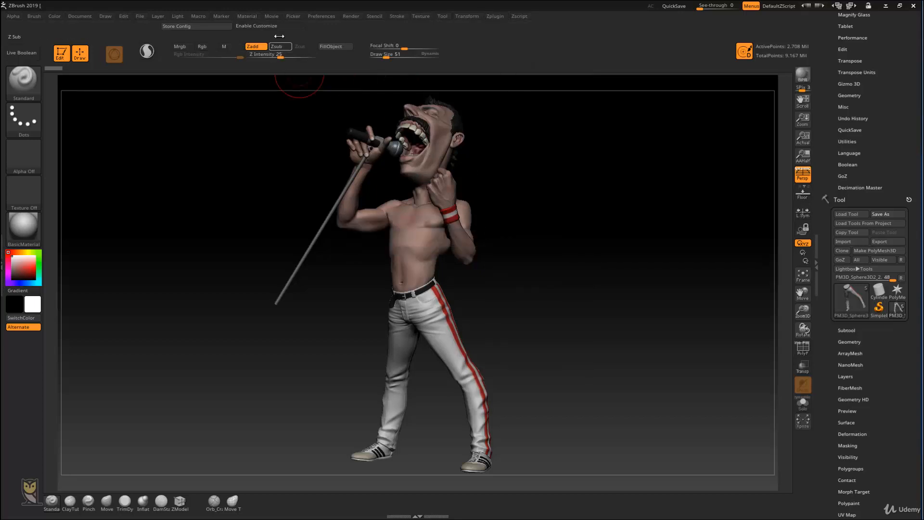
left_click(270, 26)
left_click(492, 17)
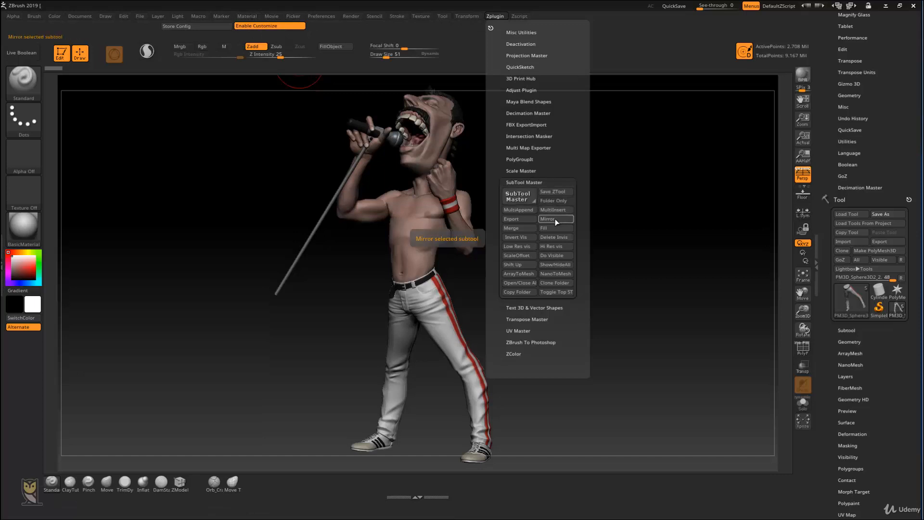
key("ctrl")
left_click_drag(368, 456, 370, 483, "ctrl+alt")
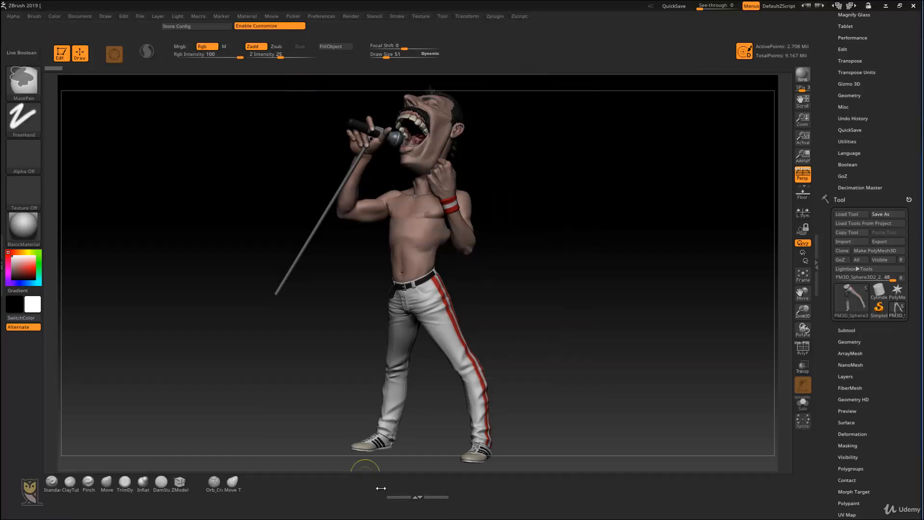
left_click(466, 16)
left_click(495, 16)
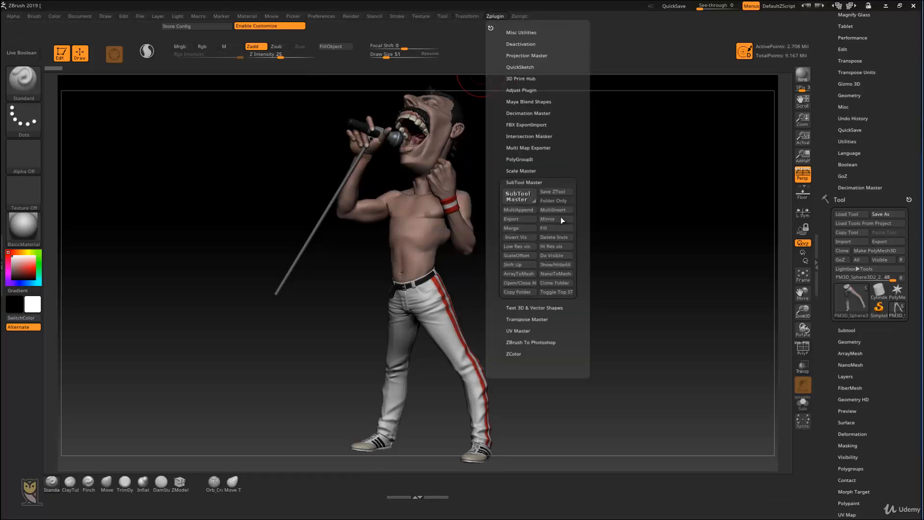
left_click_drag(548, 219, 383, 486, "ctrl+alt")
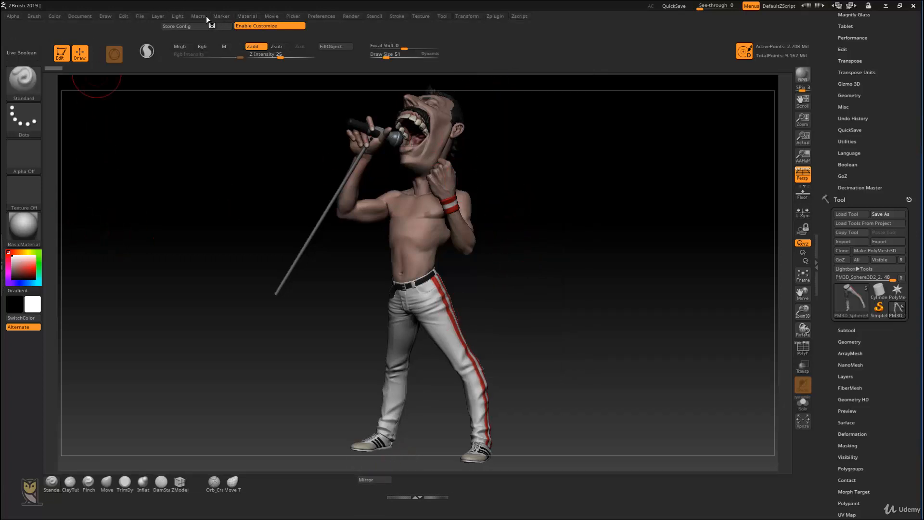
Step: Dock the Material palette in the left tray and add BasicMaterial and SkinShade4 to the shelf beside the Mirror command
left_click(253, 15)
left_click_drag(242, 27, 9, 29)
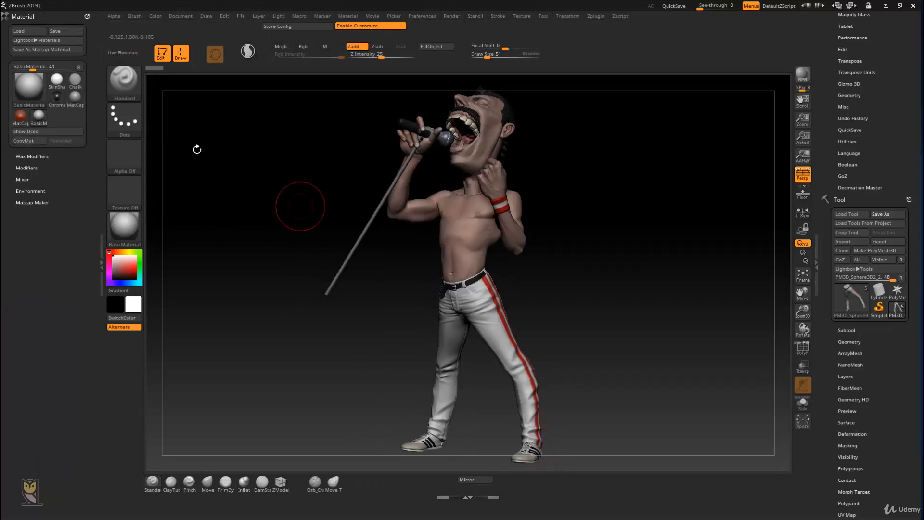
mouse_move(42, 116)
left_mouse_down("ctrl+alt")
mouse_move(514, 434)
mouse_move(553, 482)
left_mouse_up("ctrl+alt")
left_click_drag(61, 86, 112, 131, "ctrl+alt")
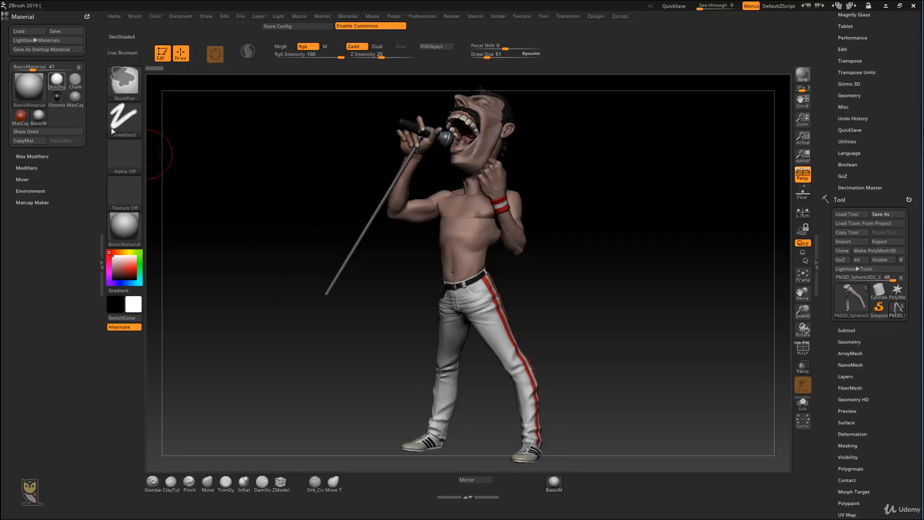
left_click_drag(554, 461, 572, 482, "ctrl+alt")
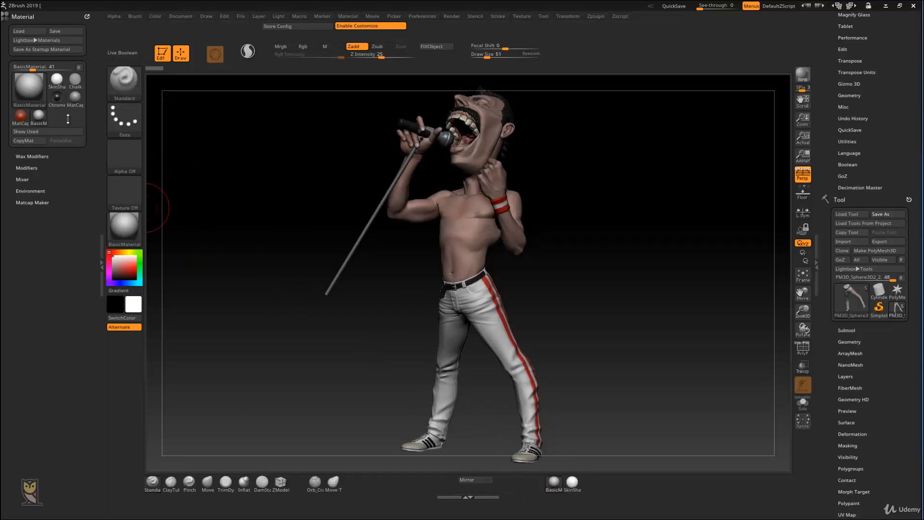
Step: Pick the ToyPlastic and Metal 01 materials and add both to the material row on the shelf
left_click(30, 90)
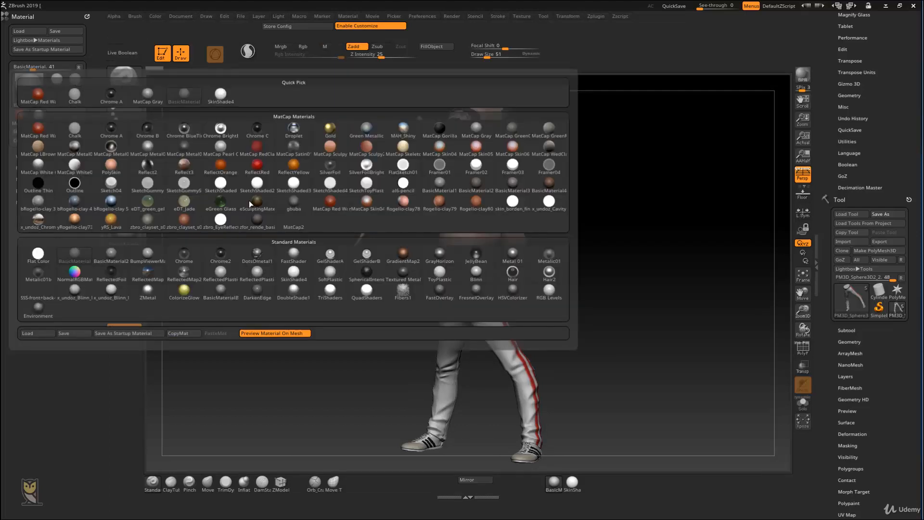
left_click(421, 269)
left_click(30, 90)
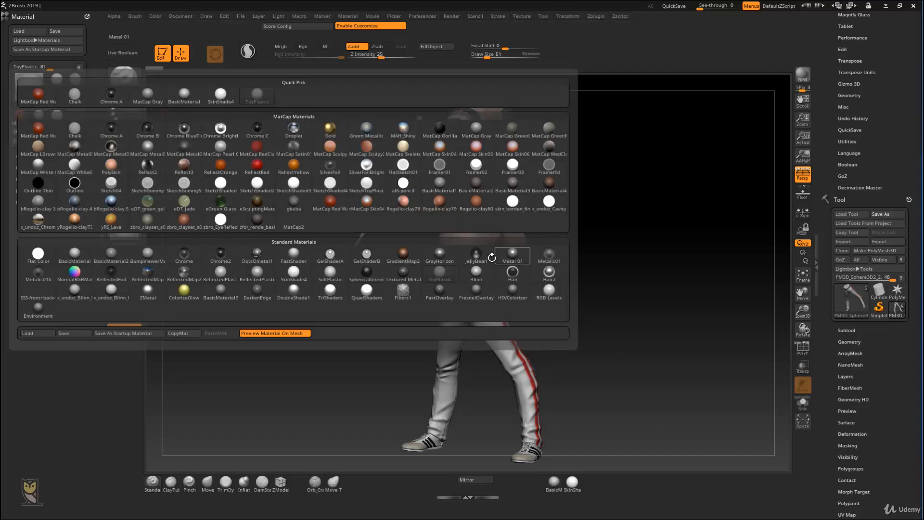
left_click(513, 253)
left_click_drag(57, 117, 591, 482, "ctrl+alt")
left_click_drag(75, 116, 608, 484, "ctrl+alt")
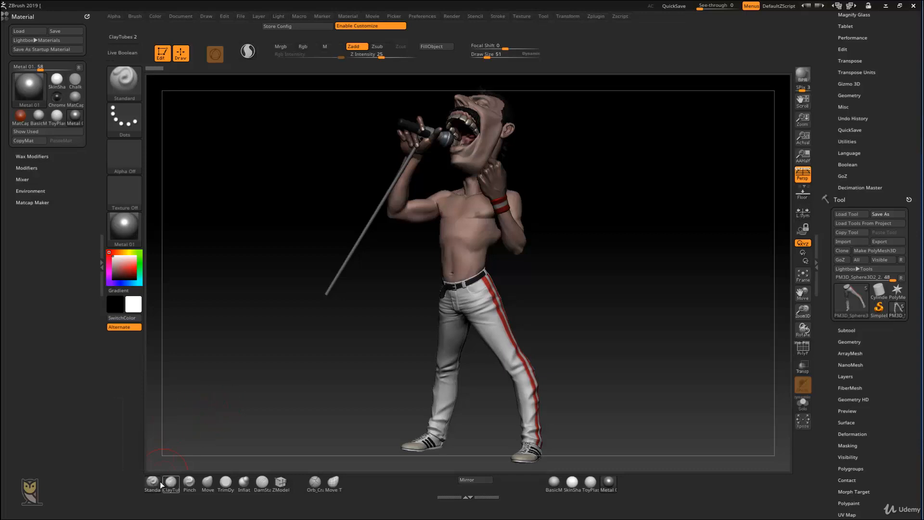
mouse_move(152, 486)
left_click(356, 47)
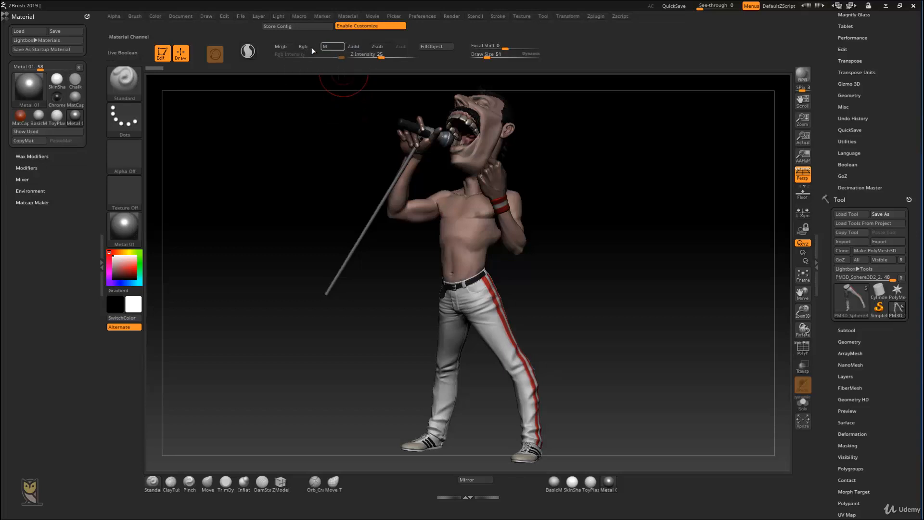
left_click(310, 47)
left_click(311, 46)
left_click(355, 47)
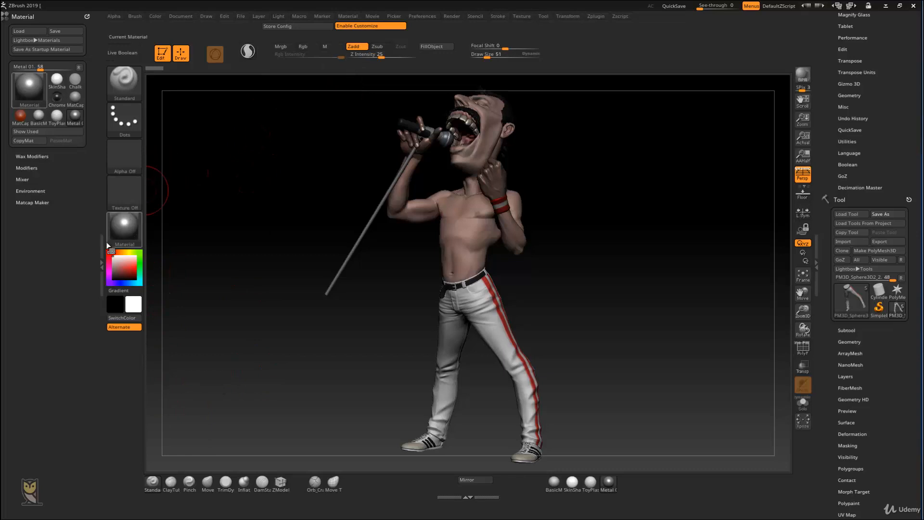
left_click(153, 489)
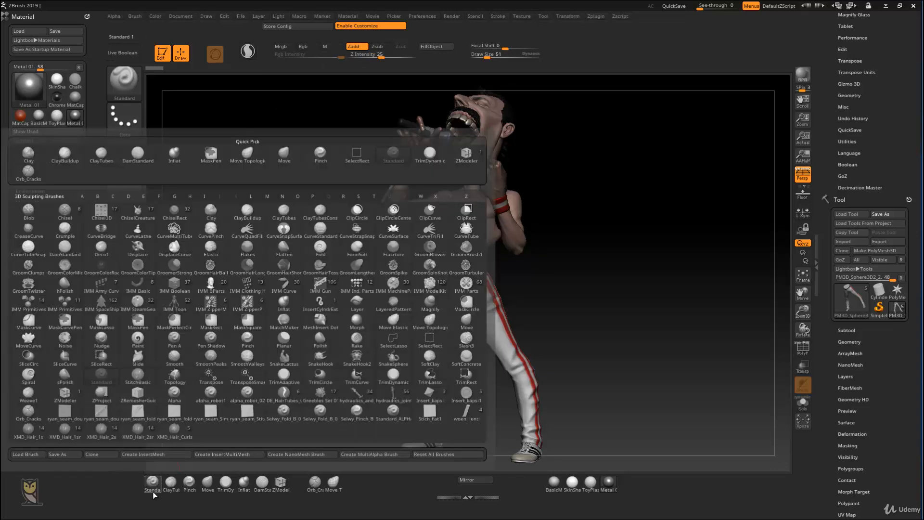
left_click(151, 485)
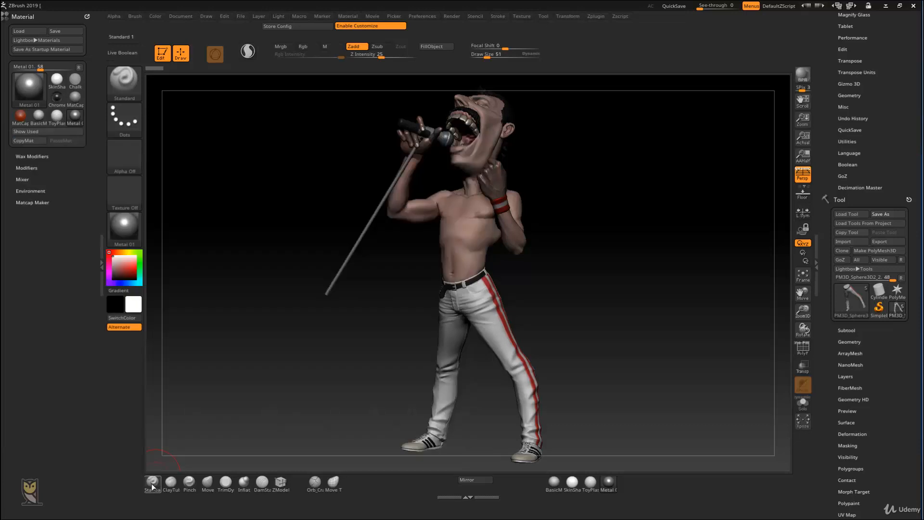
Step: Turn on Rgb and turn off Zadd for the Standard brush, and save it as a brush preset named alpha
left_click(307, 46)
left_click(357, 46)
left_click(152, 483)
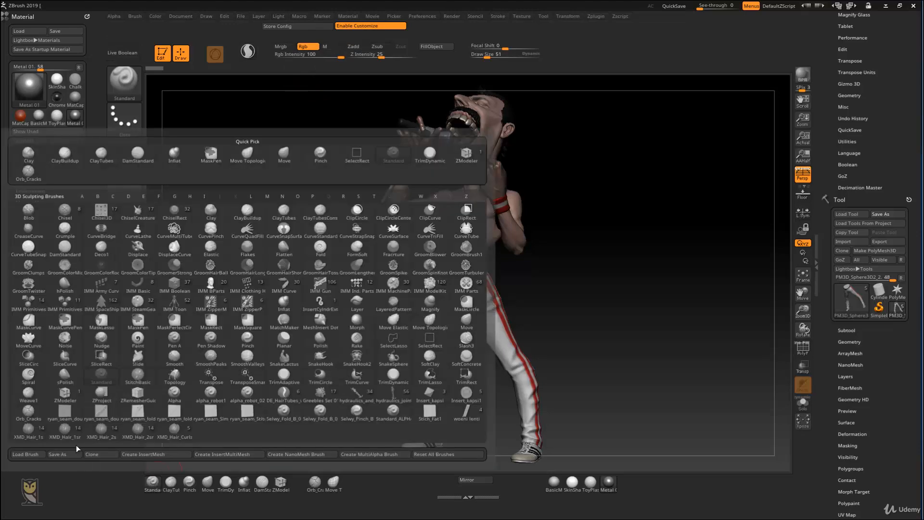
left_click(66, 455)
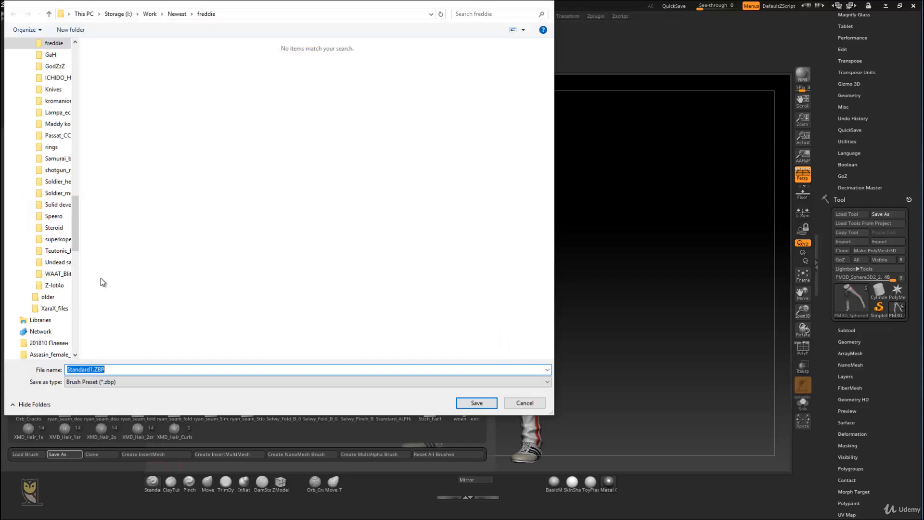
type("алпха")
key("BackSpace")
key("BackSpace")
key("BackSpace")
key("BackSpace")
key("BackSpace")
type("alpa")
left_click(478, 404)
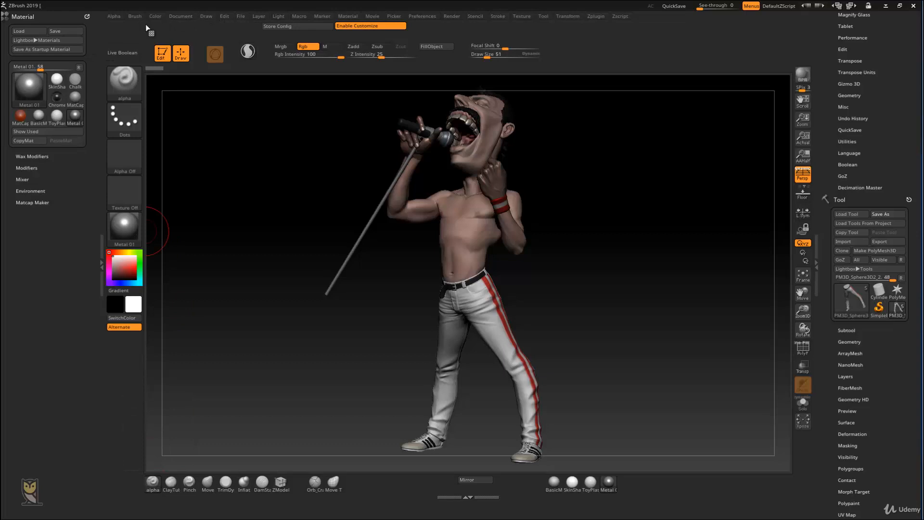
Step: Examine the Brush palette and its full brush library for the alpha brush and the original Standard brush
left_click(135, 16)
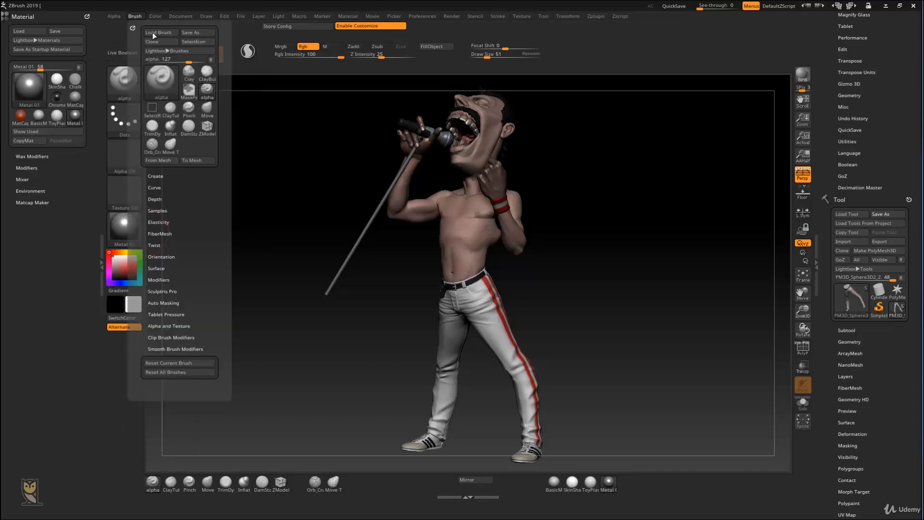
left_click(189, 111)
left_click(207, 91)
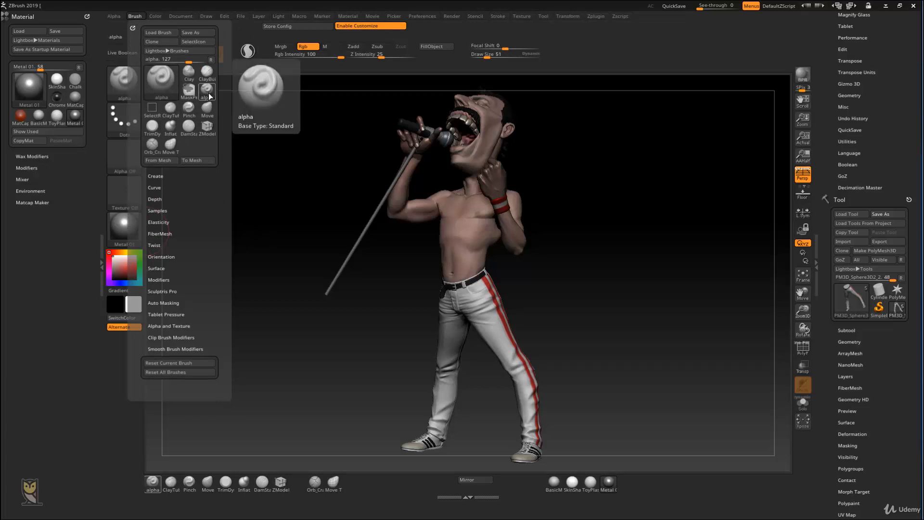
left_click(166, 85)
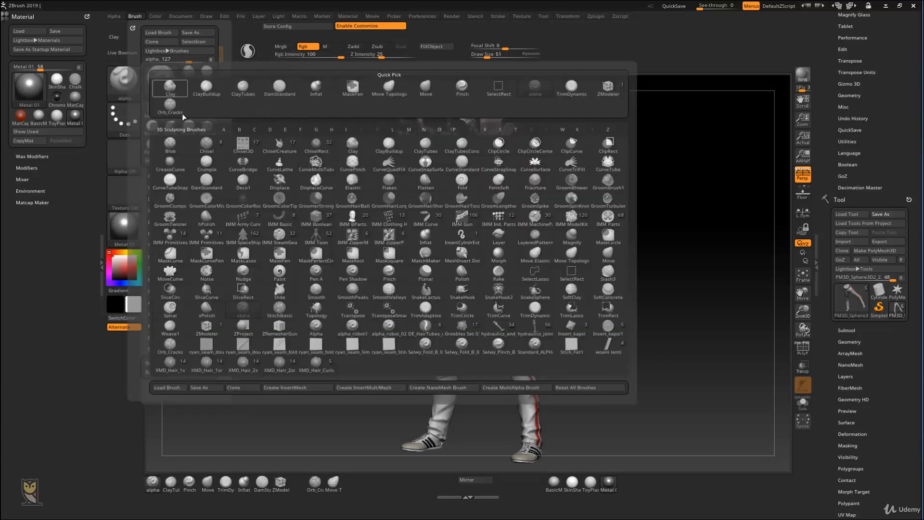
key("s")
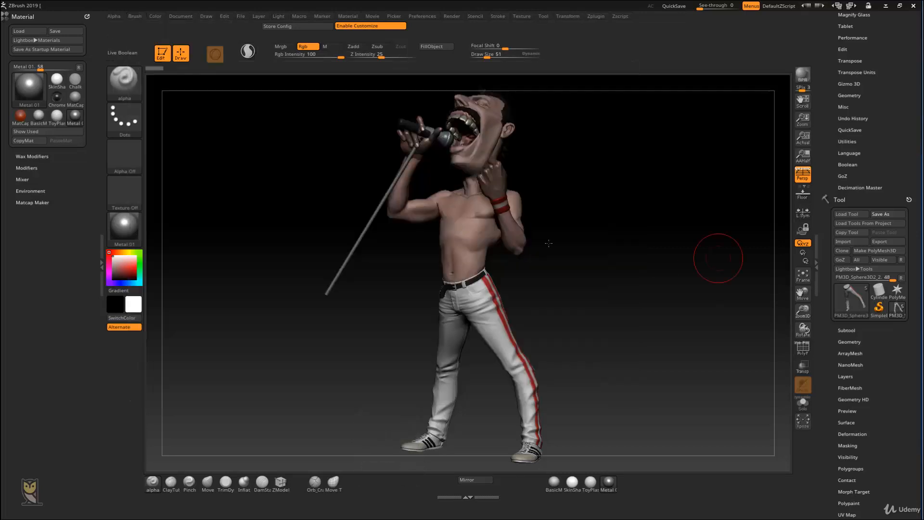
Step: Save the alpha brush from the favourite row as another brush preset named St
left_click(153, 481)
left_click(158, 484)
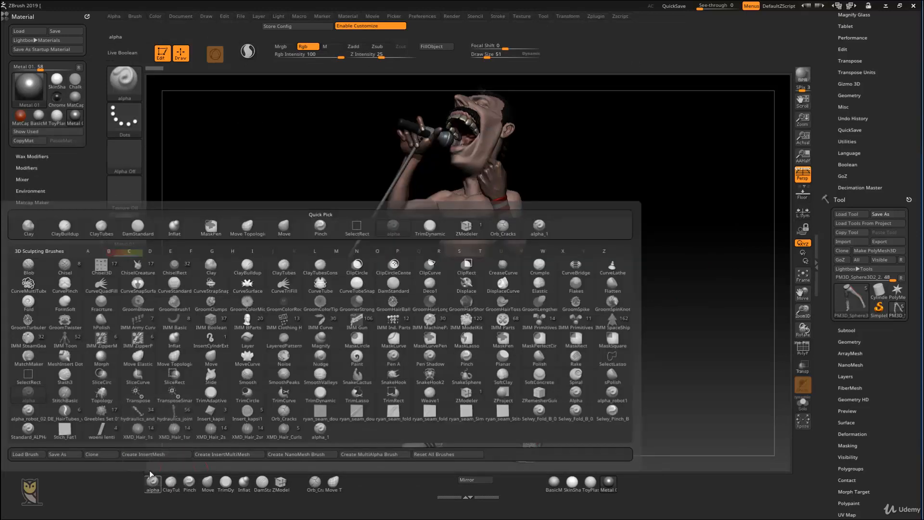
left_click(74, 455)
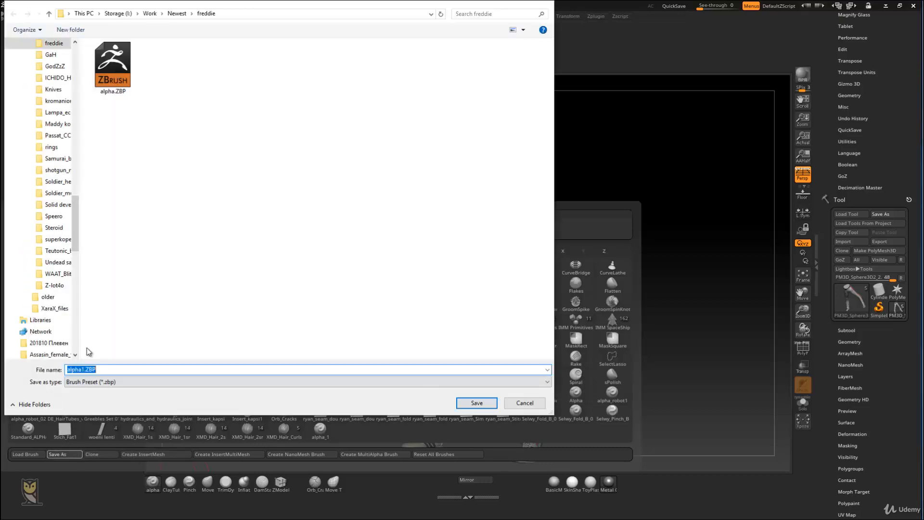
type("Standart")
left_click(476, 403)
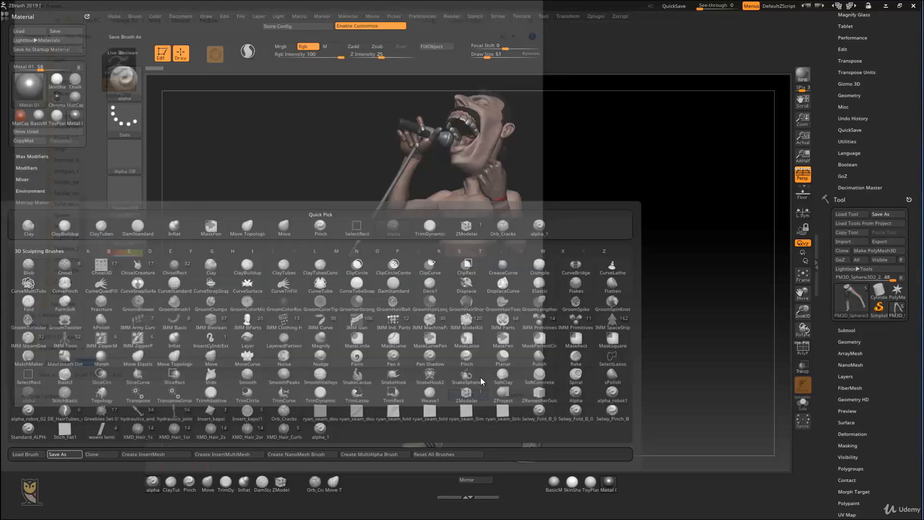
Step: Pick the saved Alpha brush from the brush library and add it to the favourite brush row beside ZModeler
left_click_drag(223, 189, 248, 175)
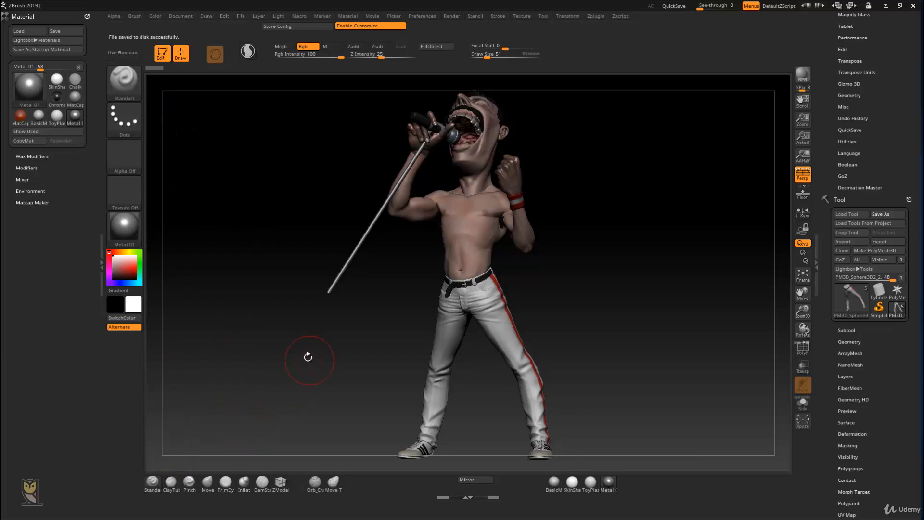
key("b")
key("a")
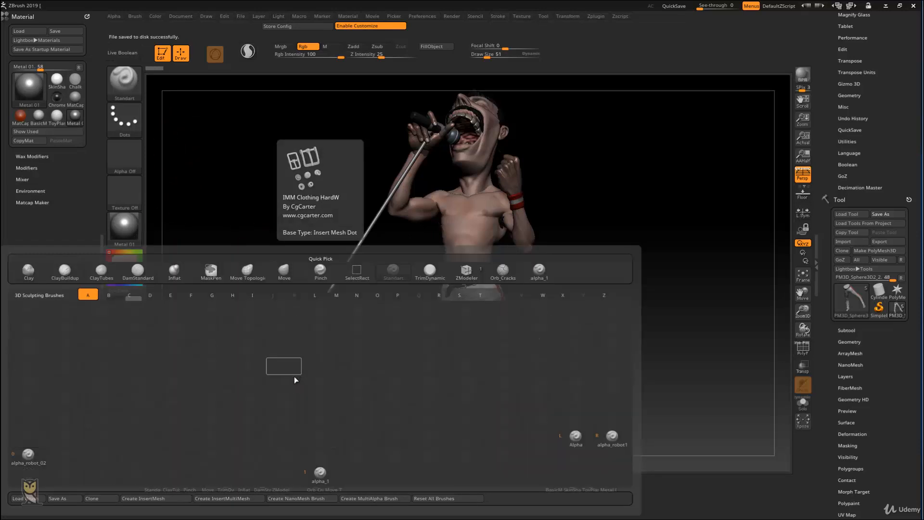
left_click(582, 439)
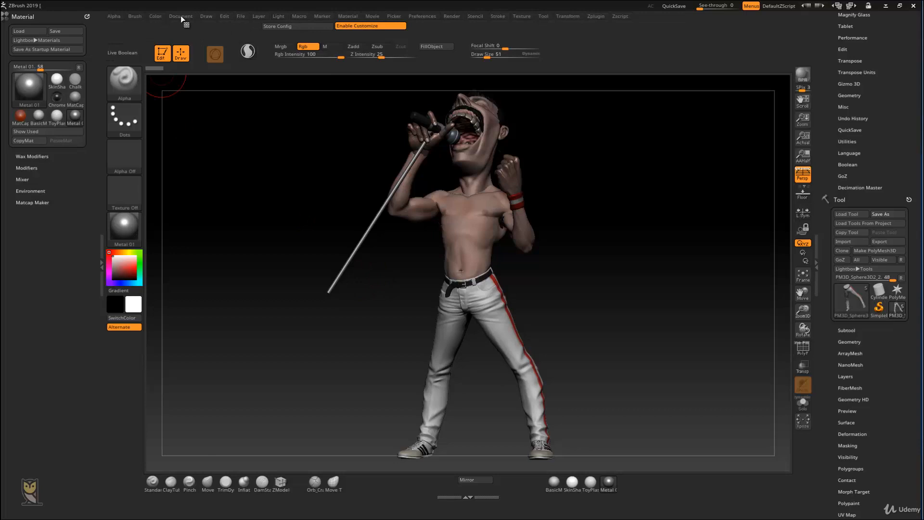
left_click(139, 16)
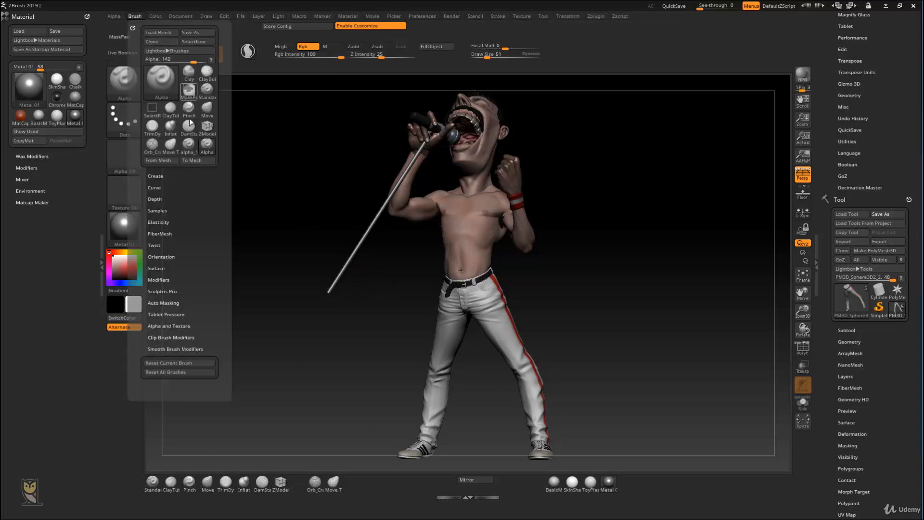
mouse_move(209, 146)
left_mouse_down("ctrl+alt")
mouse_move(258, 377)
mouse_move(304, 495)
mouse_move(300, 483)
left_mouse_up("ctrl+alt")
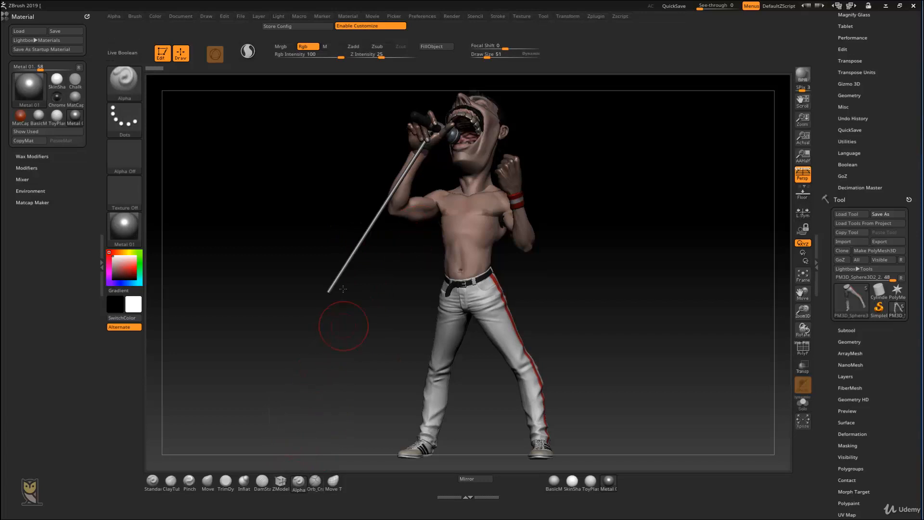
Step: Expand the Modify Topology options of the tool's Geometry and place Mirror And Weld on the shelf above the canvas
left_click_drag(600, 204, 617, 40)
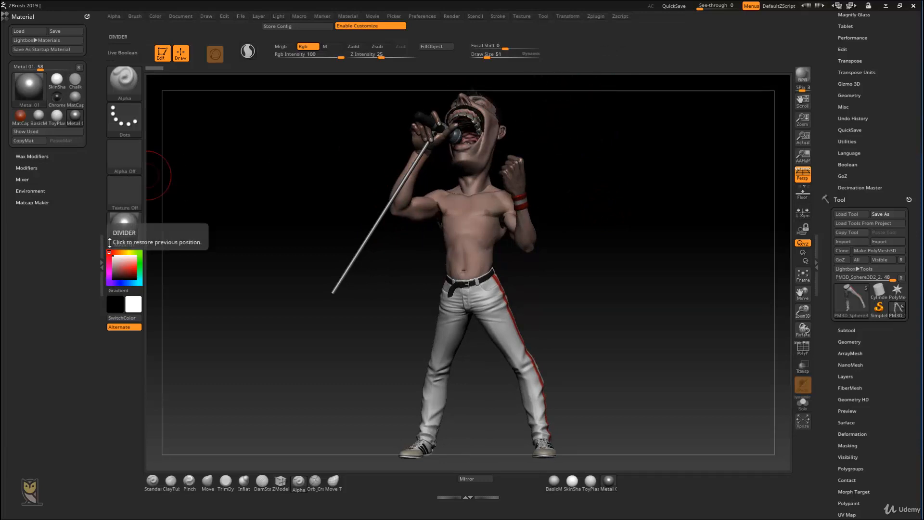
left_click(849, 342)
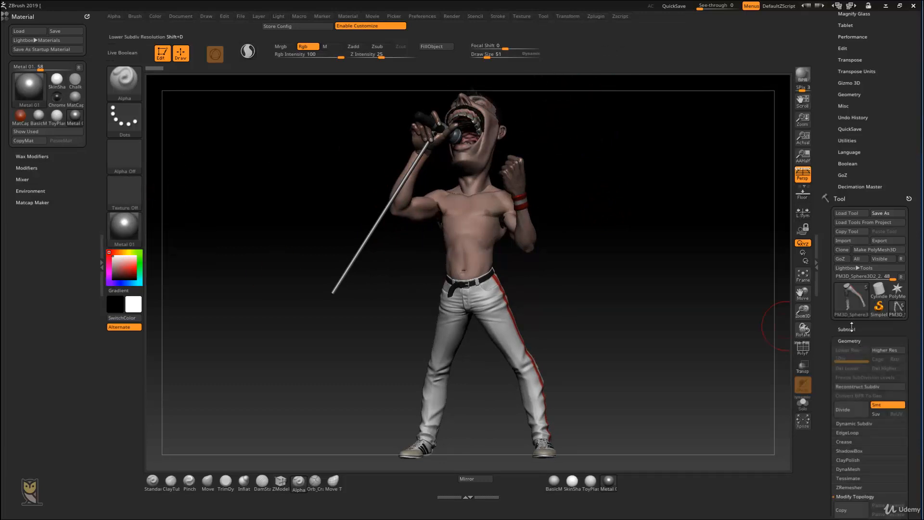
left_click_drag(829, 246, 829, 255)
left_click(862, 195)
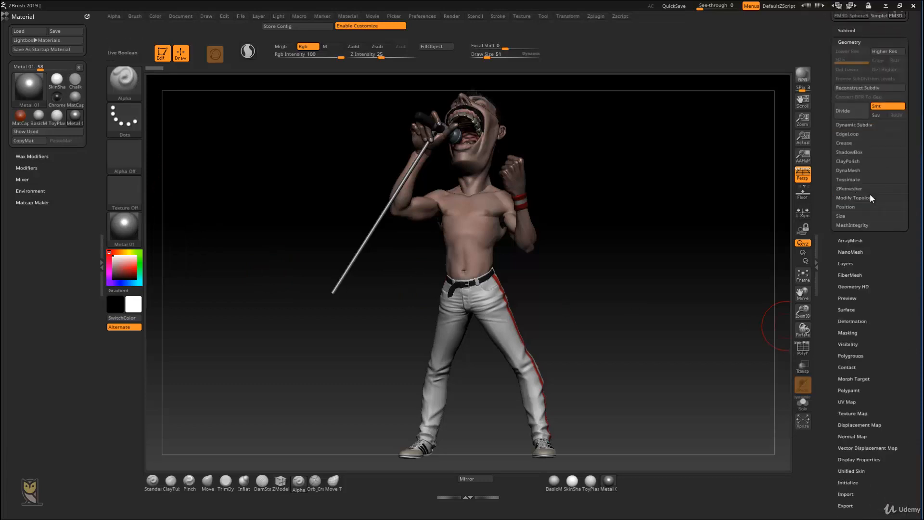
left_click(862, 198)
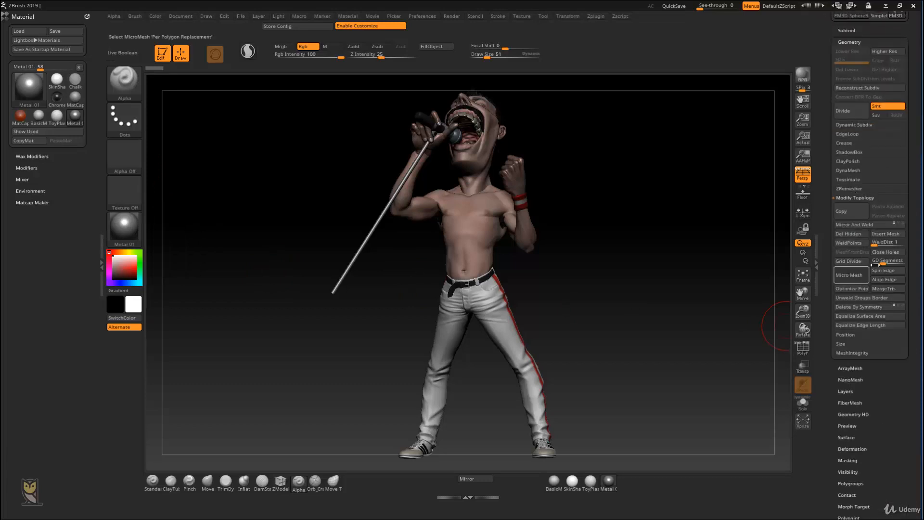
mouse_move(871, 224)
left_mouse_down("ctrl+alt")
mouse_move(592, 55)
mouse_move(686, 57)
mouse_move(589, 53)
mouse_move(611, 66)
mouse_move(625, 48)
mouse_move(587, 54)
left_mouse_up("ctrl+alt")
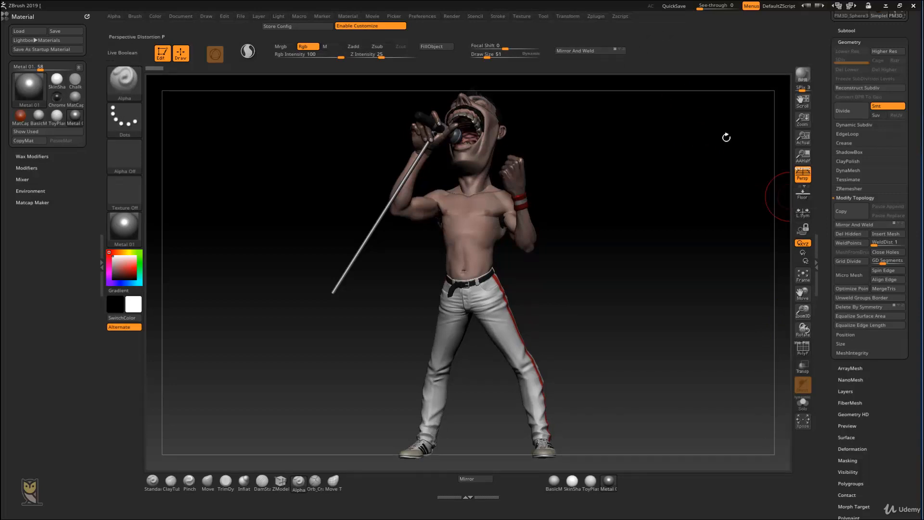
Step: Dock the Transform palette in the tray below Material and collapse the Material palette
left_click(567, 17)
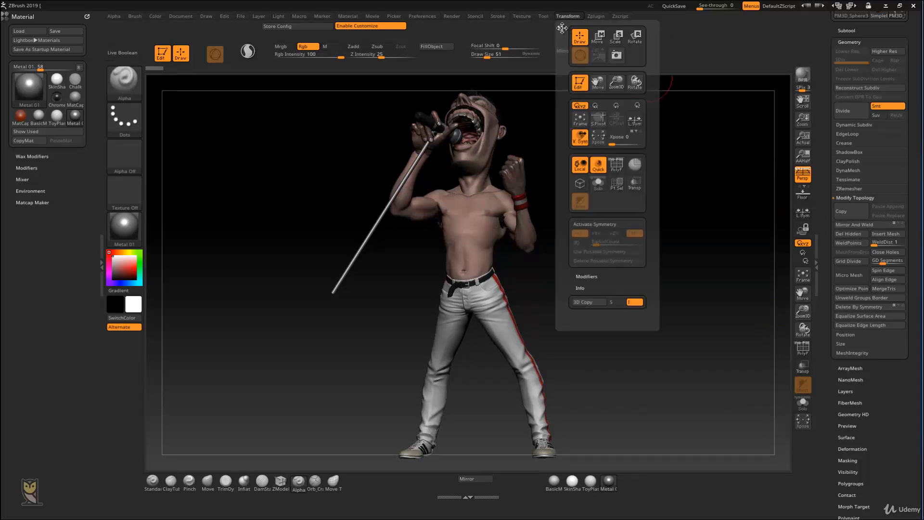
left_click_drag(562, 28, 16, 227)
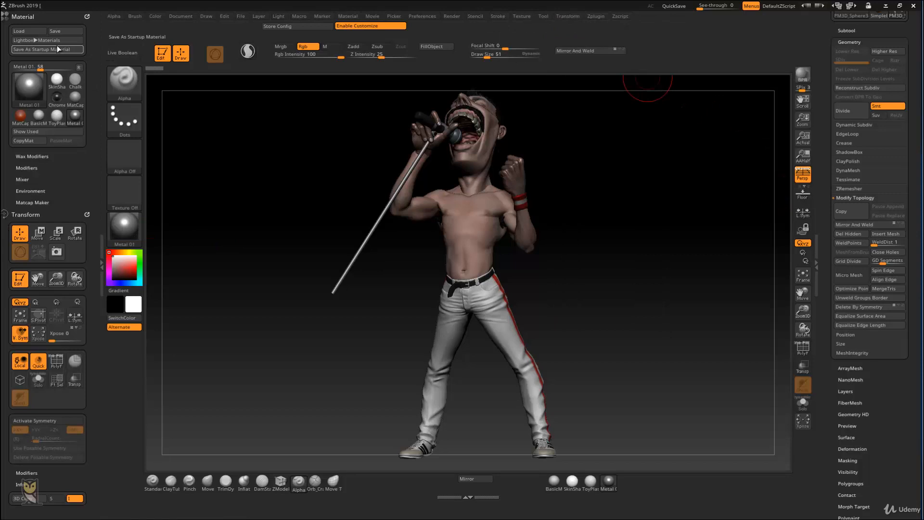
left_click(29, 16)
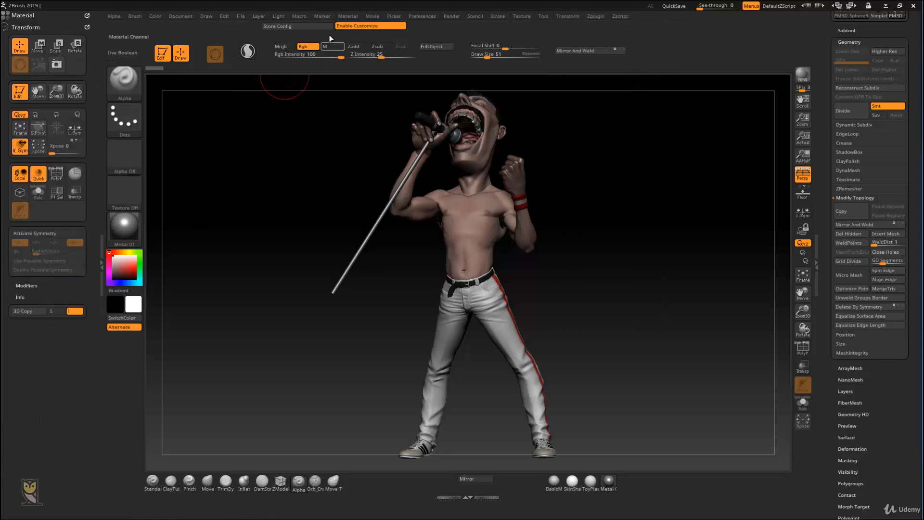
Step: Store the interface configuration and turn off Activate Symmetry
left_click(297, 26)
left_click(532, 312)
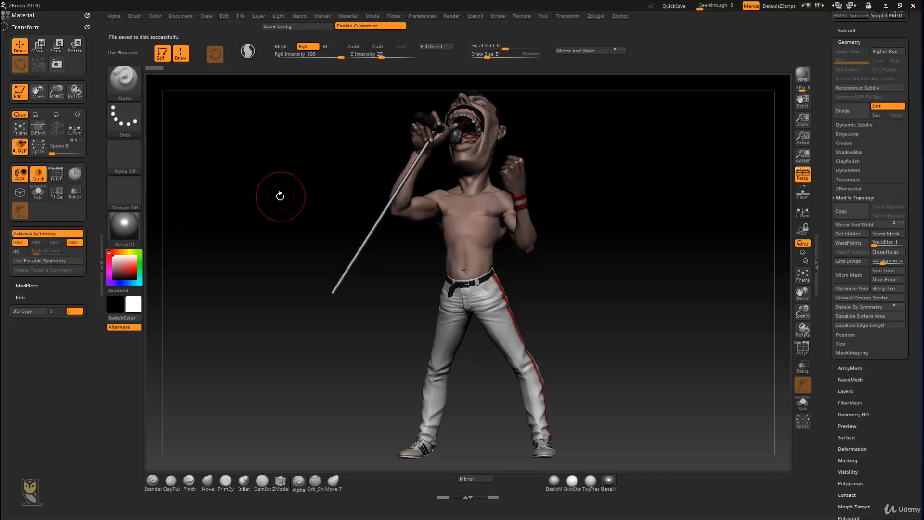
key("x")
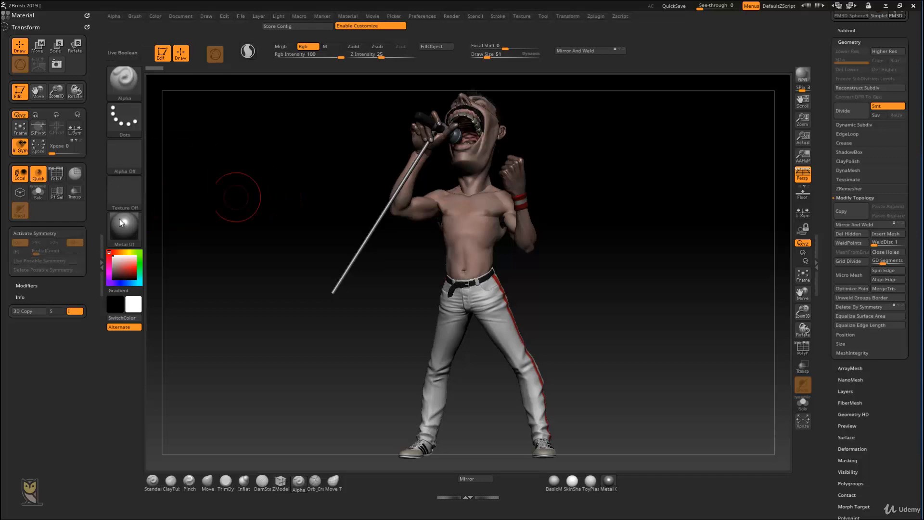
Step: Add the X, Y, Z and M symmetry buttons, the (R) button and the RadialCount slider to the shelf beside Mirror And Weld
key("ctrl")
left_click_drag(458, 80, 647, 52, "ctrl+alt")
left_click_drag(42, 242, 669, 48, "ctrl+alt")
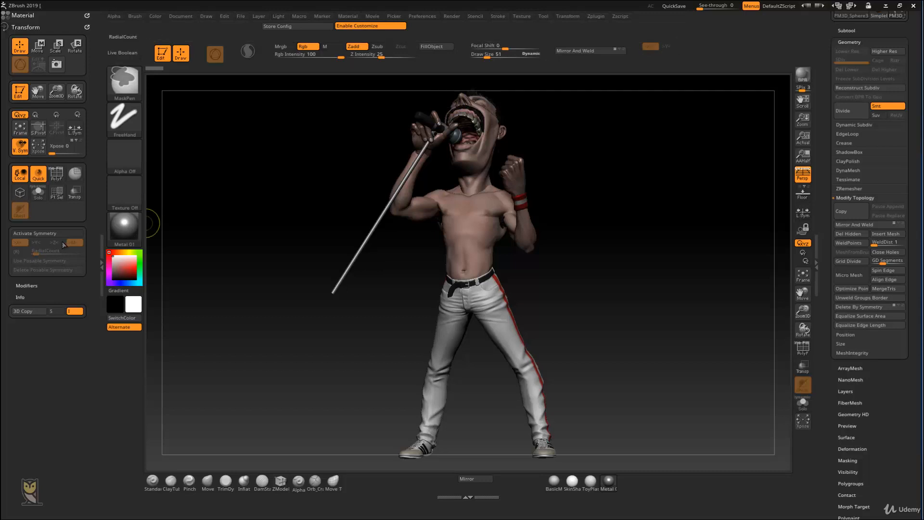
left_click_drag(599, 62, 685, 47, "ctrl+alt")
left_click_drag(74, 242, 705, 47, "ctrl+alt")
left_click_drag(17, 251, 655, 52, "ctrl+alt")
mouse_move(57, 252)
left_mouse_down("ctrl+alt")
mouse_move(717, 34)
mouse_move(734, 48)
mouse_move(673, 59)
left_mouse_up("ctrl+alt")
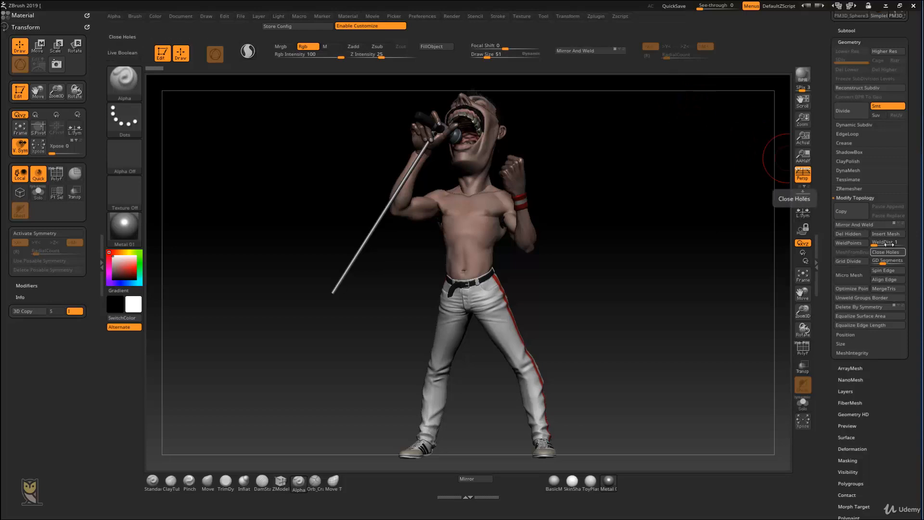
Step: Add WeldPoints and the WeldDist slider to the shelf beside the symmetry controls, and collapse Modify Topology
left_click_drag(850, 243, 753, 46, "ctrl+alt")
left_click_drag(876, 242, 750, 54, "ctrl+alt")
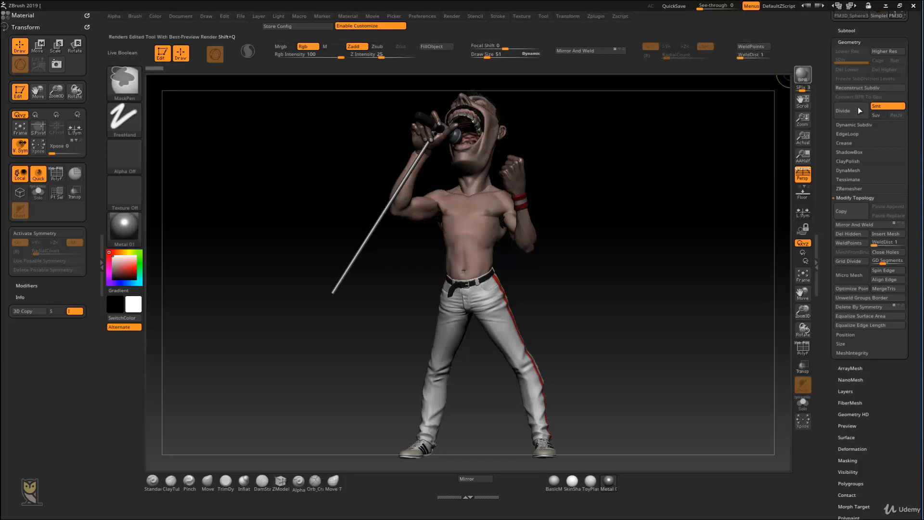
left_click(863, 197)
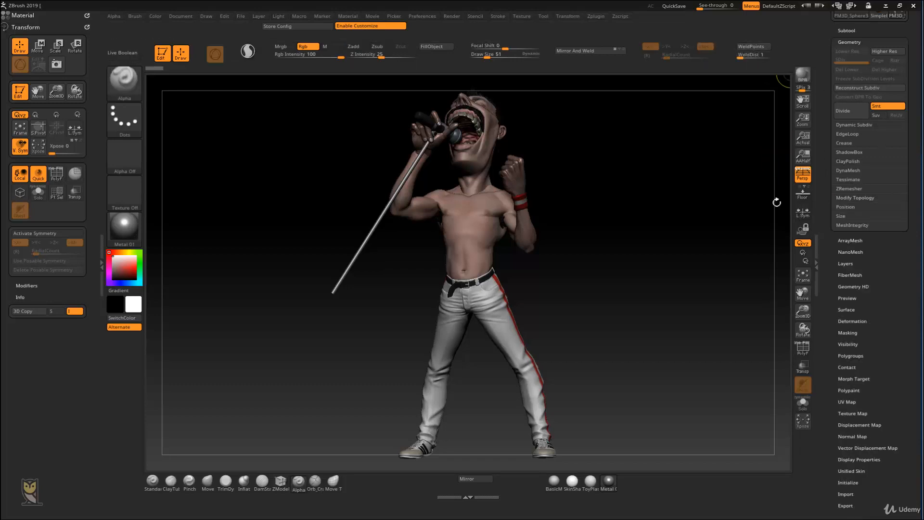
Step: Hide the tray holding the Material and Transform palettes to widen the canvas
left_click(98, 248)
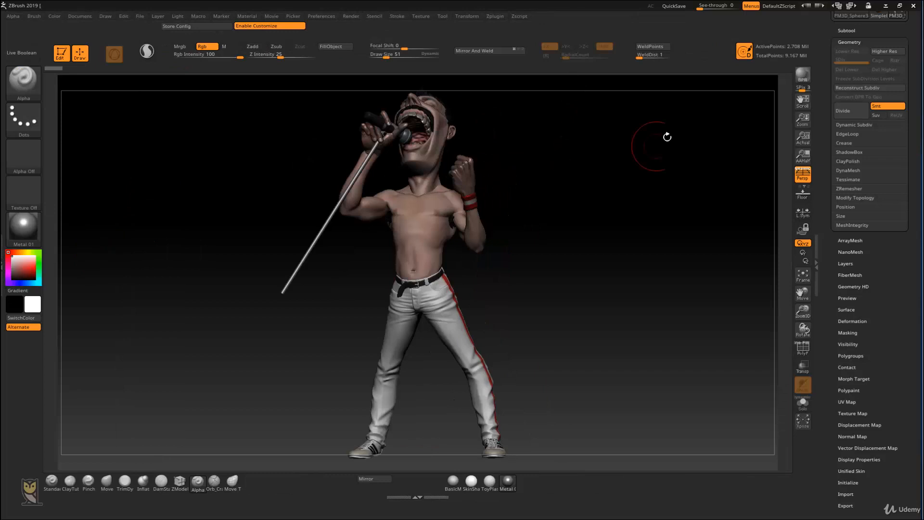
mouse_move(559, 238)
left_mouse_down()
mouse_move(569, 246)
mouse_move(557, 249)
left_mouse_up()
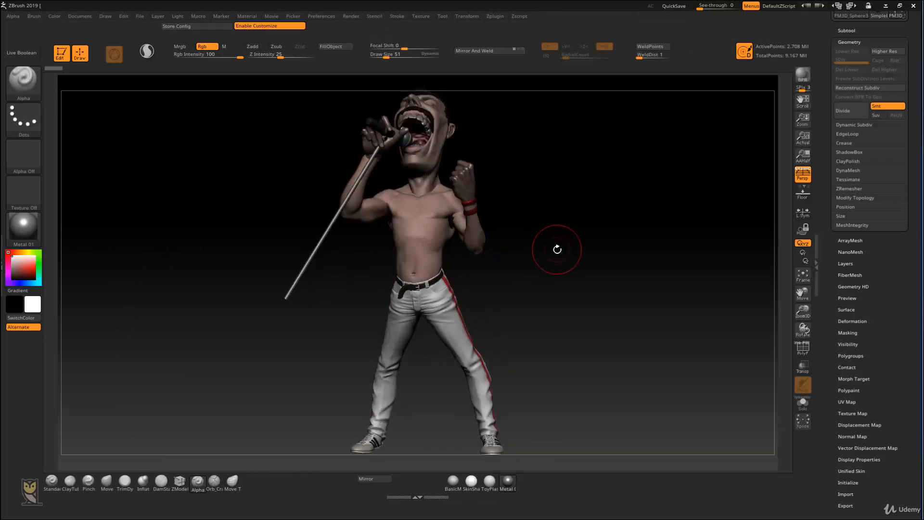
left_click_drag(548, 201, 588, 207)
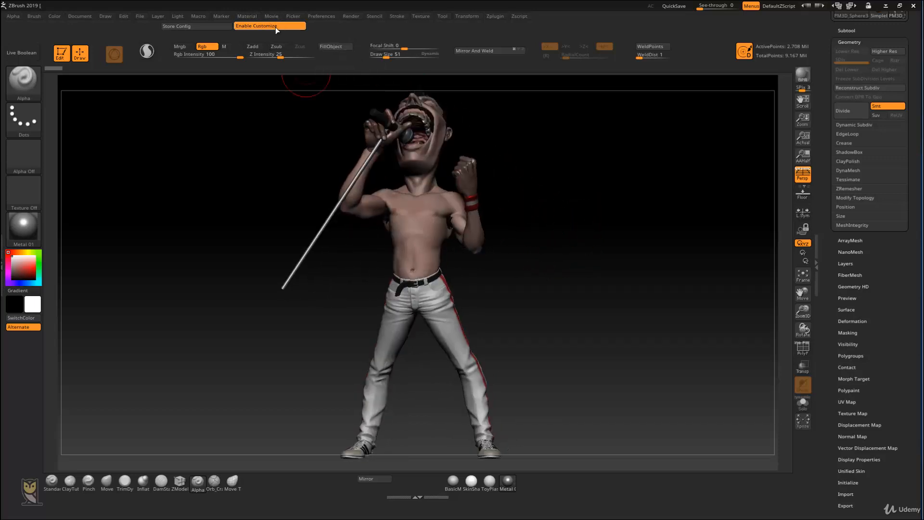
Step: Turn off Enable Customize and store the finished interface configuration
left_click(275, 27)
left_click(215, 27)
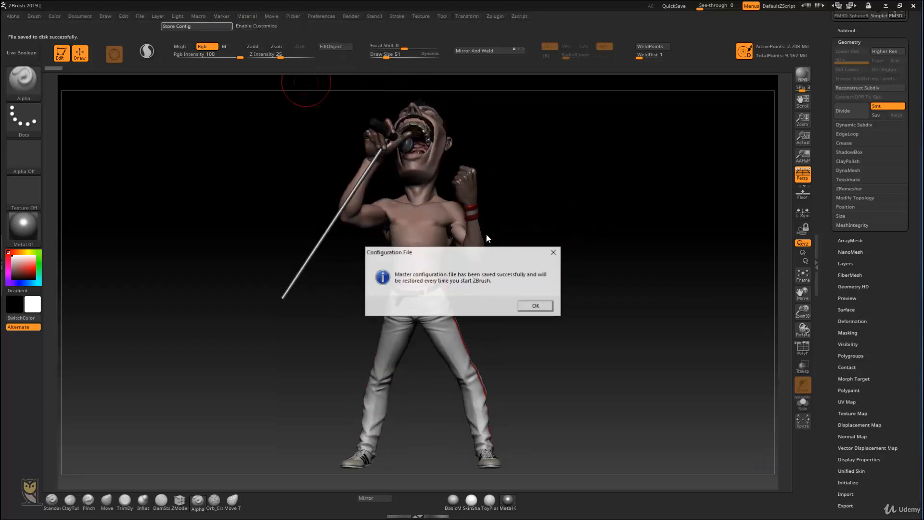
left_click(534, 305)
left_click_drag(596, 274, 623, 264, "alt")
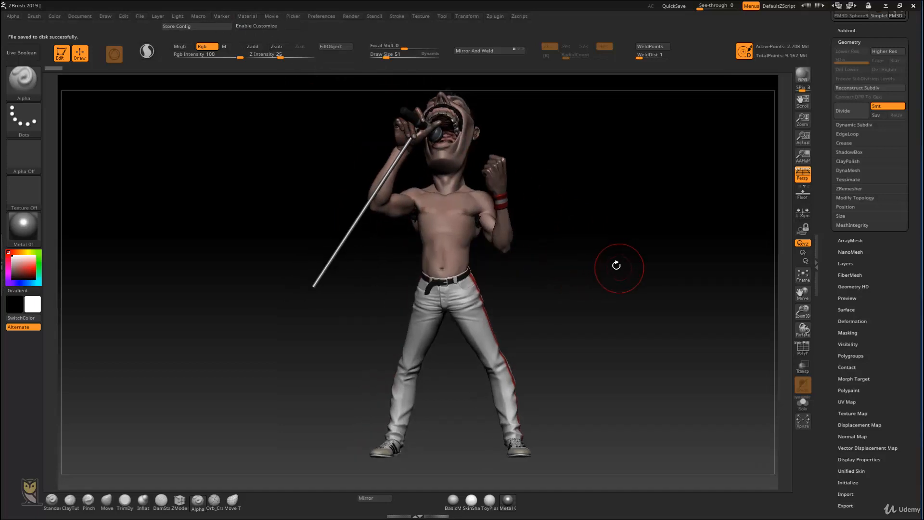